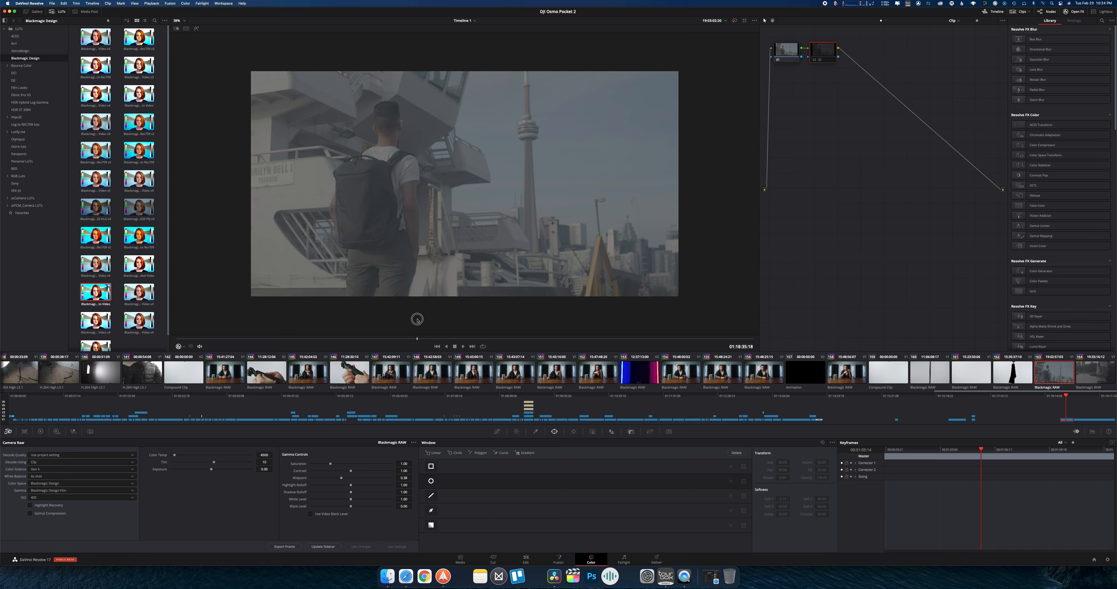
Step: Move the playhead to 01:18:33:08 in the skyline clip and enable its second node
click(290, 334)
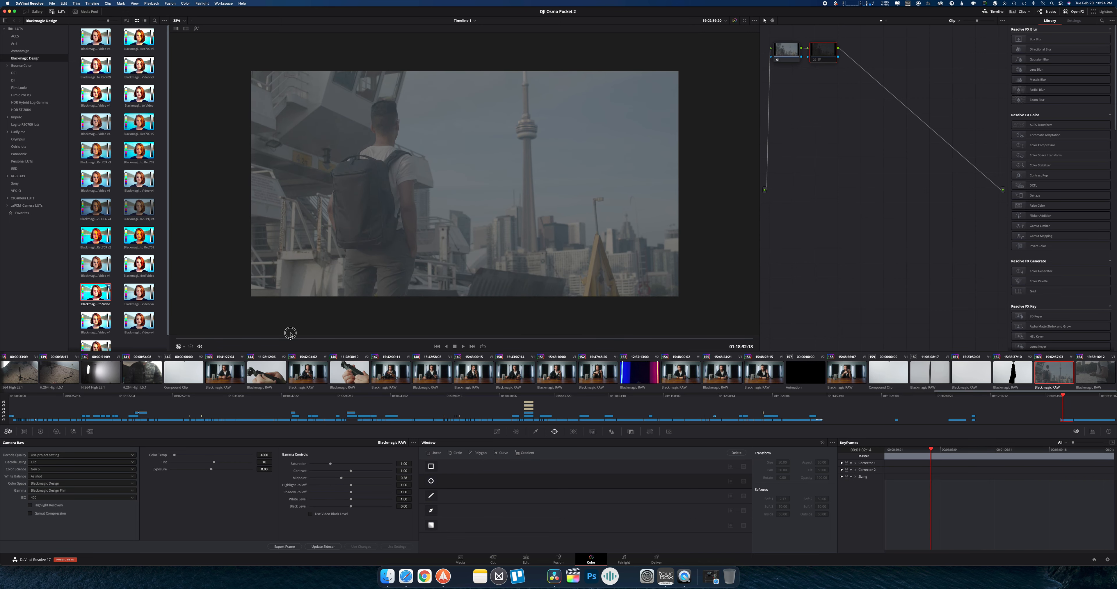
drag(291, 334, 315, 331)
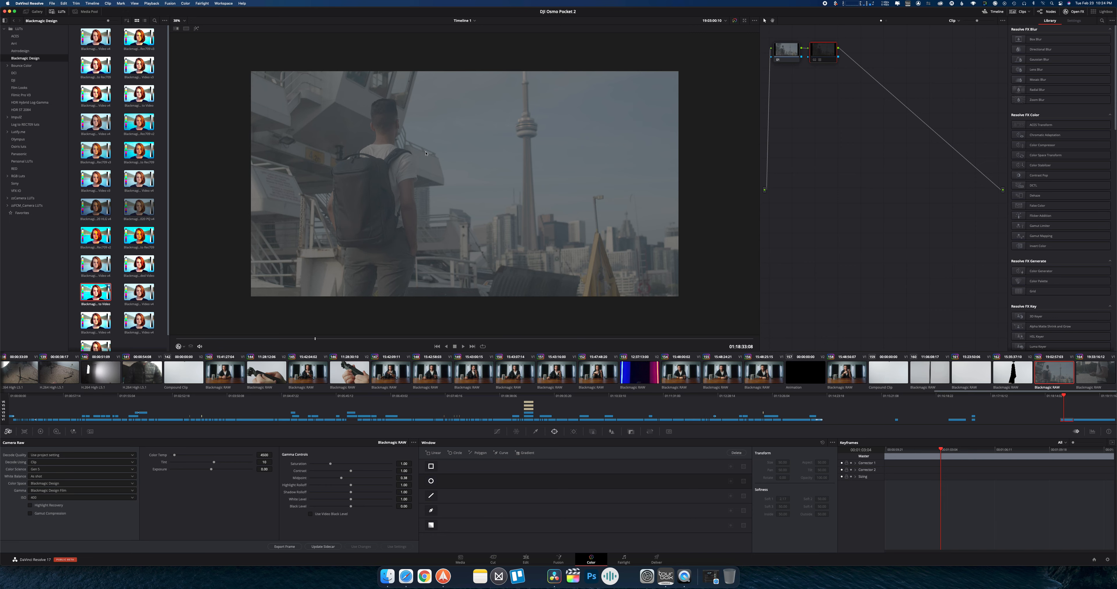
click(815, 60)
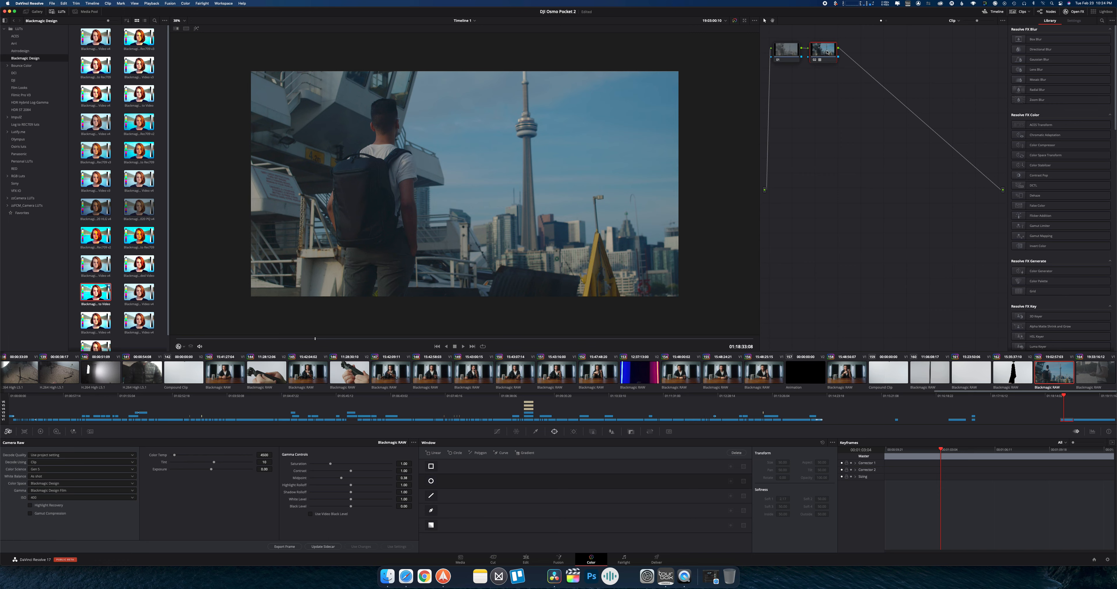
key(alt+s)
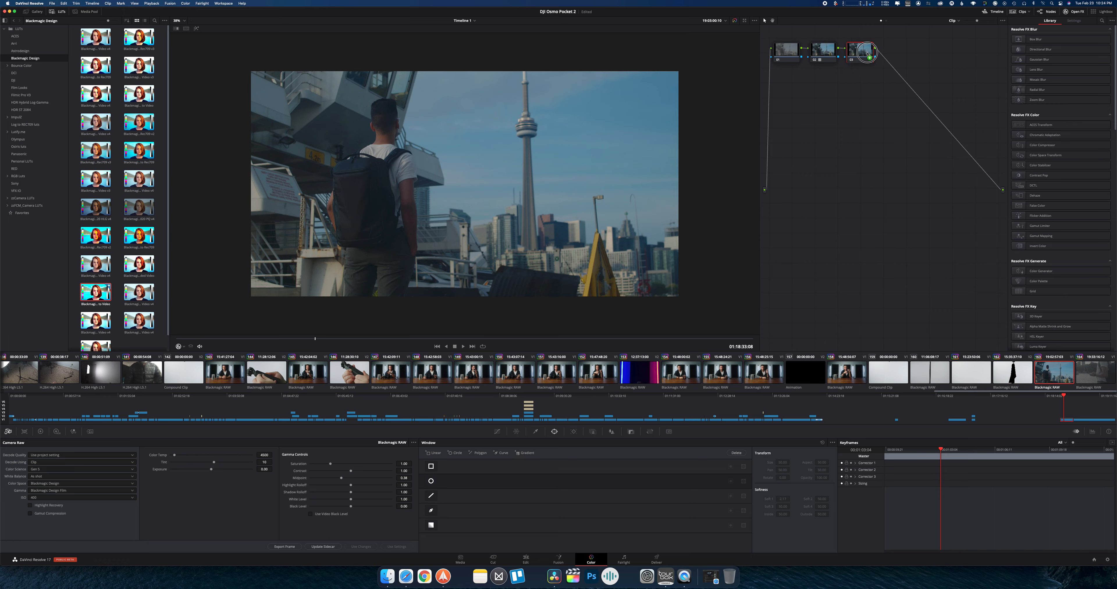
drag(872, 53, 877, 53)
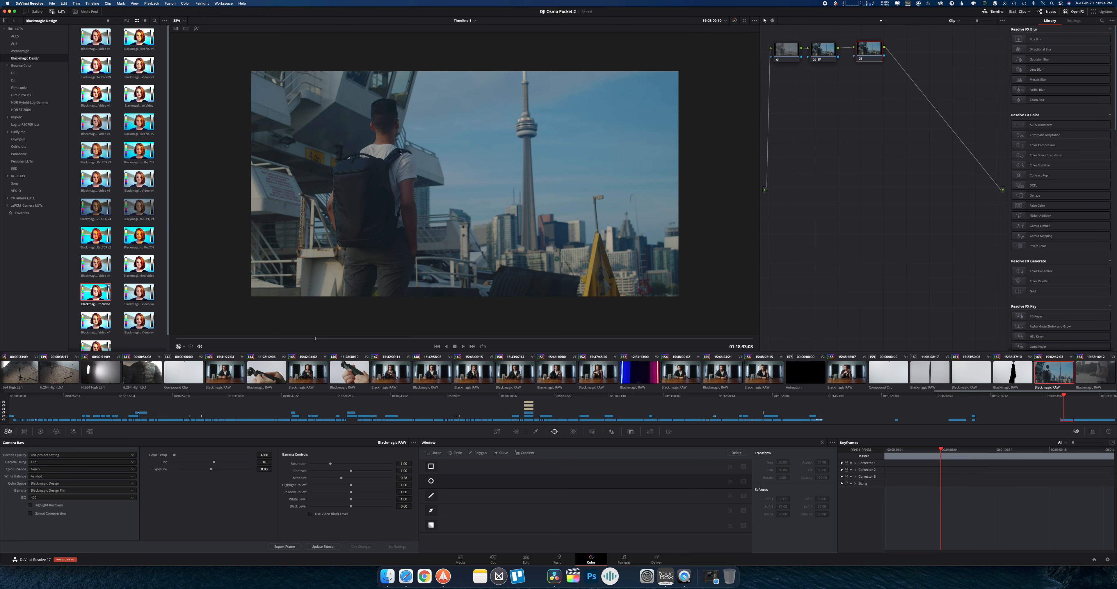
key(Delete)
Step: Add a third serial node after the second node on the skyline clip and space it slightly apart
key(alt+s)
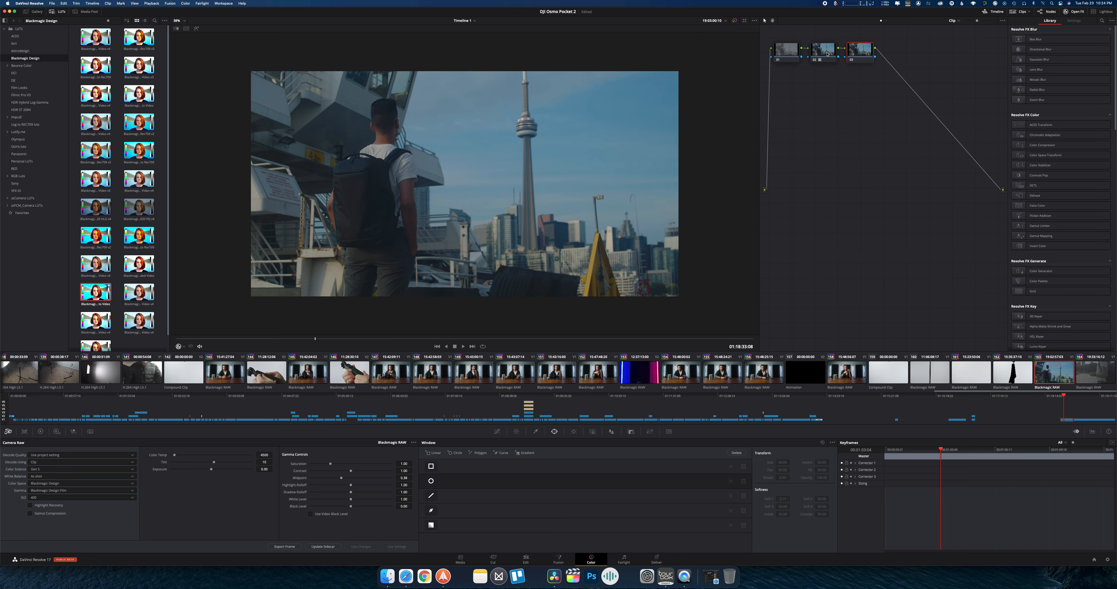
drag(852, 54, 857, 53)
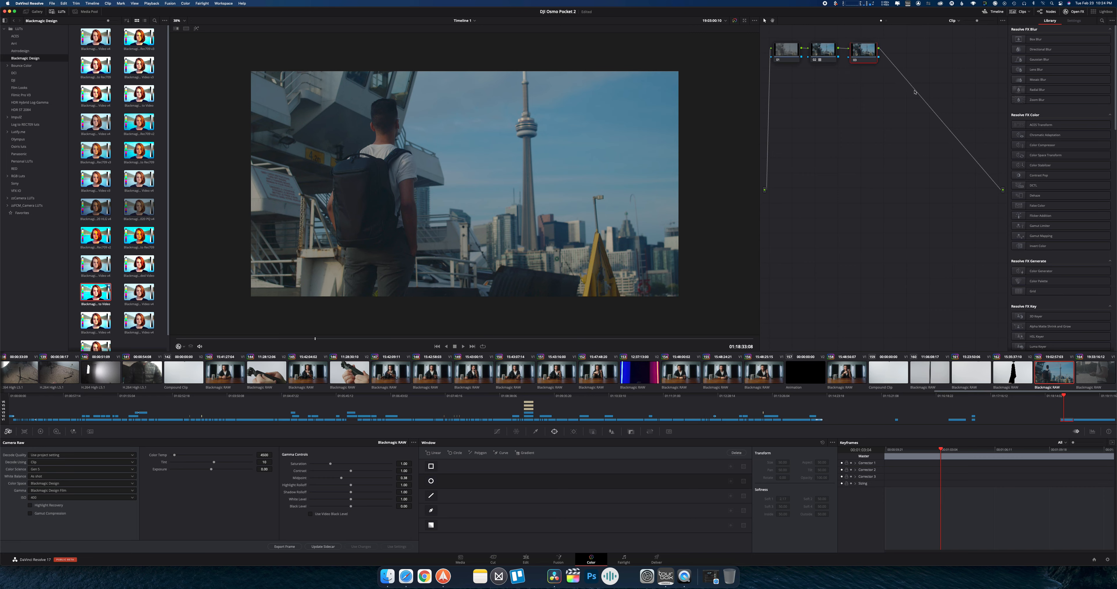
scroll(1063, 161, down, 2)
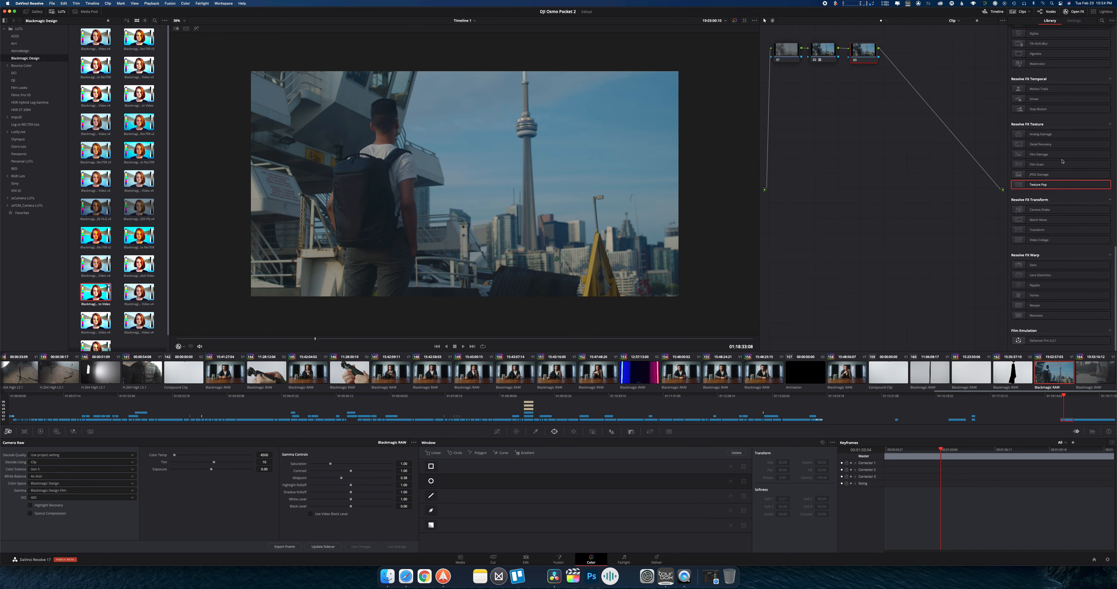
scroll(1058, 163, up, 2)
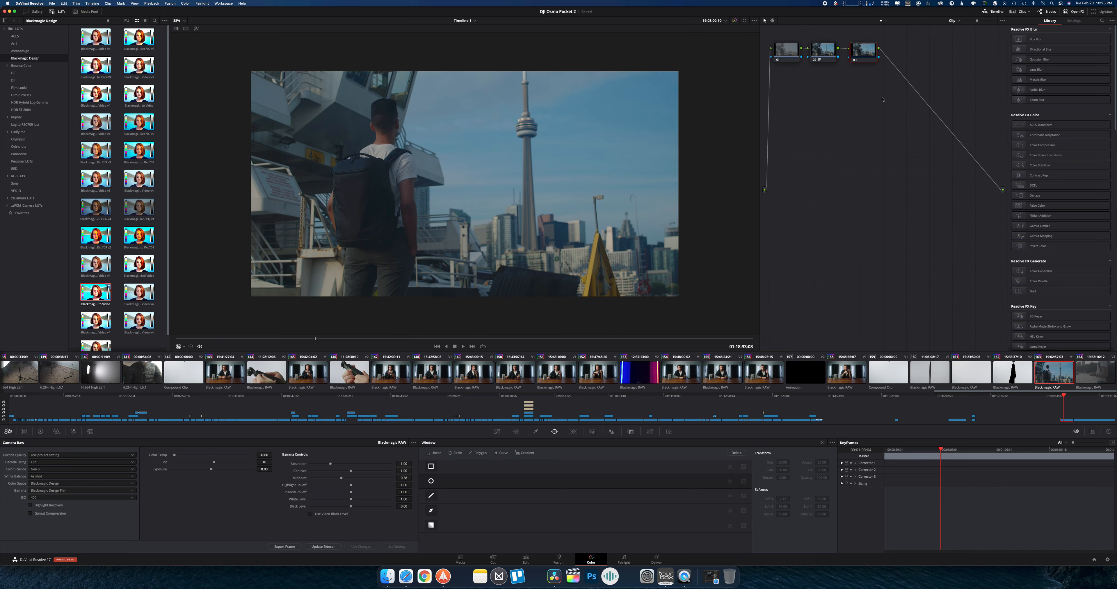
Step: Review the skyline clip from its start to 01:18:33:02
click(1088, 382)
click(1043, 374)
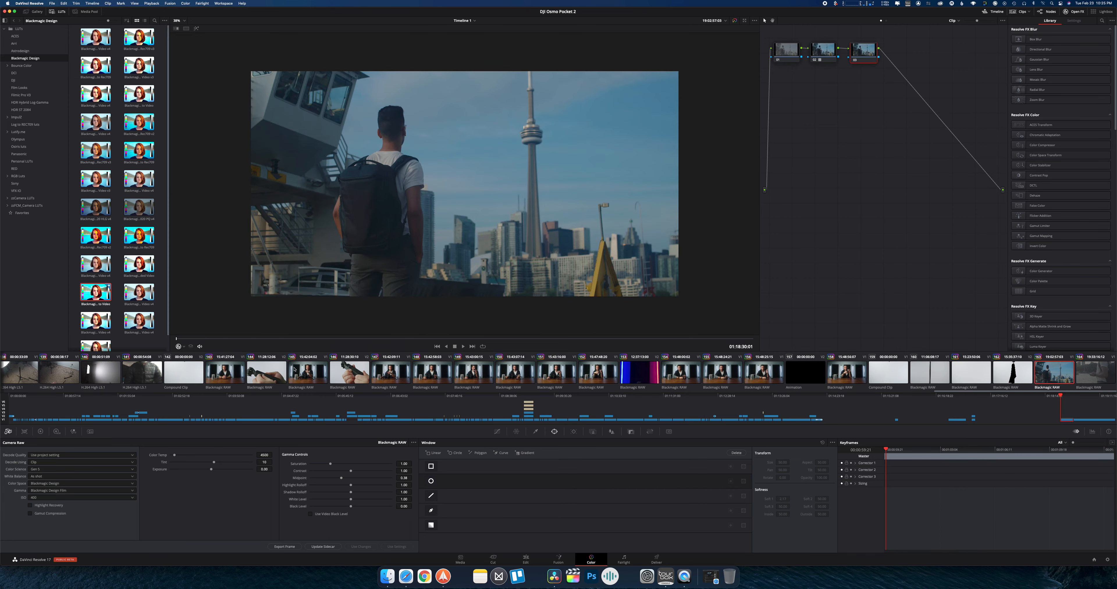
drag(203, 338, 305, 303)
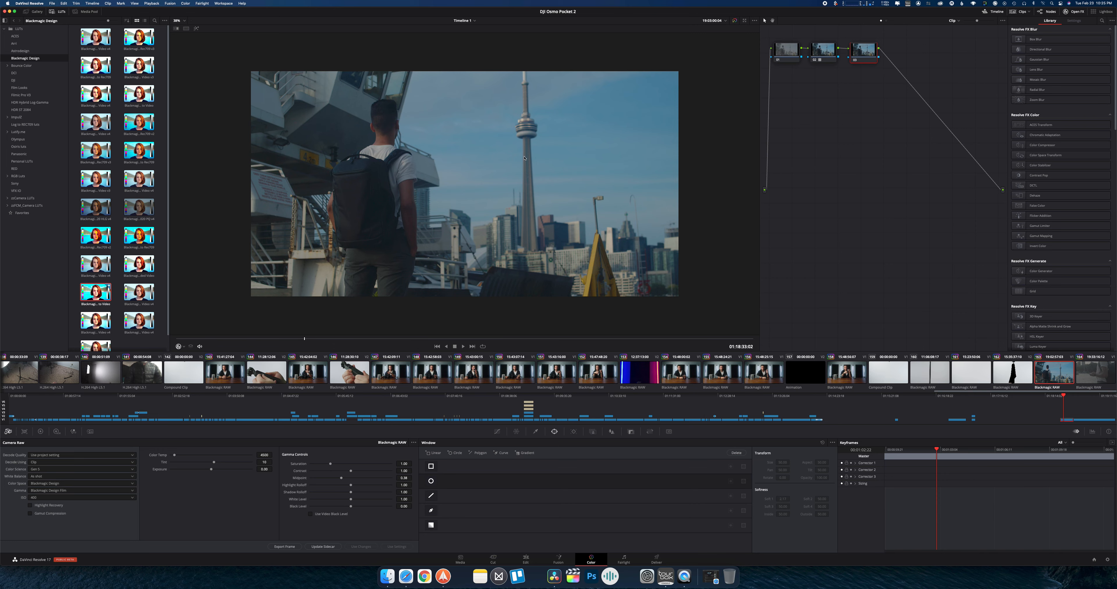
Step: Open the sunset waterfront clip, enable its second node, and scrub to 01:19:06:11
click(1107, 375)
drag(259, 339, 436, 335)
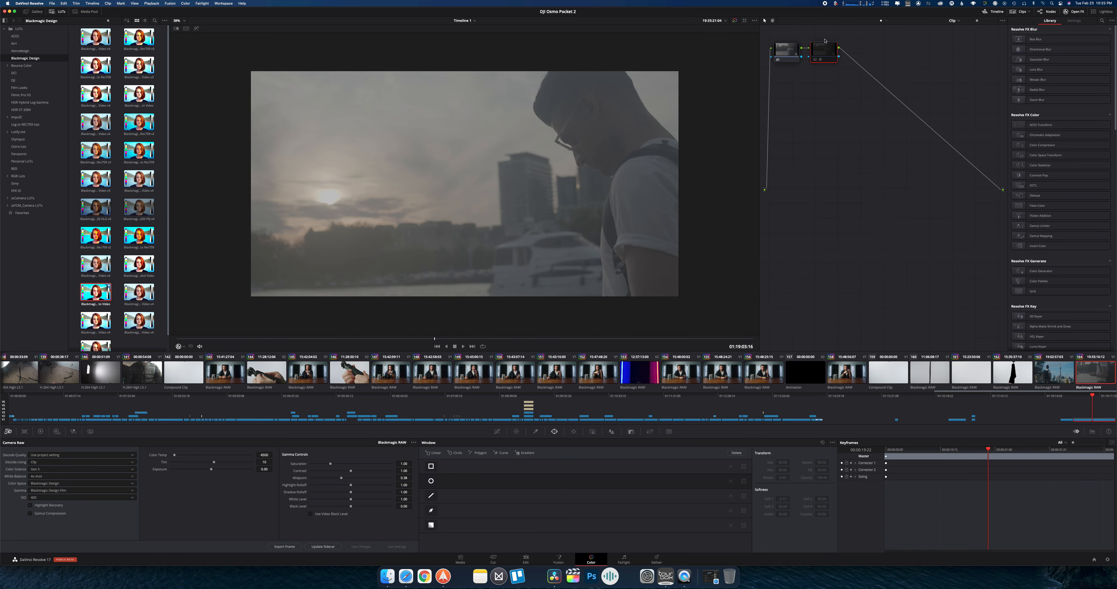
click(815, 59)
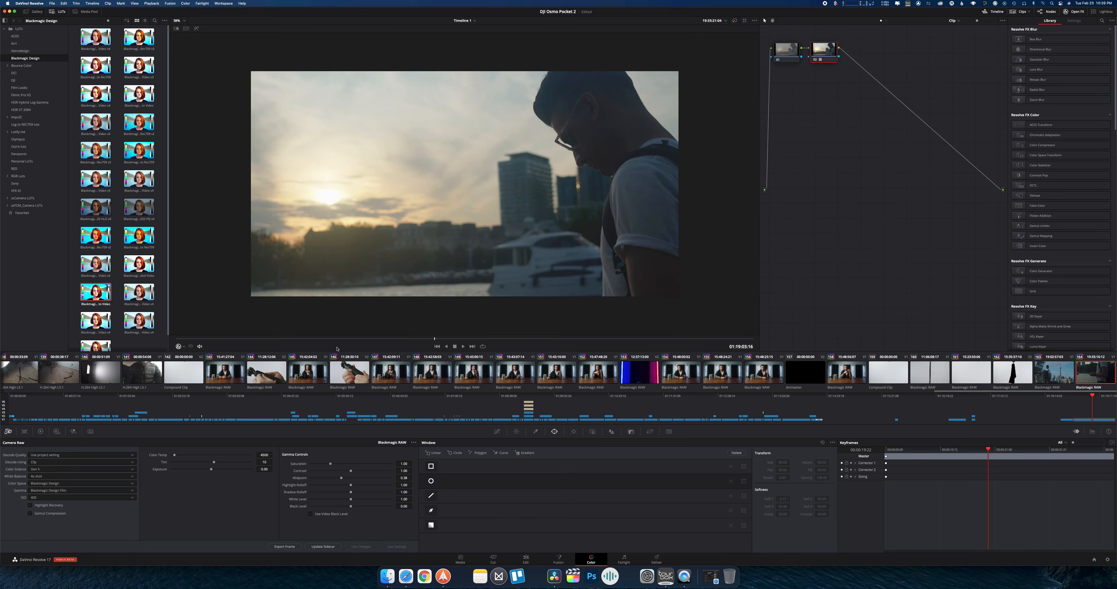
drag(235, 338, 471, 302)
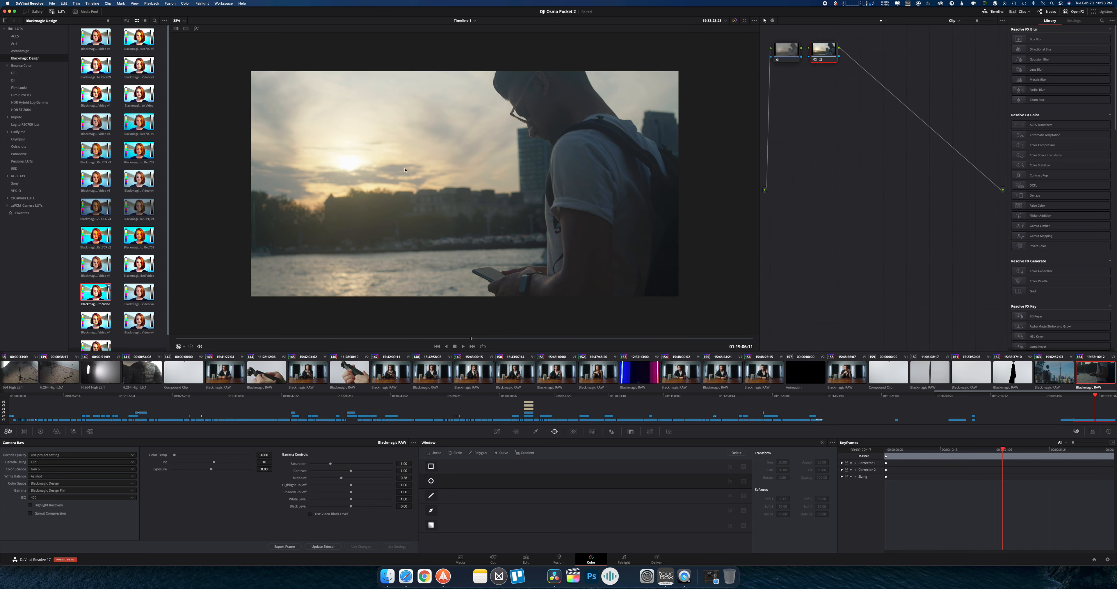
Step: Compare the skyline clip around 01:18:35:10 with the sunset clip at 01:19:06:19
click(1068, 369)
drag(351, 340, 403, 333)
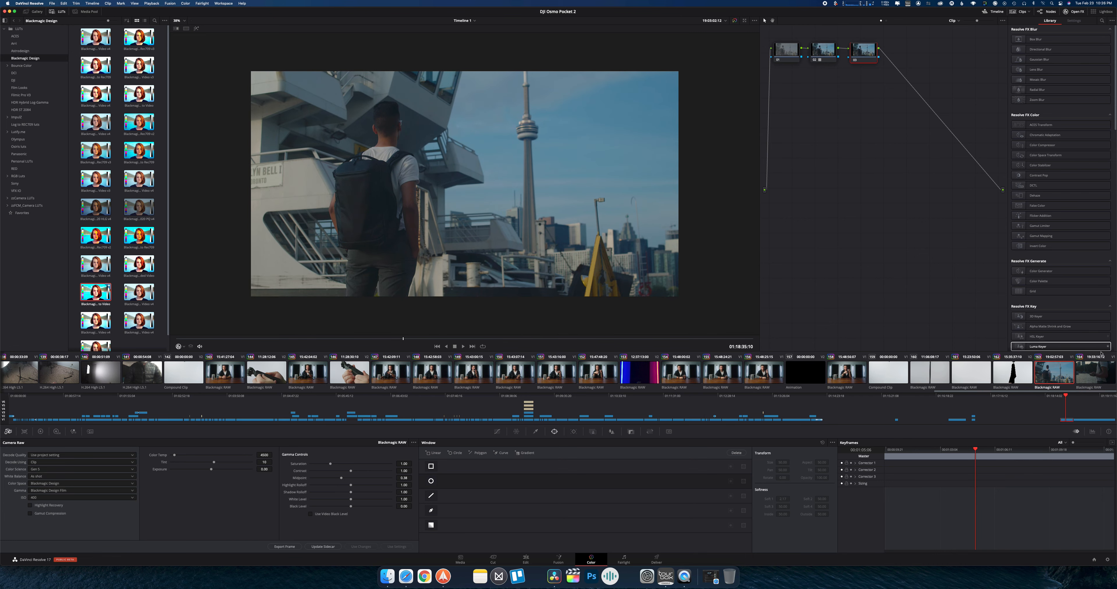
key(Down)
drag(333, 340, 475, 336)
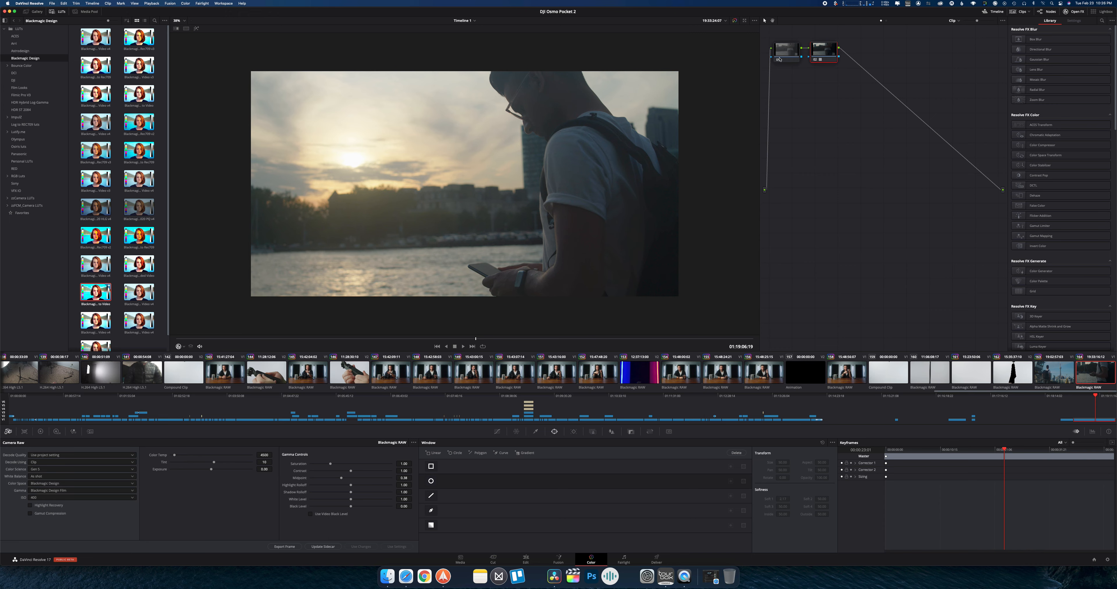
Step: Add a third serial node after the second node on the sunset clip and leave a gap between them
key(alt+s)
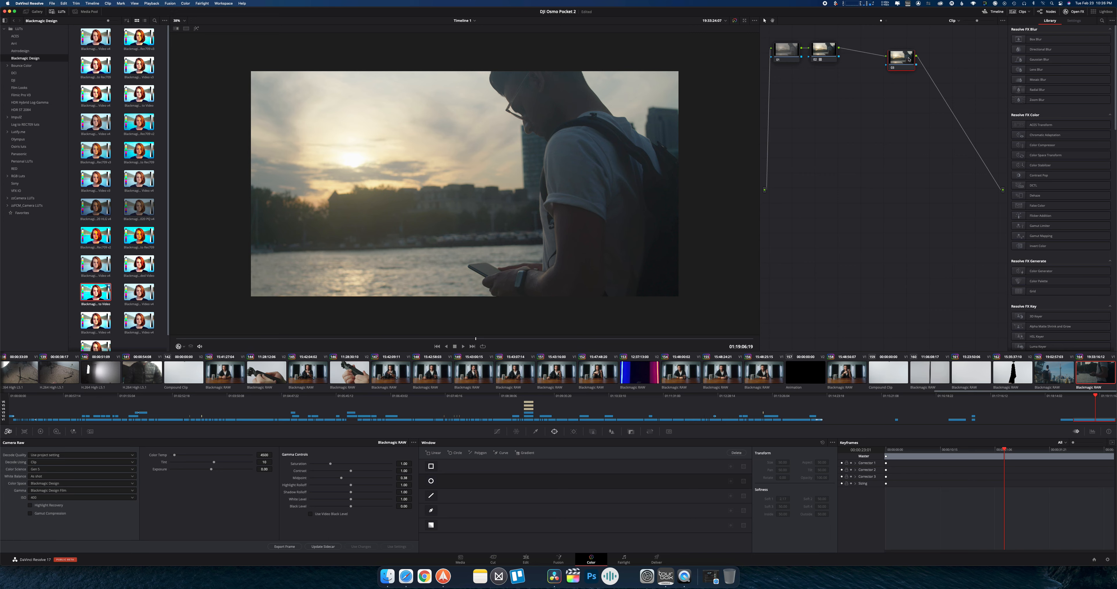
drag(909, 59, 905, 60)
scroll(1070, 112, down, 10)
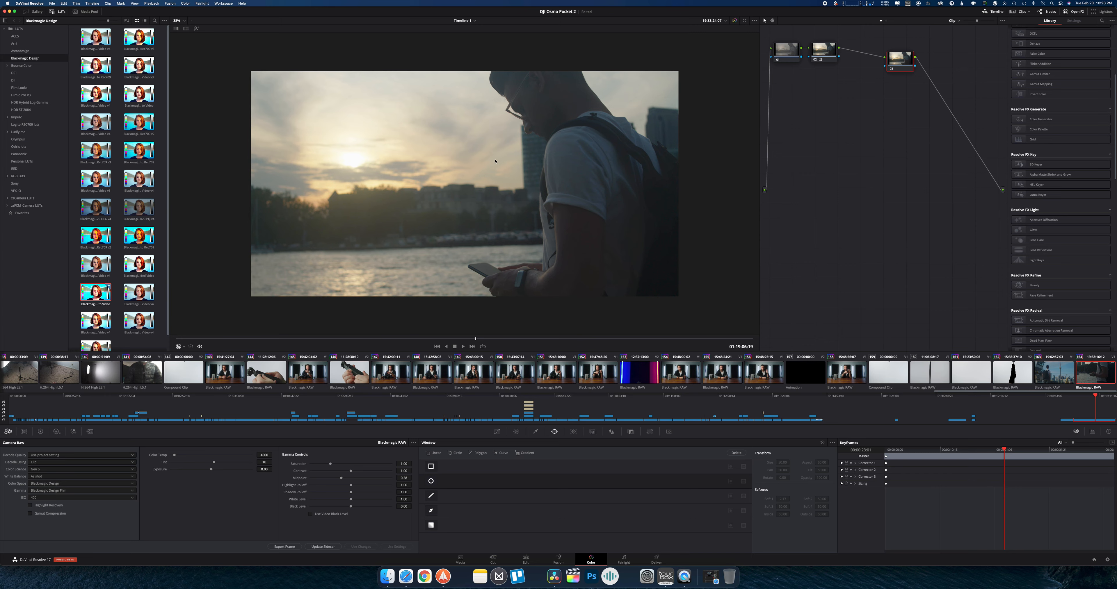
Step: Look at two talking-head clips in the timeline and return to the sunset clip at 01:19:07:09
click(592, 377)
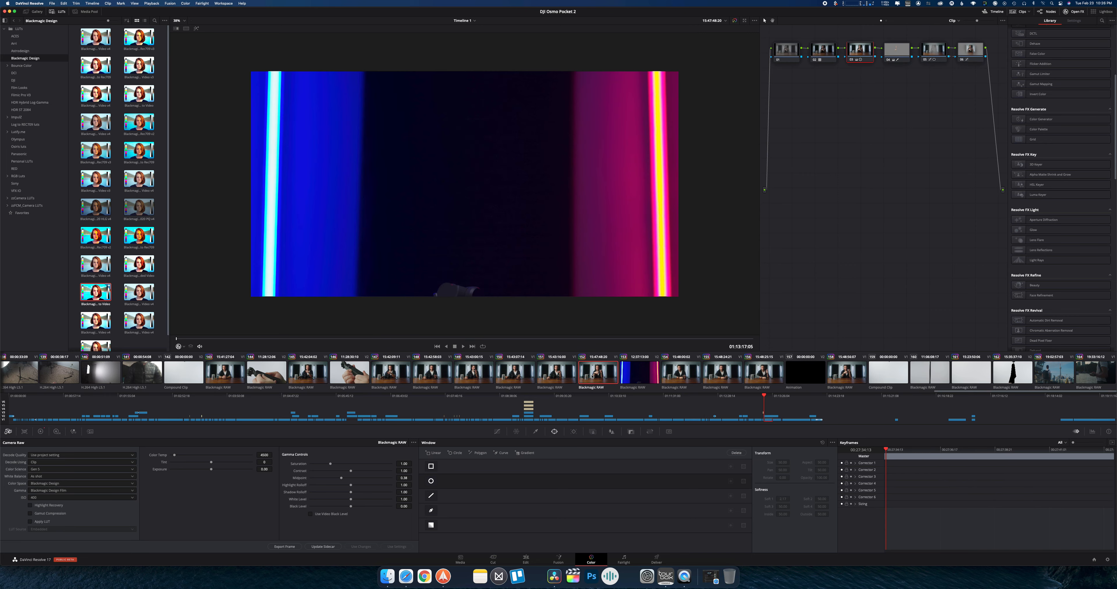
click(550, 375)
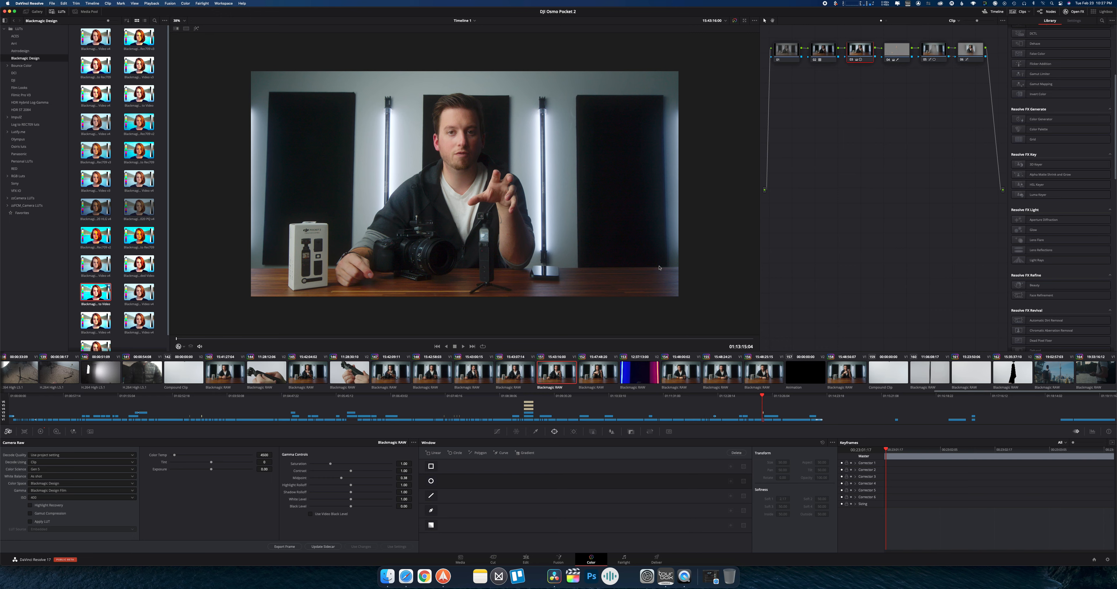
click(1054, 372)
click(1088, 369)
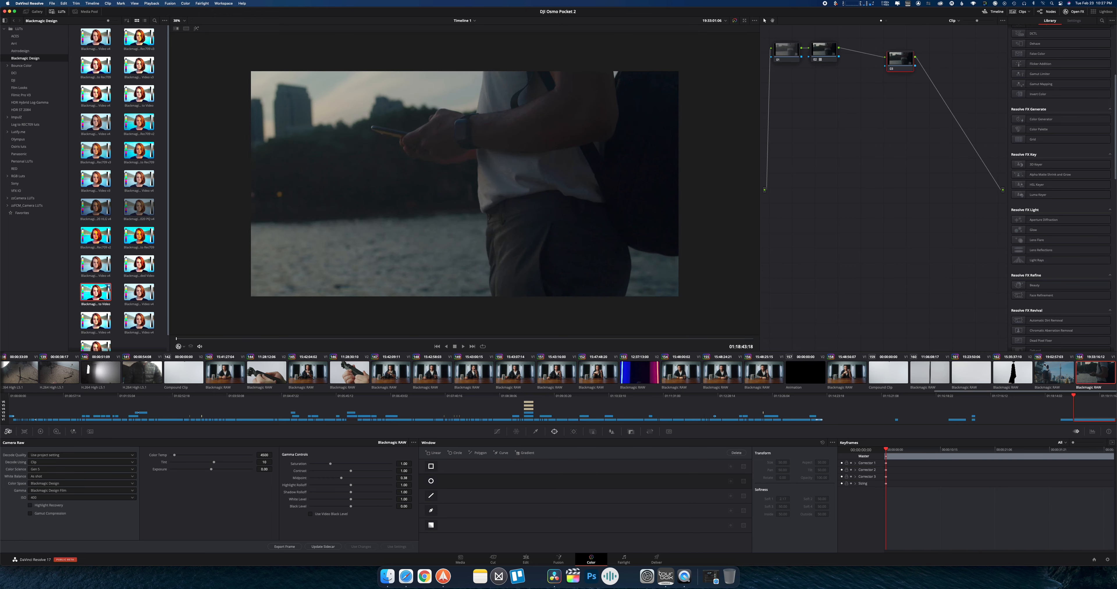
click(513, 339)
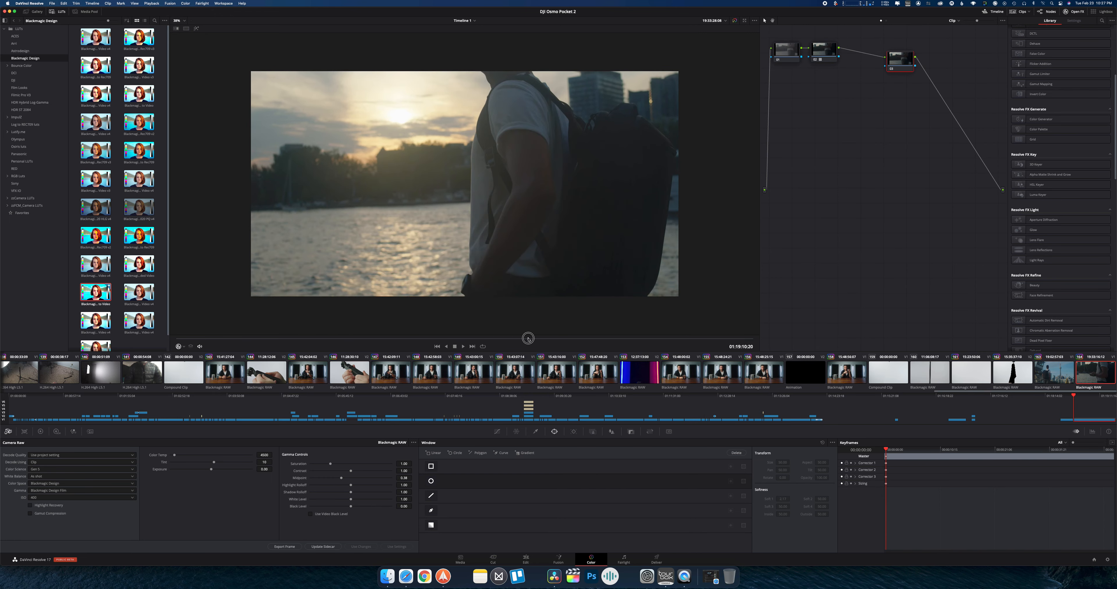
drag(498, 337, 483, 338)
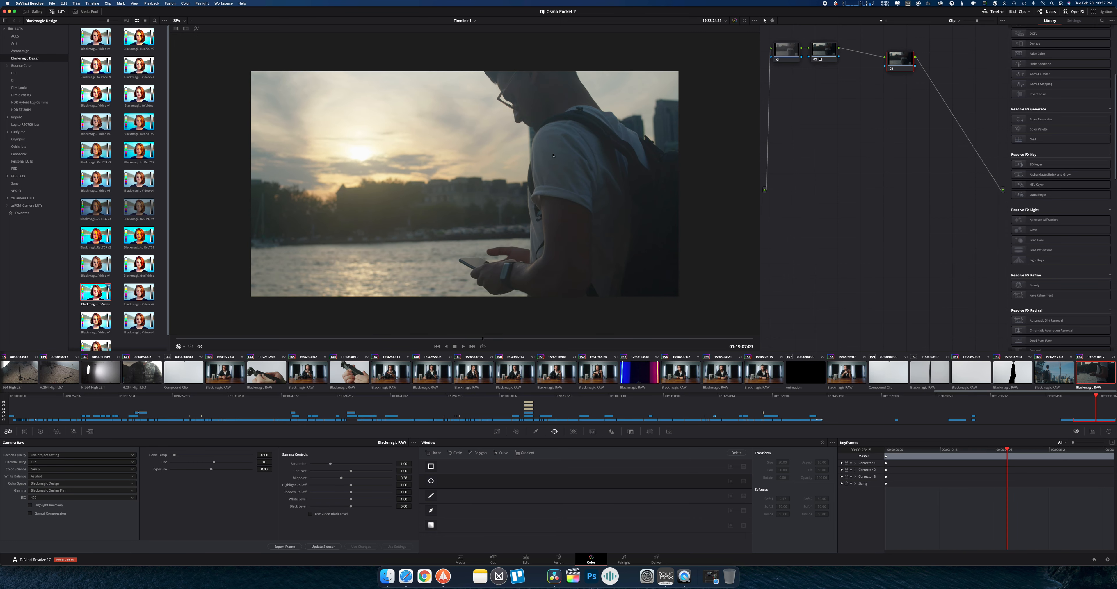
Step: Apply the Lens Flare effect from Resolve FX Light to the sunset clip's third node
drag(892, 53, 889, 53)
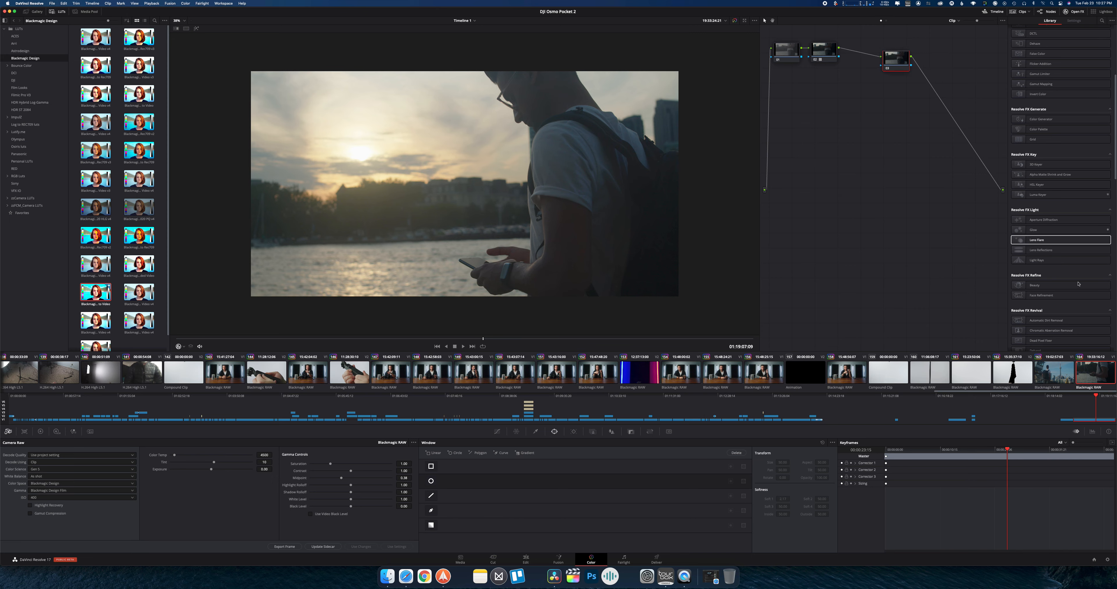
scroll(1021, 195, down, 1)
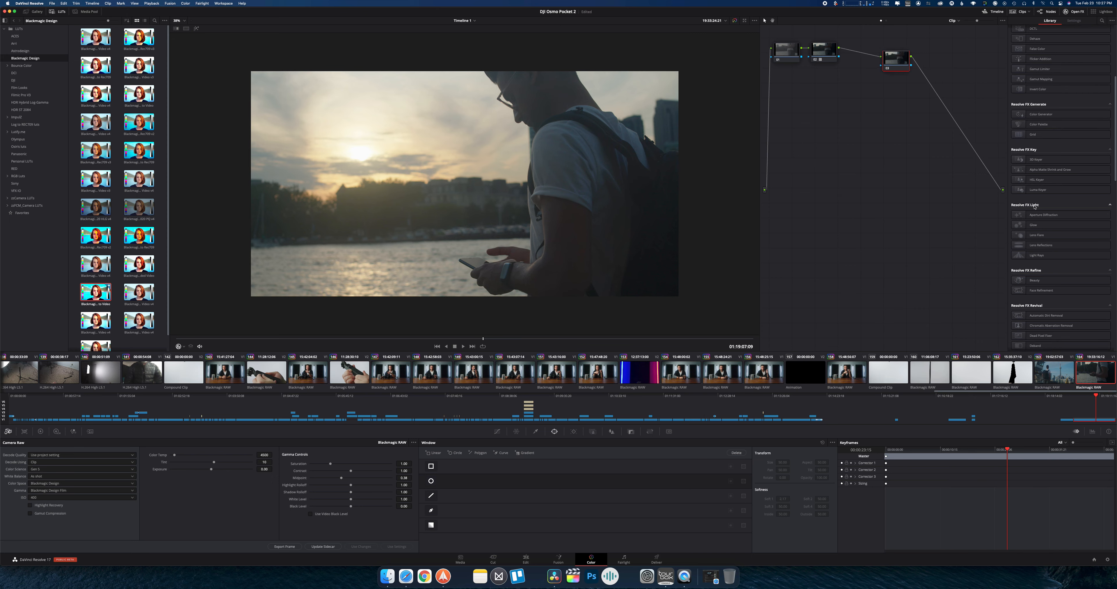
scroll(1038, 236, down, 1)
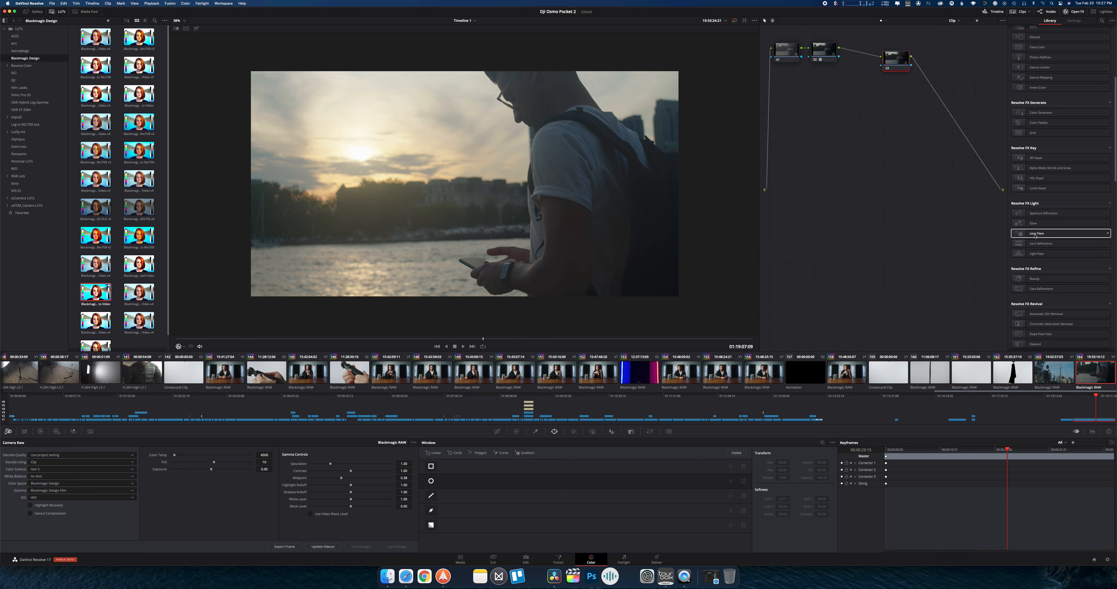
drag(1035, 236, 899, 61)
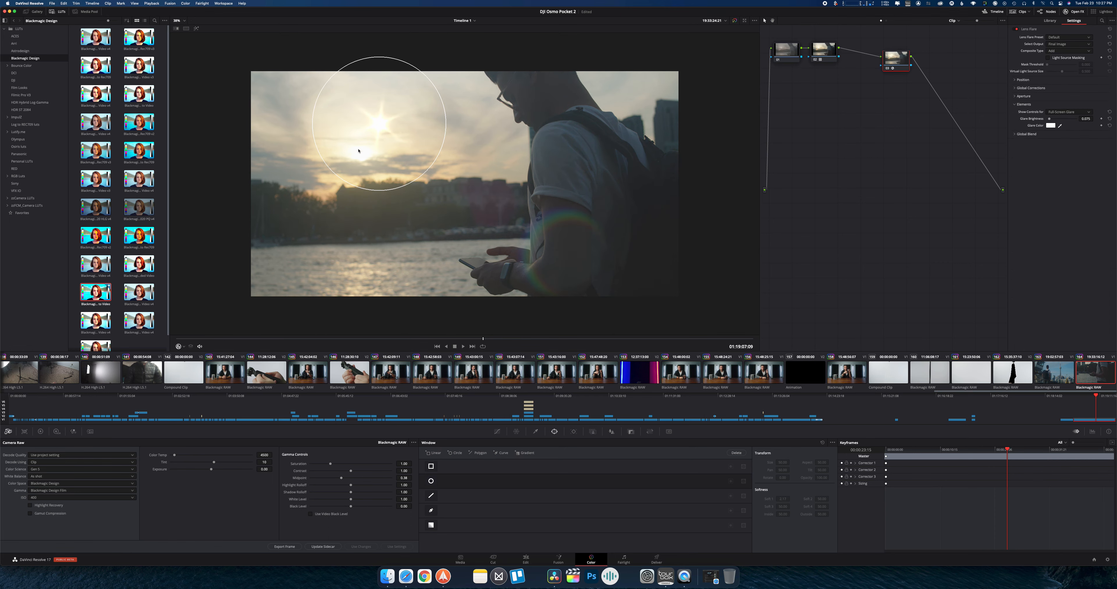
Step: Center the lens flare on the sun, play the clip to 01:19:09:14, and realign the flare with the sun there
drag(385, 131, 347, 121)
drag(396, 164, 361, 155)
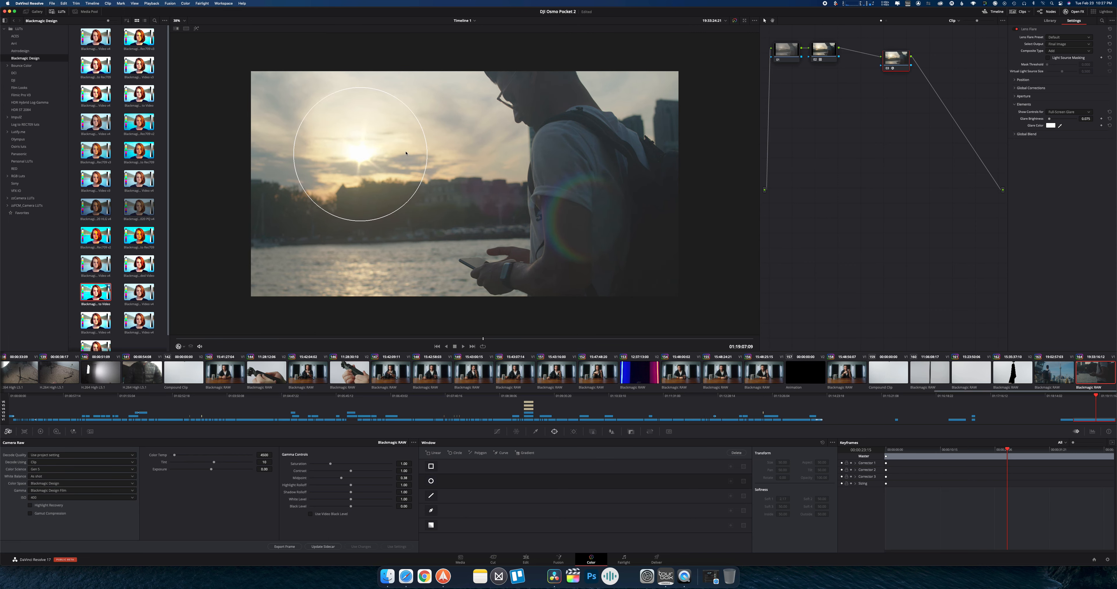
key(space)
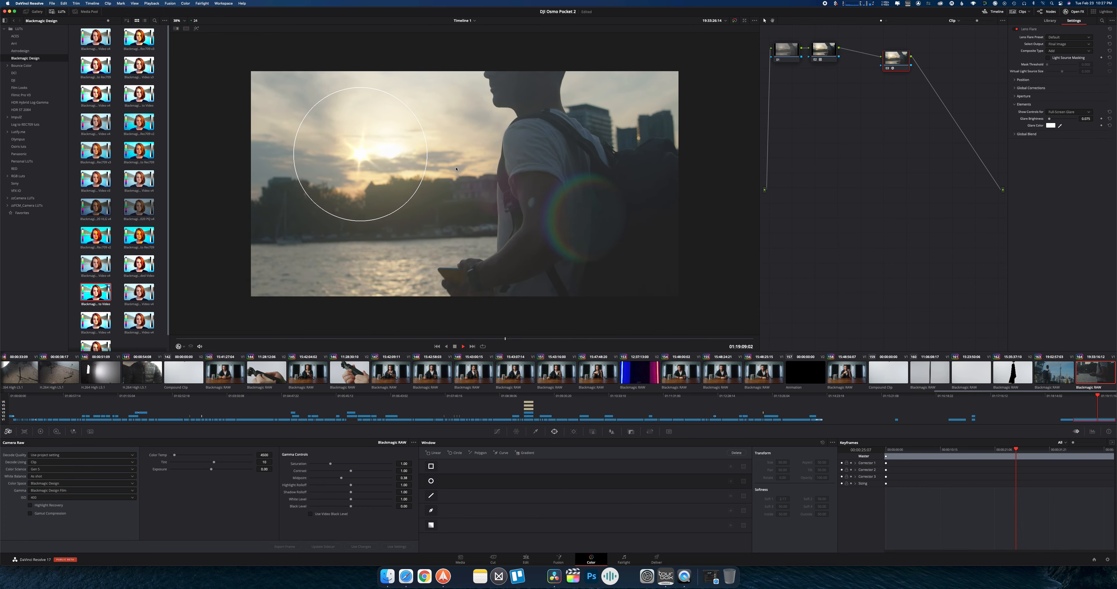
key(space)
drag(361, 155, 332, 175)
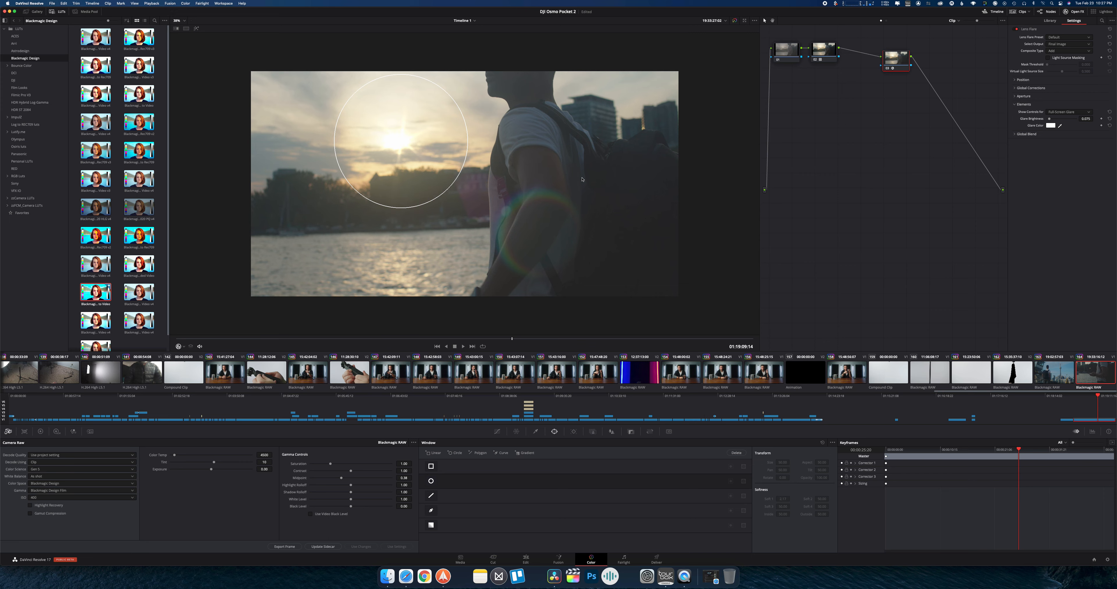
Step: Reset the third node's grade and apply the Aperture Diffraction effect to that node instead
right_click(903, 61)
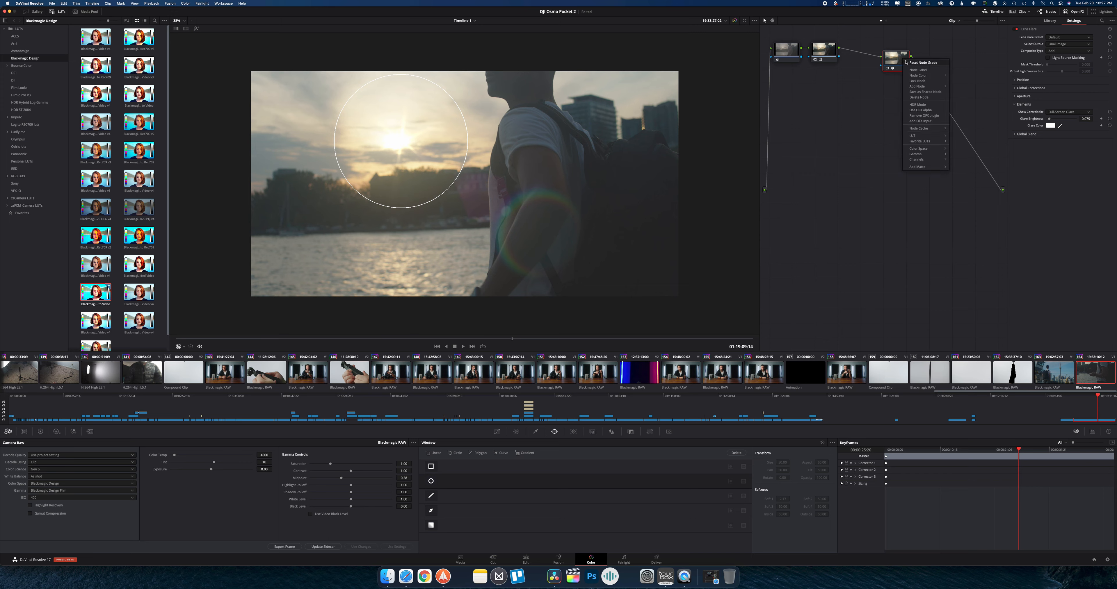
click(908, 63)
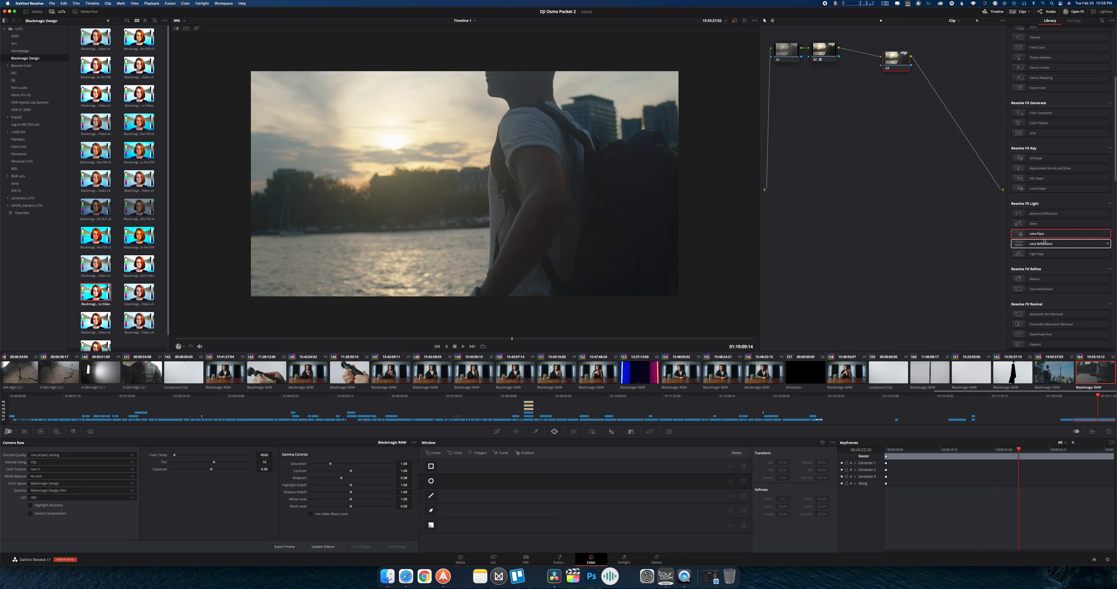
click(1045, 214)
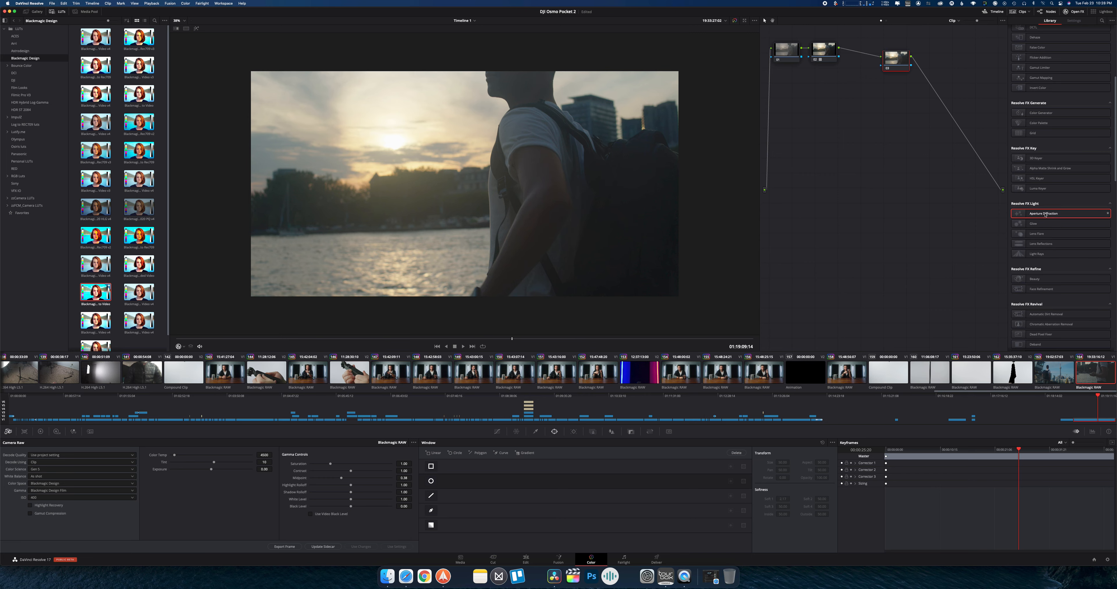
drag(1045, 214, 896, 64)
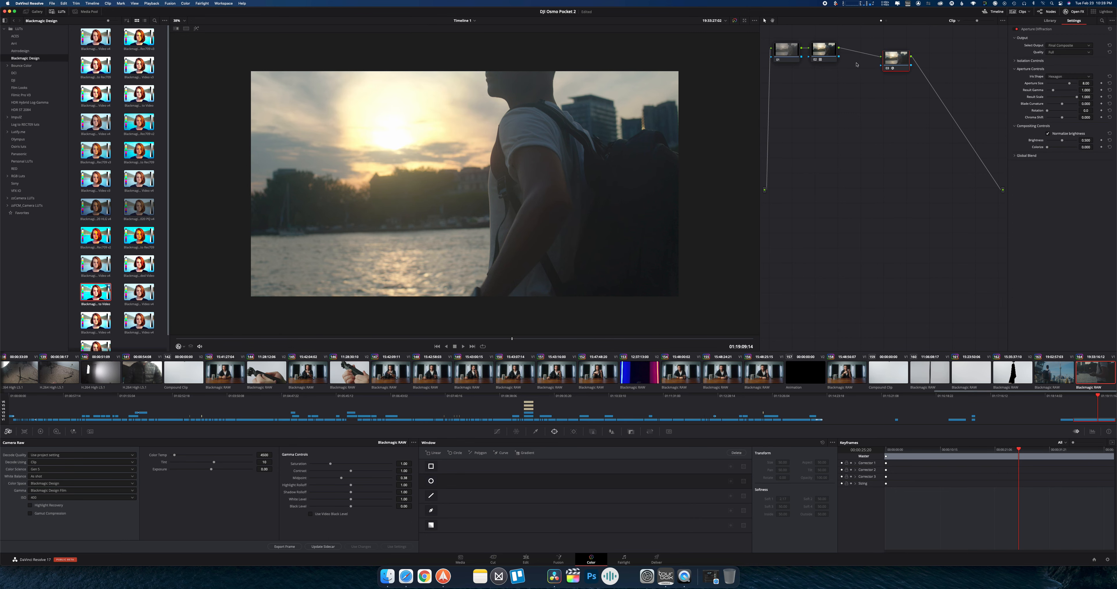
Step: Toggle the third node off and on to compare the sunset shot with and without Aperture Diffraction
click(887, 69)
click(888, 68)
click(887, 69)
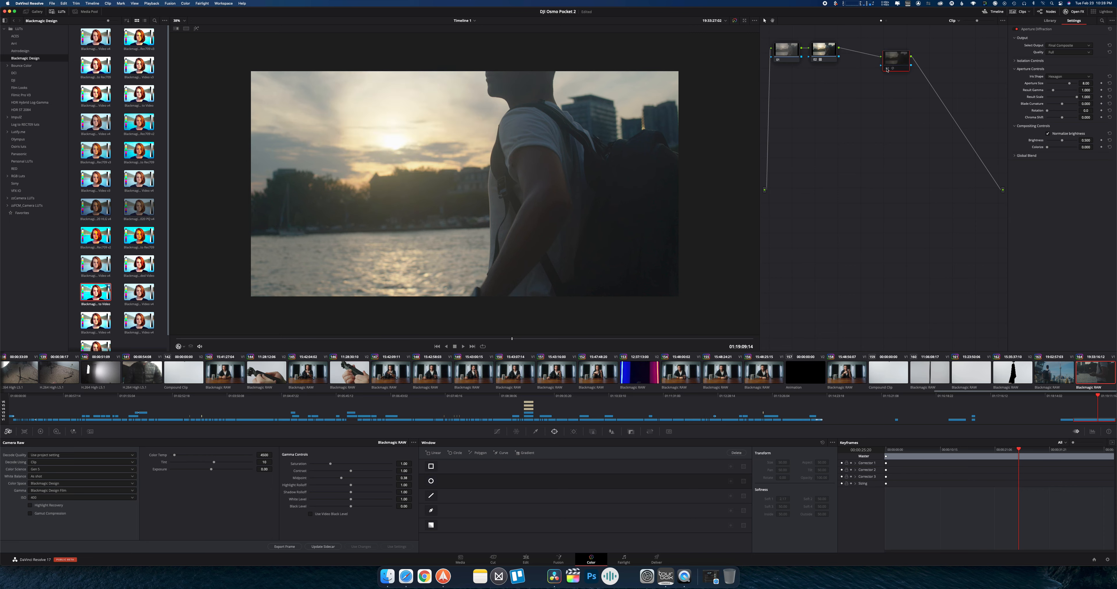
Step: Compare the sunset clip with and without Aperture Diffraction around 01:18:59:23, leaving the node enabled at 01:18:59:21
click(888, 69)
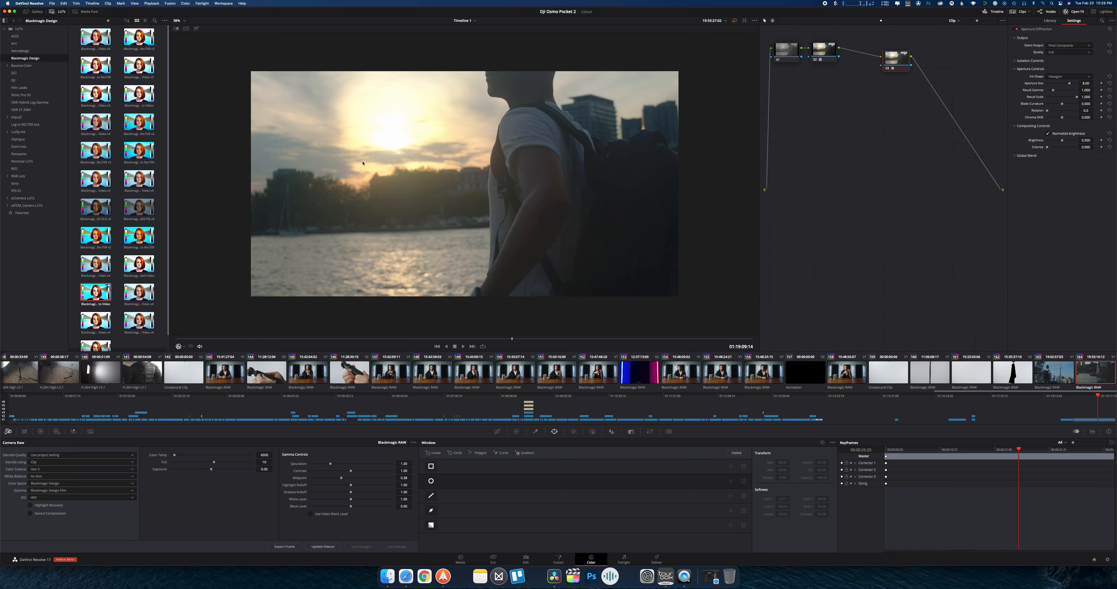
mouse_move(369, 339)
mouse_down()
mouse_move(351, 338)
mouse_move(387, 334)
mouse_up()
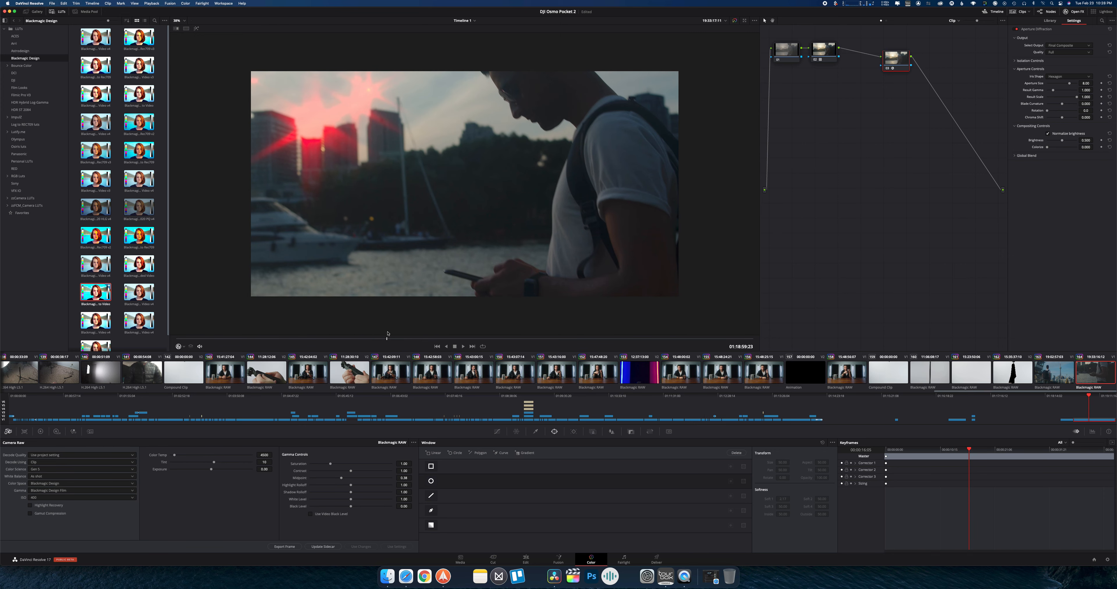
click(888, 69)
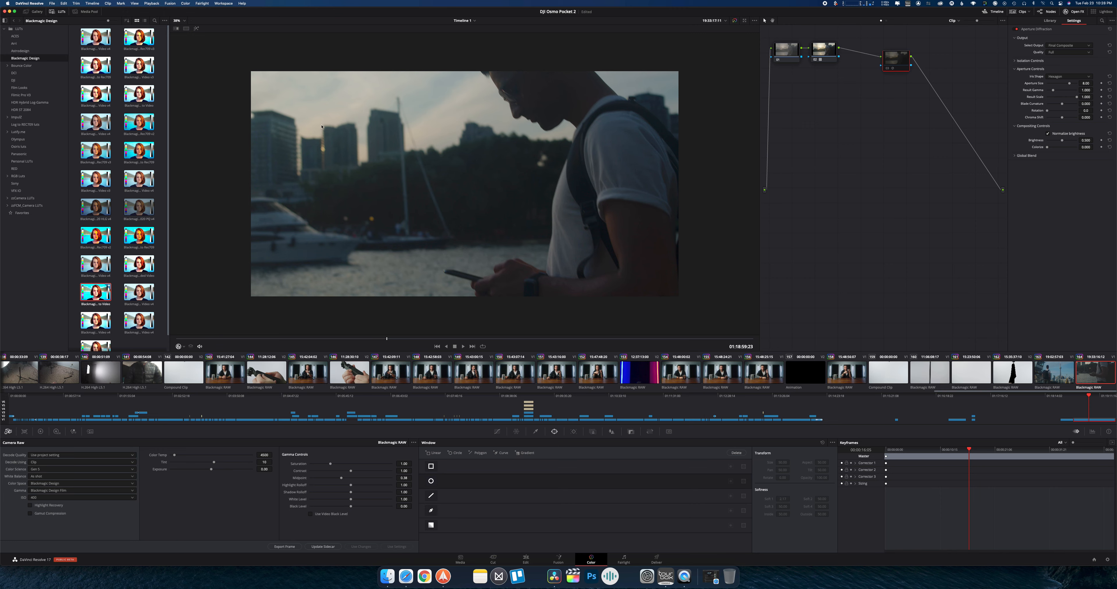
click(888, 69)
mouse_move(392, 339)
mouse_down()
mouse_move(453, 328)
mouse_move(386, 329)
mouse_up()
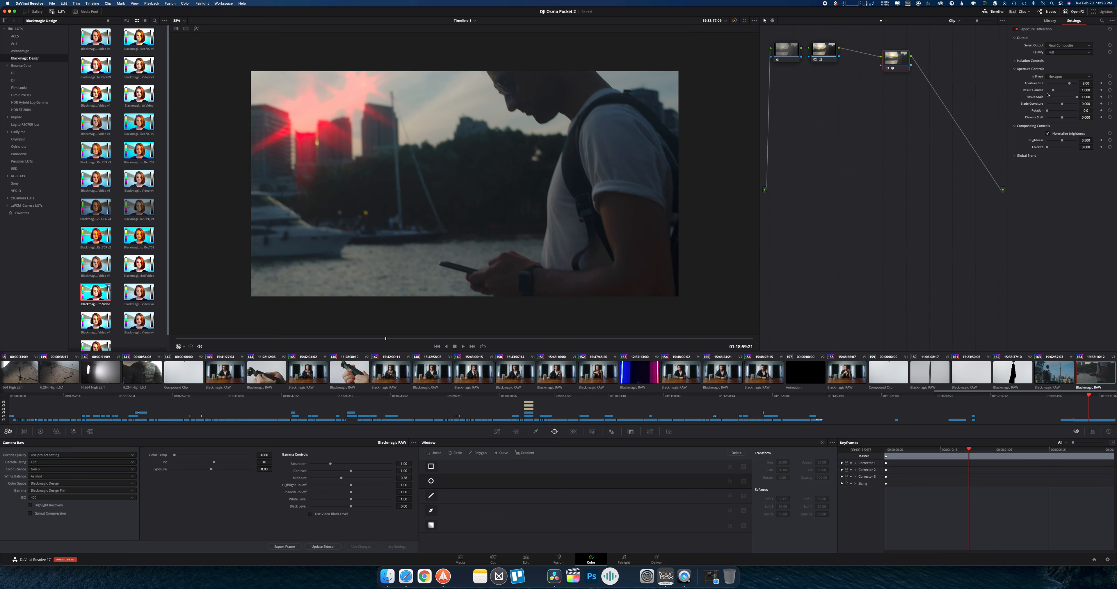
Step: Test the Aperture Size at its lowest and highest values, settling on 2.00 with Result Gamma at about 2.0
drag(1071, 84, 1035, 84)
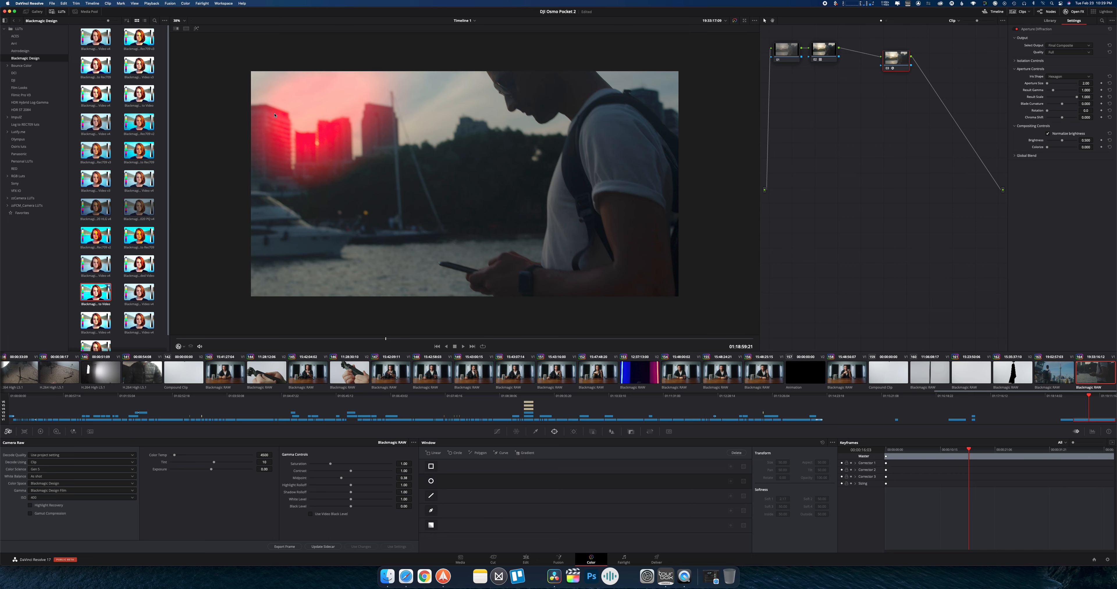
drag(1047, 83, 1110, 86)
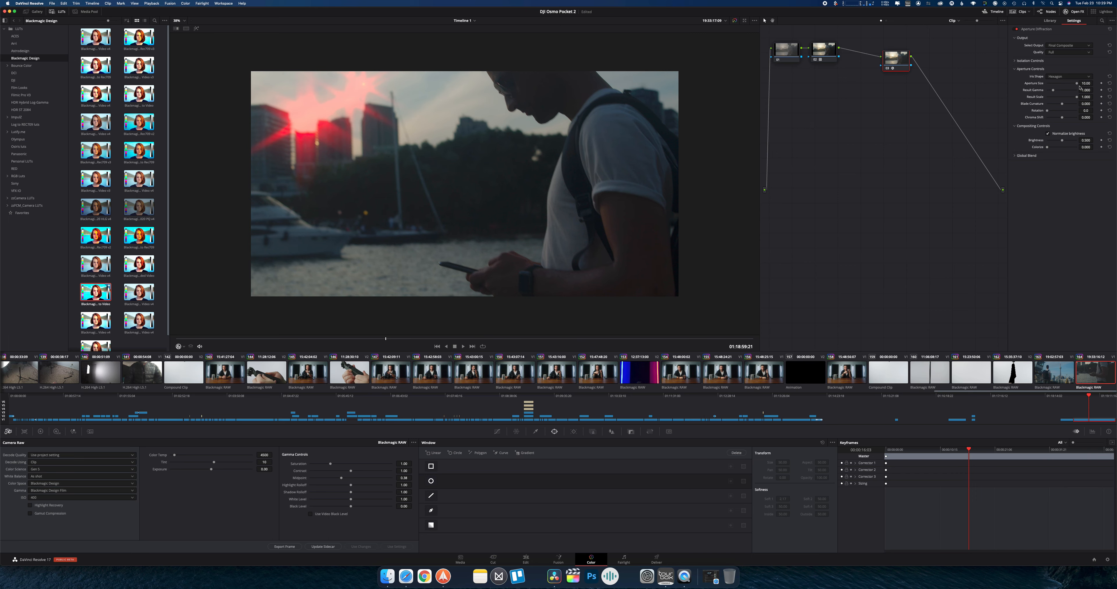
mouse_move(1077, 84)
mouse_down()
mouse_move(1046, 85)
mouse_move(1072, 88)
mouse_up()
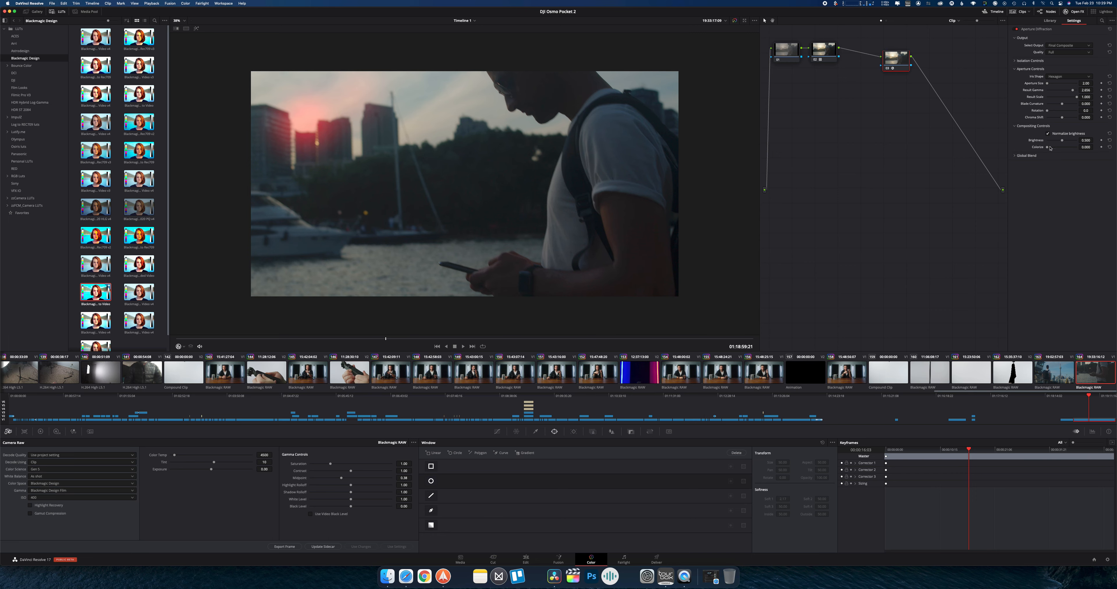
Step: Set the diffraction's Colorize to 1.000, try blue and green tints, and accept a very pale green
drag(1049, 148, 1098, 148)
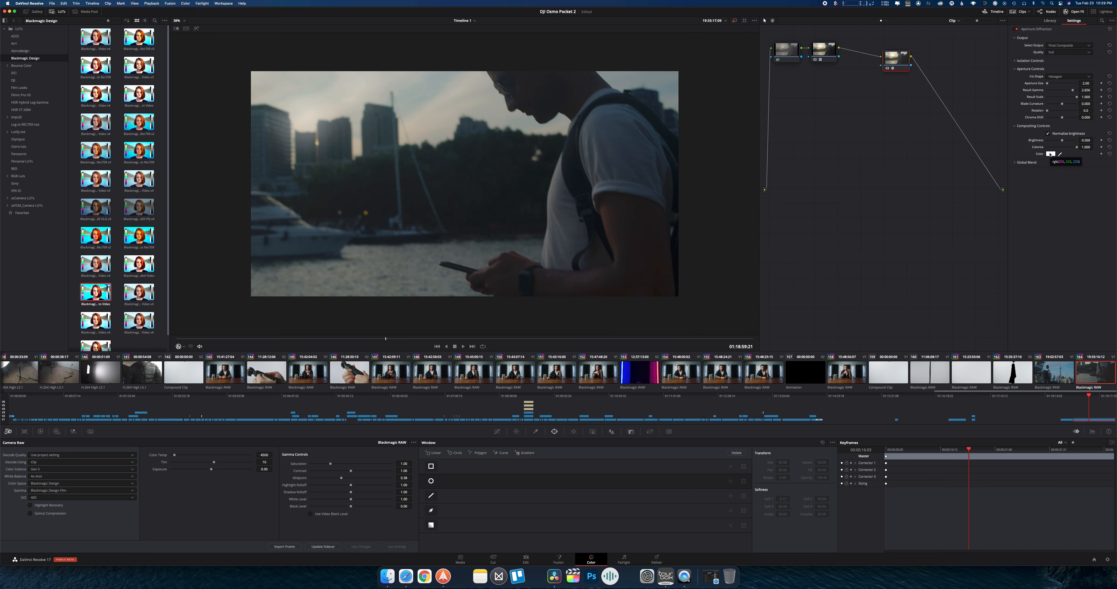
click(1050, 154)
click(962, 181)
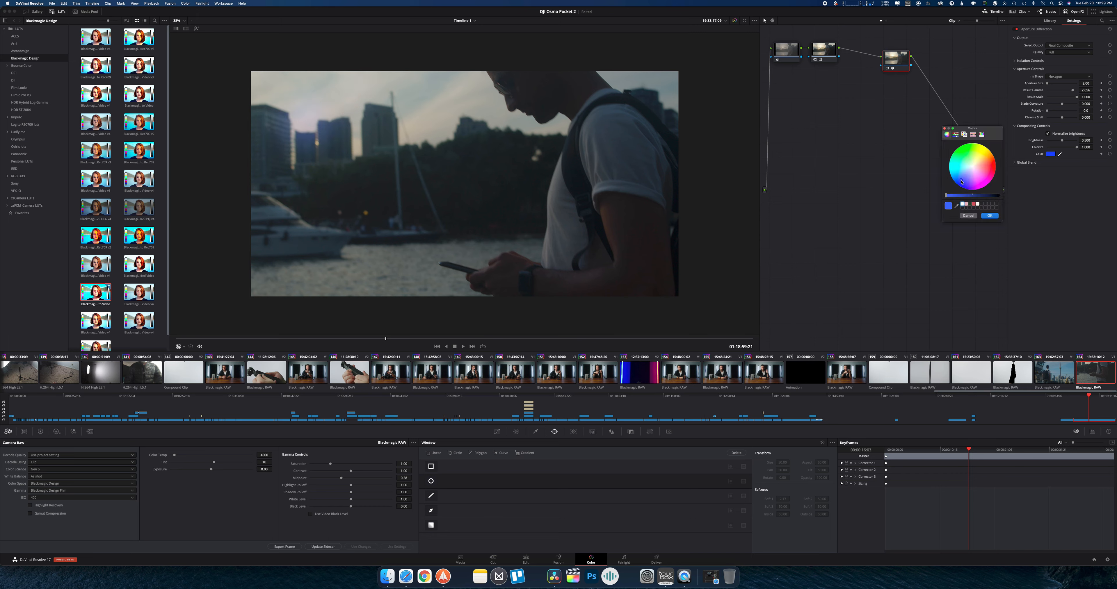
click(961, 155)
click(972, 152)
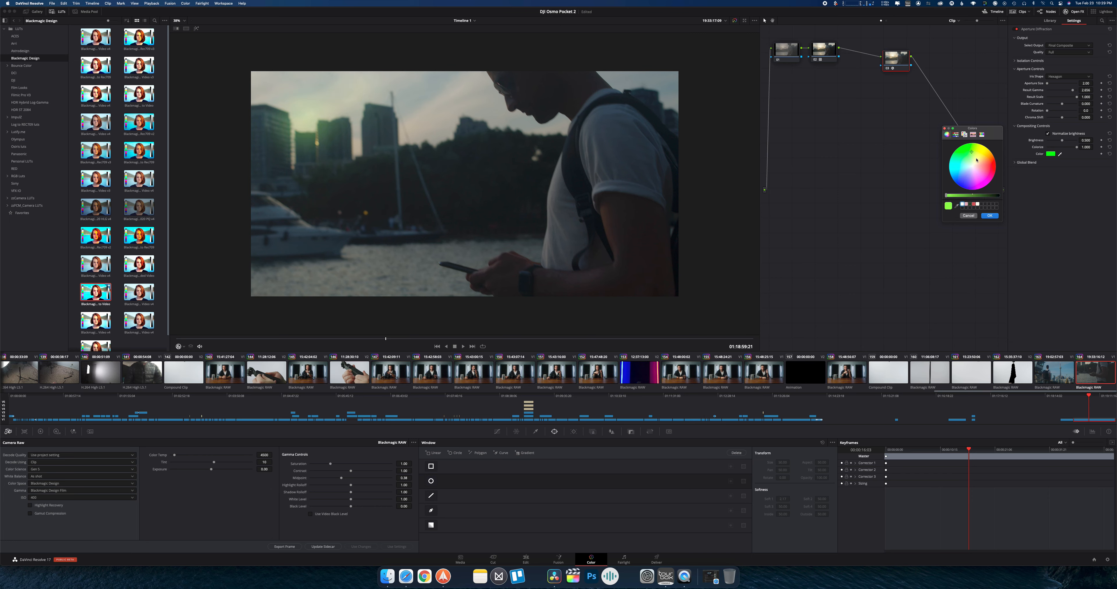
click(960, 157)
click(972, 166)
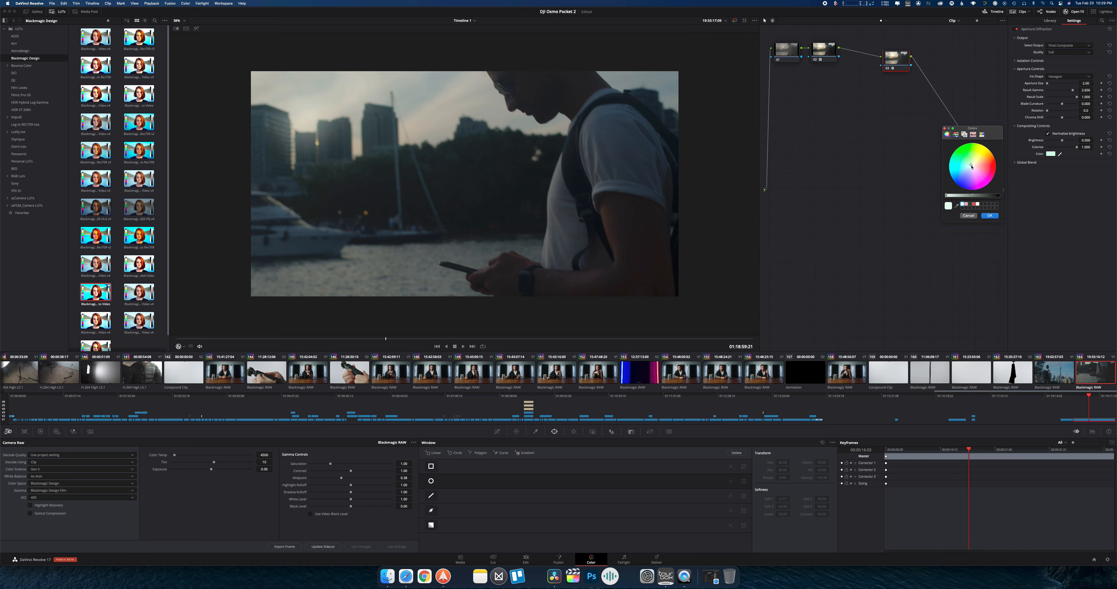
click(987, 214)
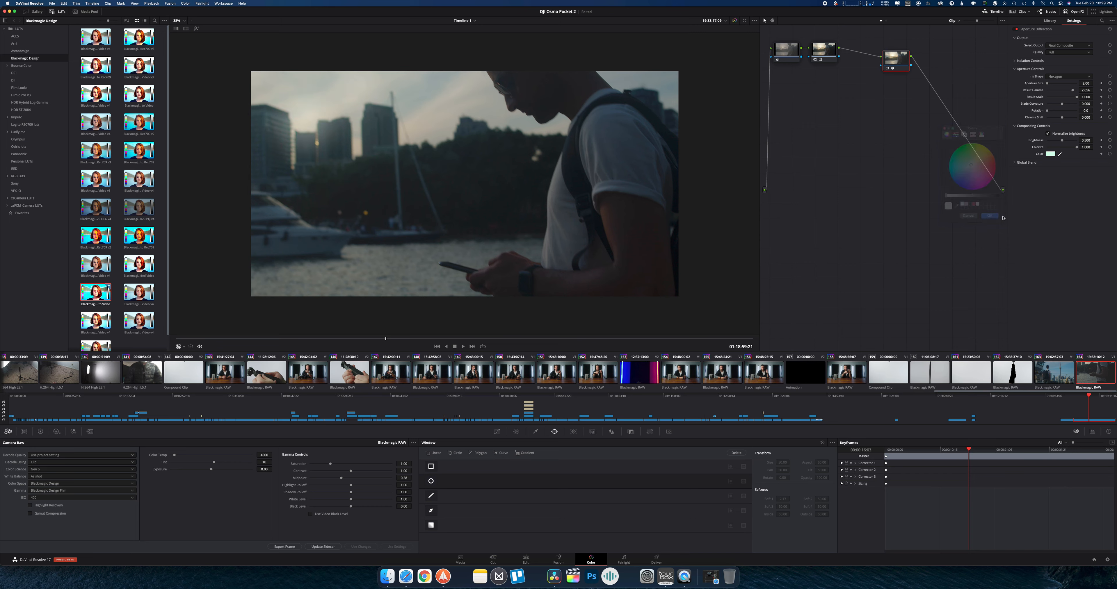
Step: Change the Aperture Diffraction colour to the saved white swatch
click(1051, 154)
click(962, 204)
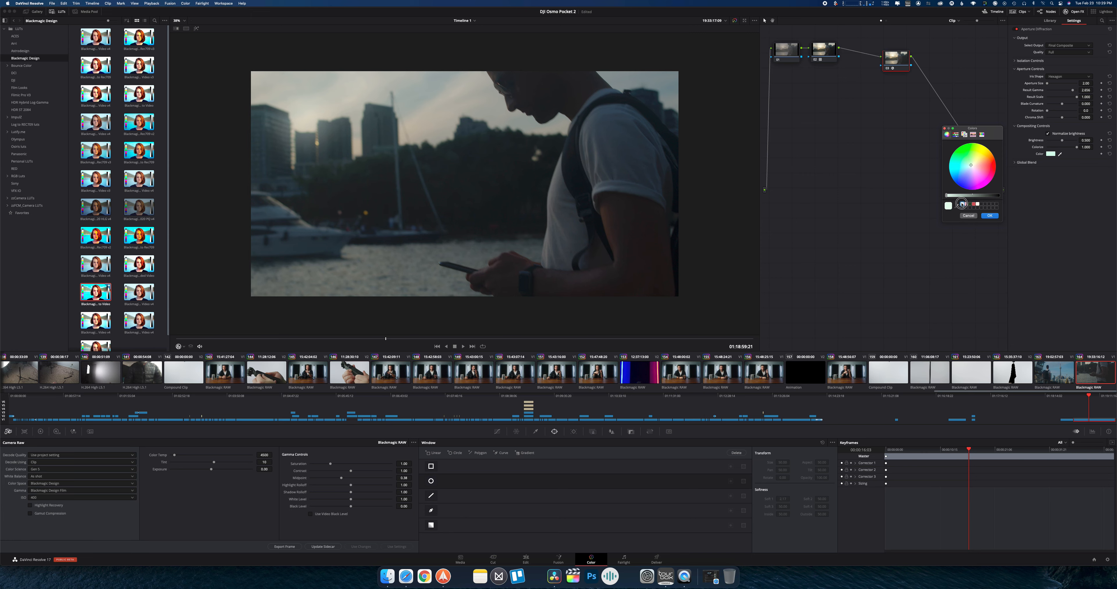
click(989, 215)
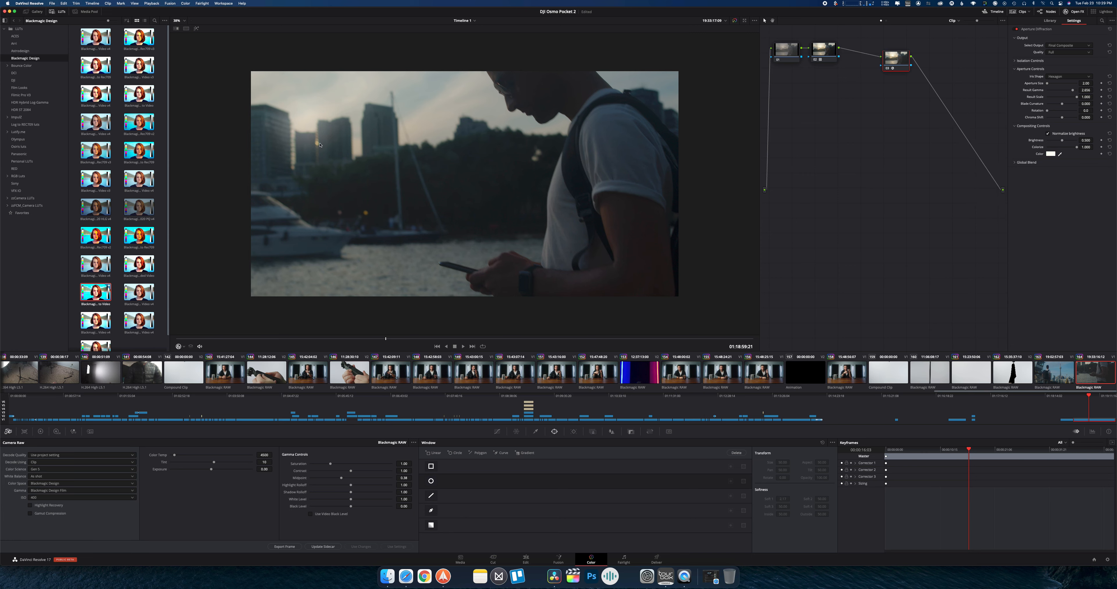
Step: Try a lower Result Gamma, return it to about 2.0, and move the playhead to 01:18:59:20
mouse_move(1073, 91)
mouse_down()
mouse_move(1052, 91)
mouse_move(1061, 90)
mouse_up()
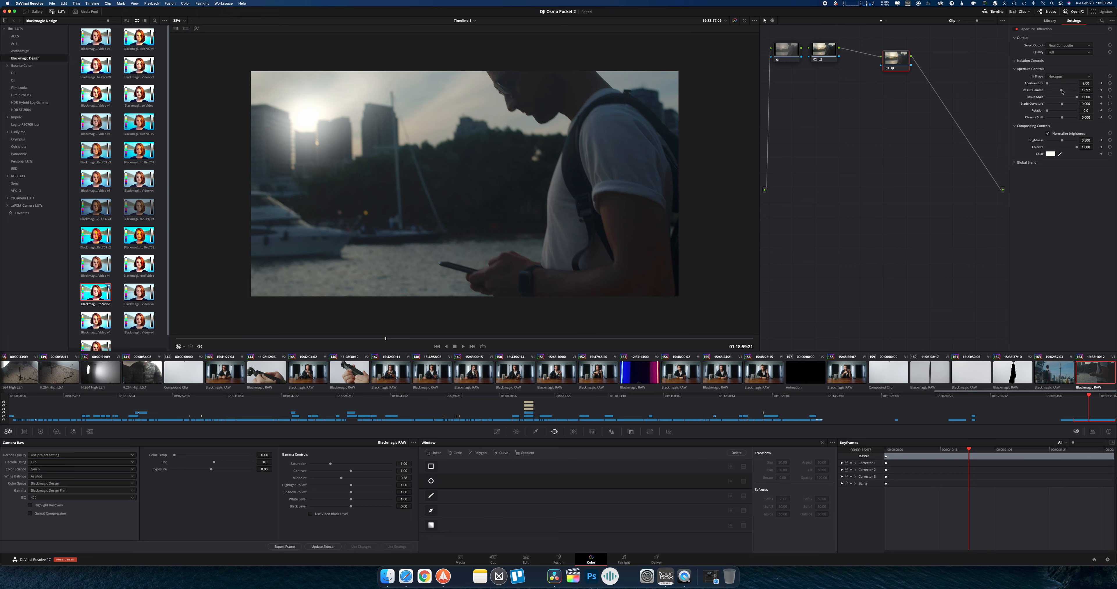
drag(1063, 91, 1073, 90)
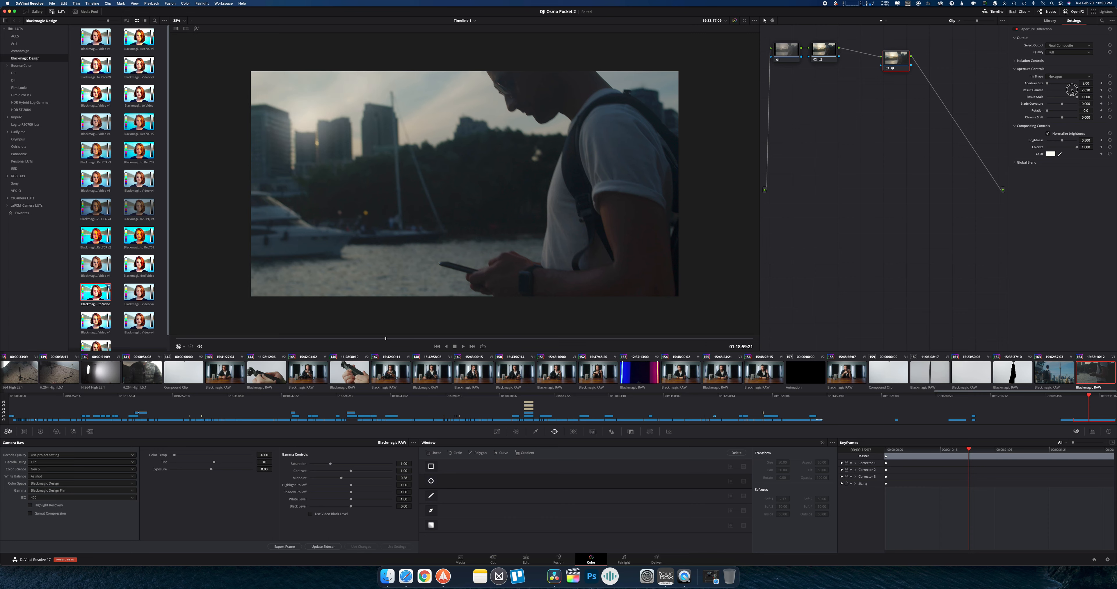
drag(401, 340, 384, 322)
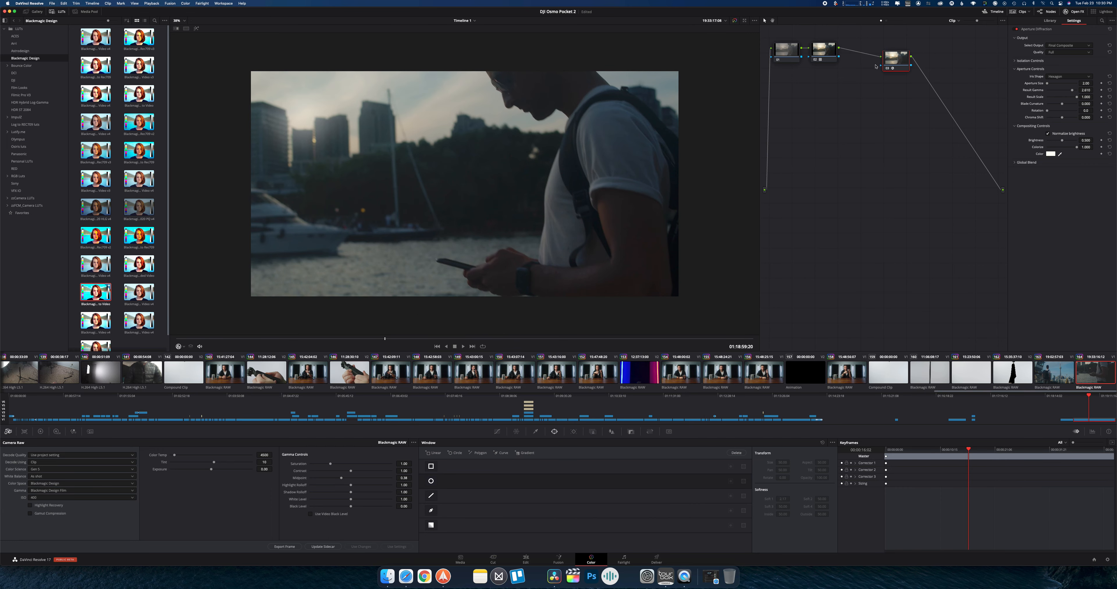
Step: Toggle the third node off and on repeatedly to compare the adjusted white diffraction with the original image
click(889, 68)
click(889, 68)
click(889, 68)
click(889, 69)
click(889, 68)
click(889, 68)
Step: Reset the third node's grade and apply the Glow effect from Resolve FX Light to that node
right_click(897, 65)
click(908, 67)
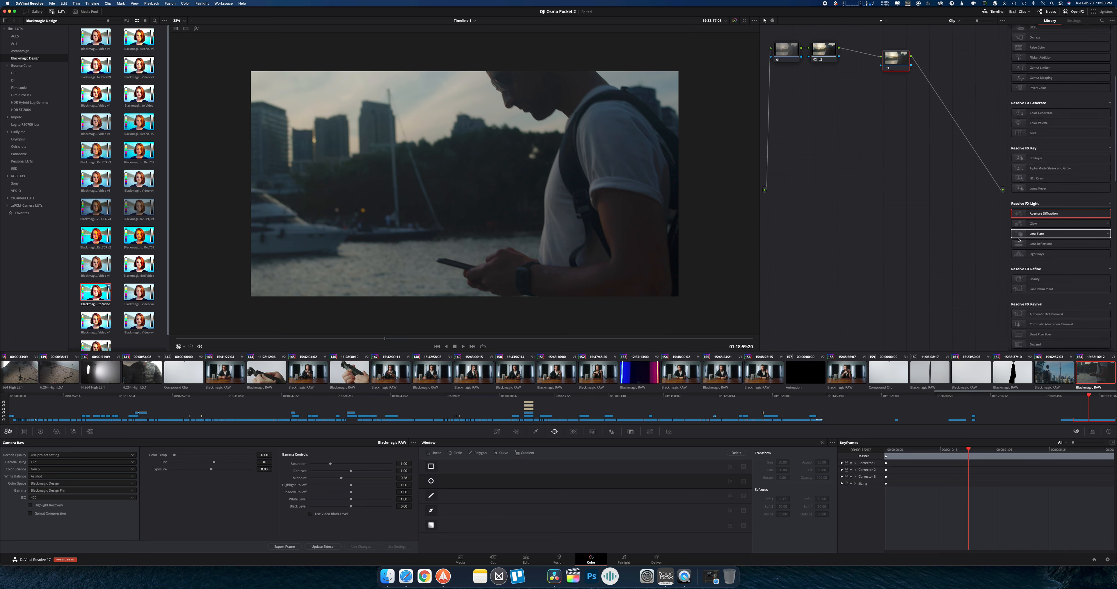
scroll(1044, 216, down, 1)
drag(1044, 221, 900, 62)
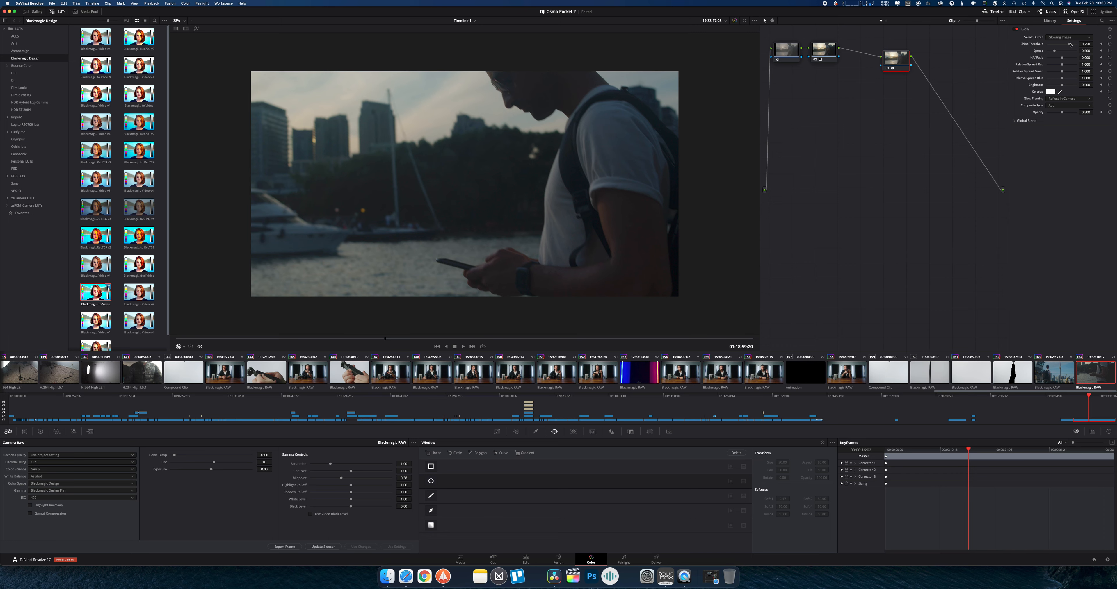
Step: Try Glow Shine Threshold values from about 0.54 upward, fine-tuning it to about 0.95 on the sunset at 01:19:07:09
drag(1069, 44, 1063, 43)
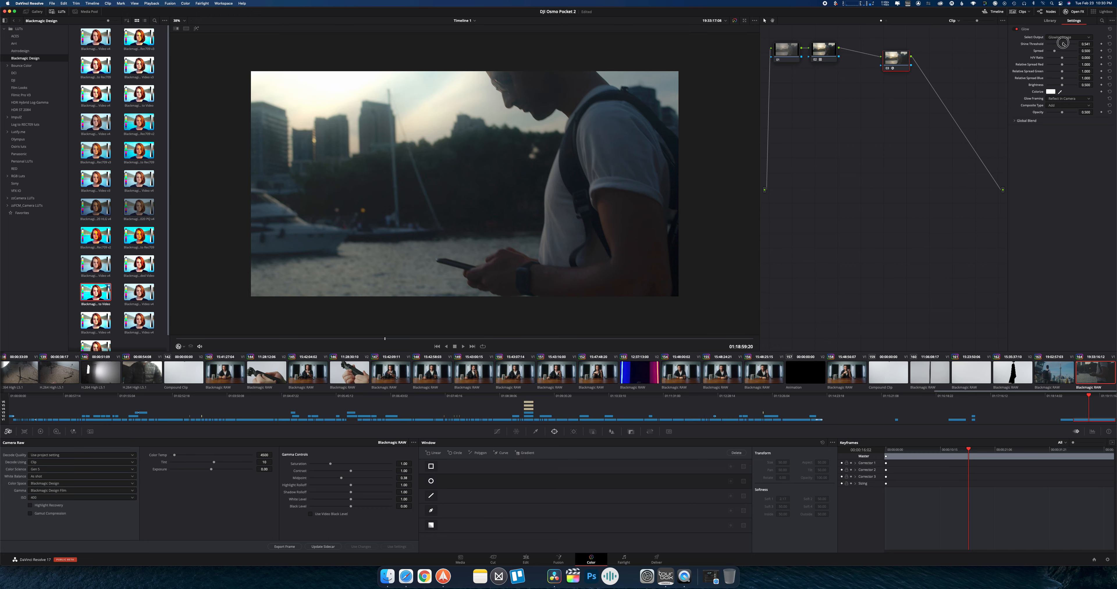
drag(361, 338, 497, 337)
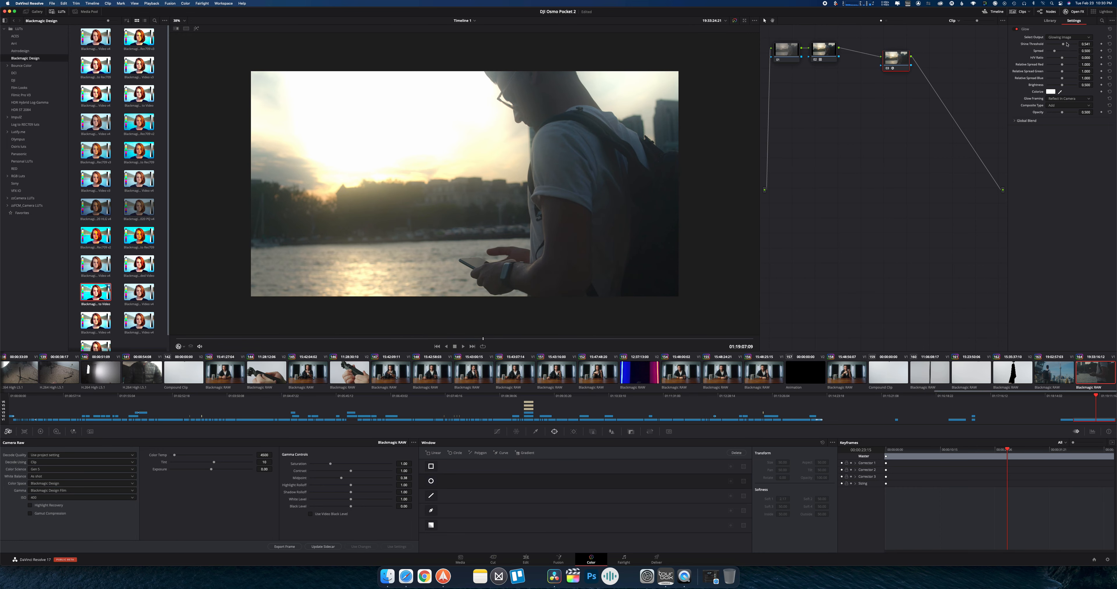
drag(1067, 44, 1076, 43)
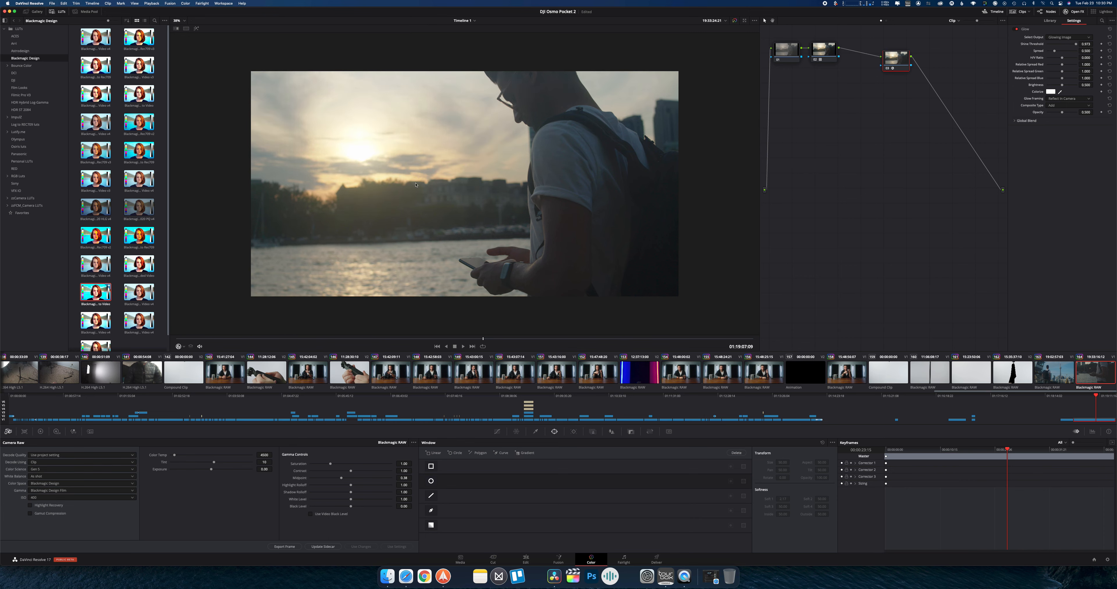
drag(1076, 44, 1075, 44)
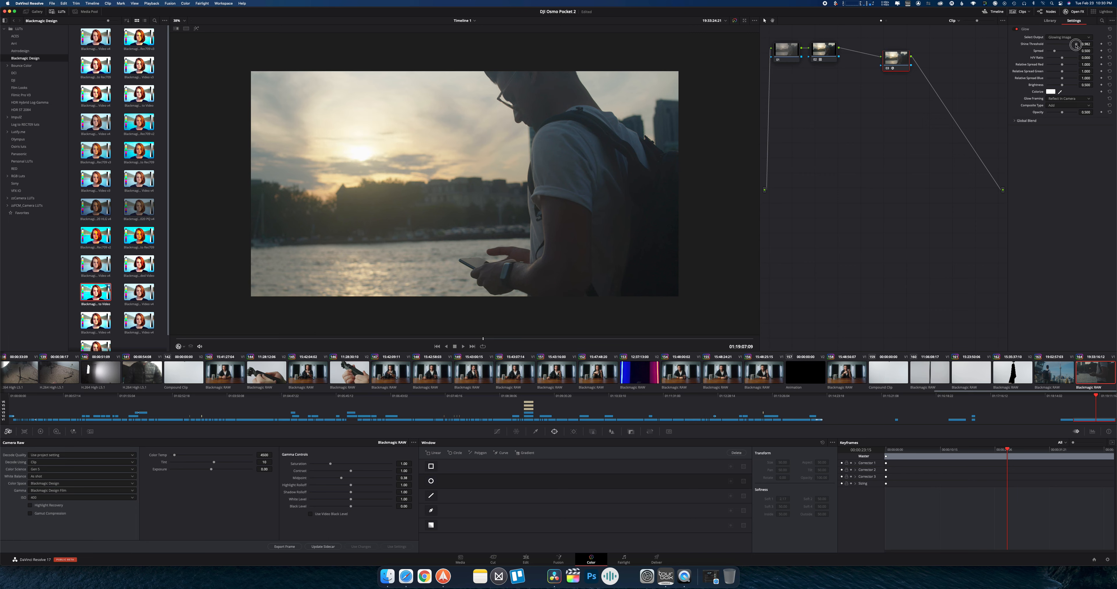
Step: At 01:18:50:07, lower the Glow's Shine Threshold to about 0.09 and its Spread to about 0.29
click(261, 338)
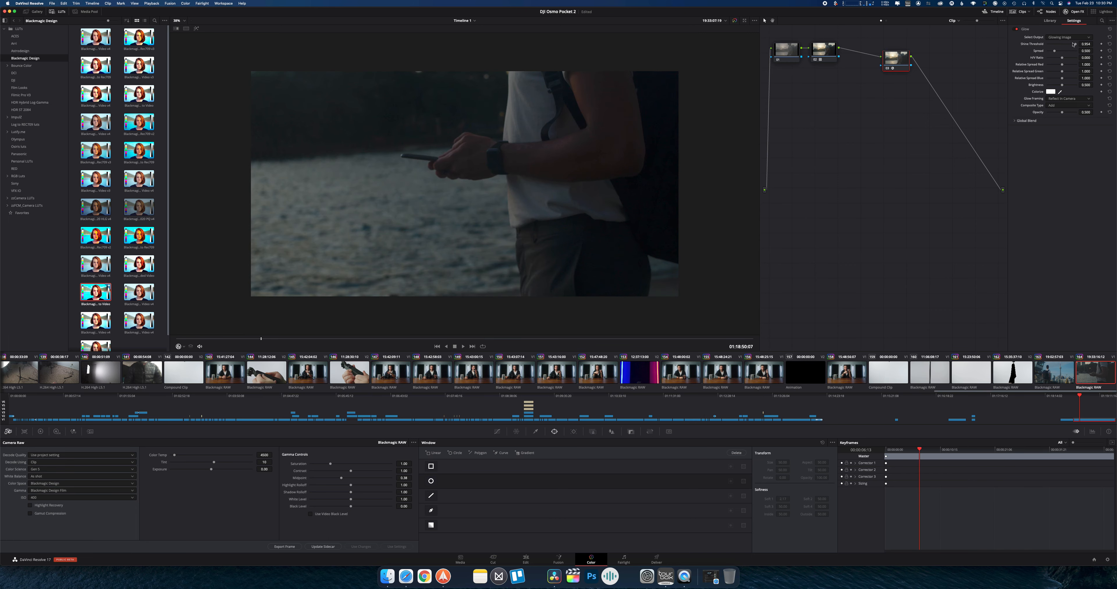
drag(1076, 44, 1050, 42)
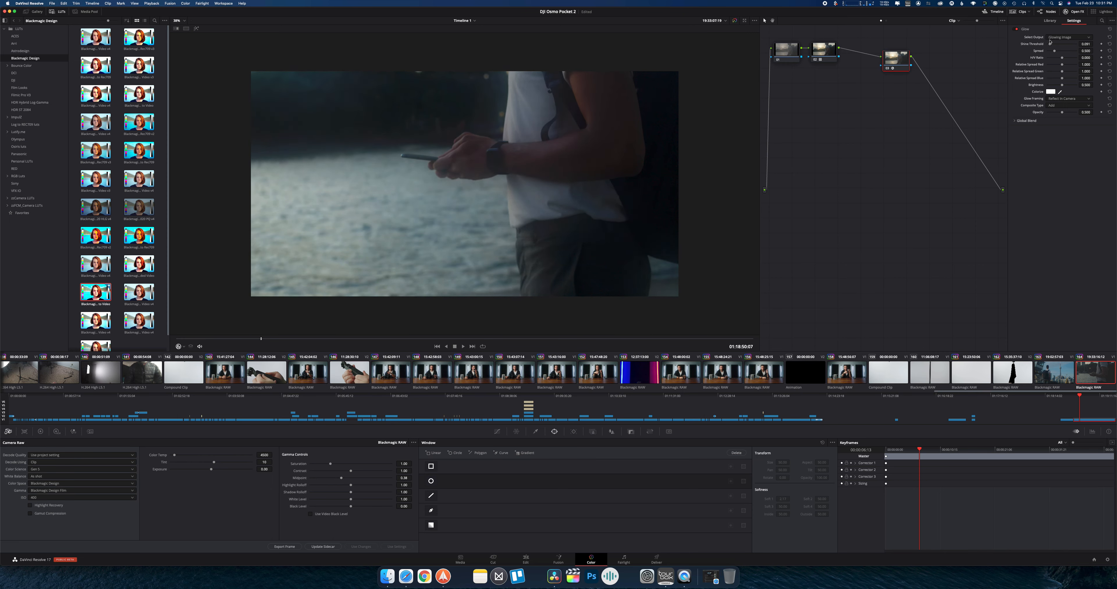
drag(1057, 51, 1052, 51)
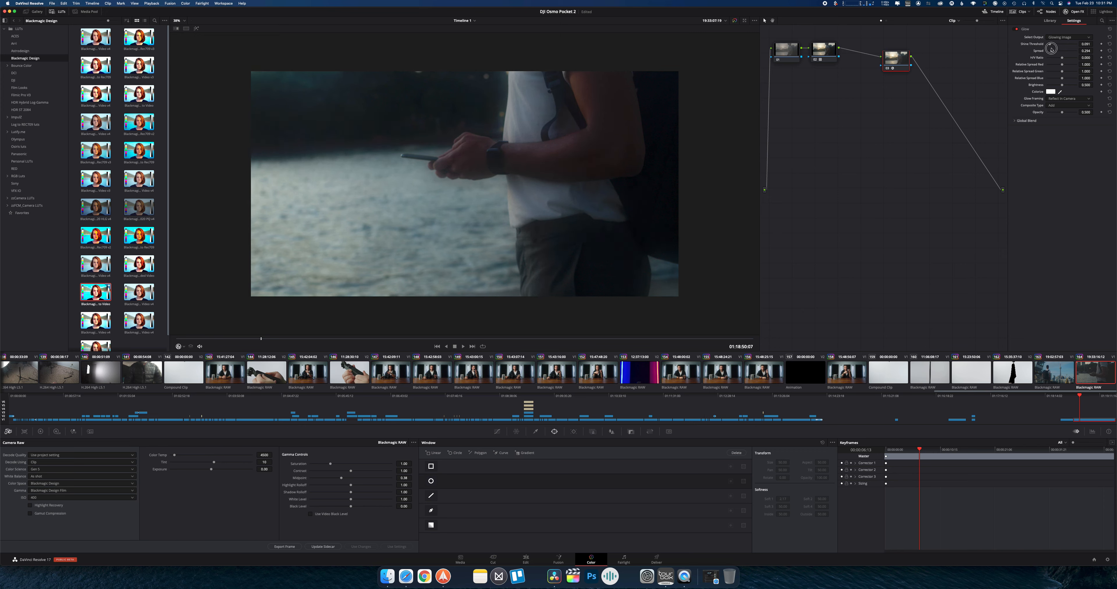
Step: Move the playhead to the sun at 01:19:04:08 and raise the Glow's Shine Threshold to about 0.95
drag(279, 333, 444, 326)
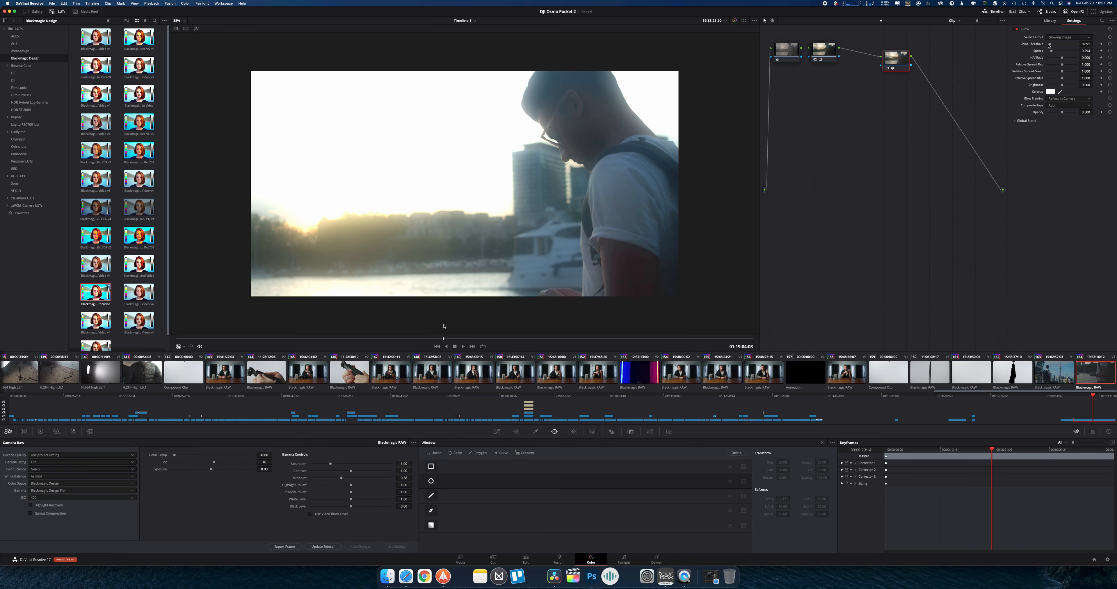
drag(1049, 44, 1074, 43)
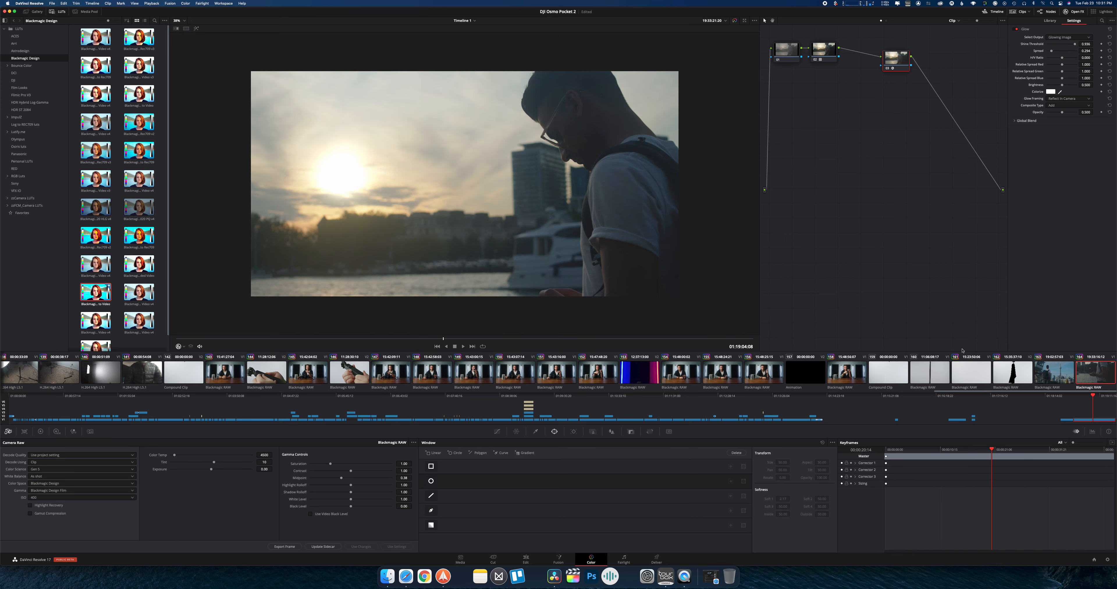
Step: Apply Glow to the third node of the skyline clip and set its Shine Threshold to about 0.39
click(1049, 373)
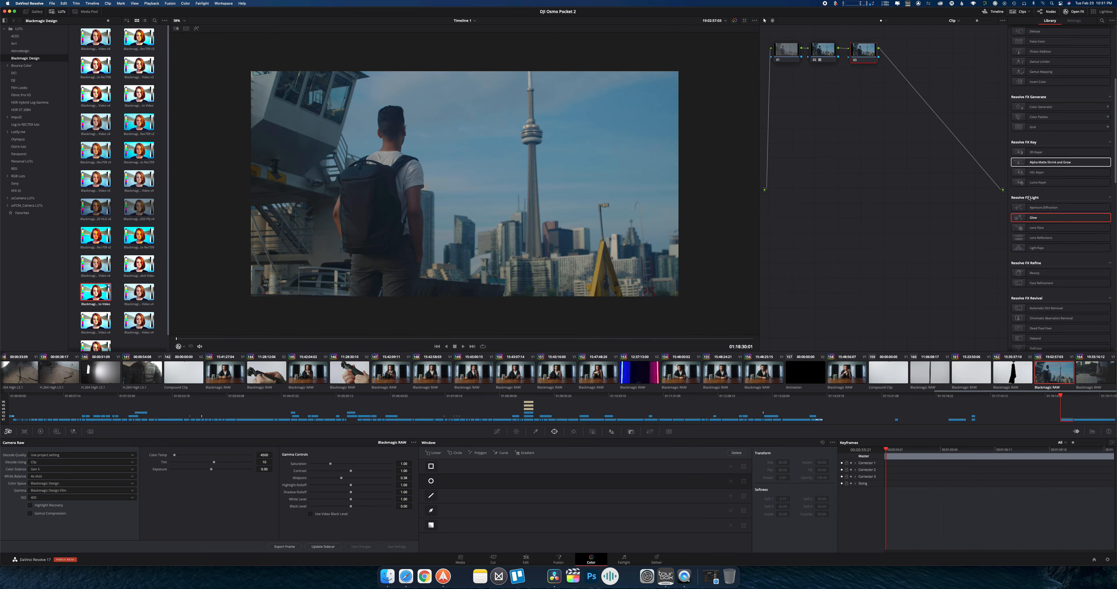
drag(1033, 218, 865, 48)
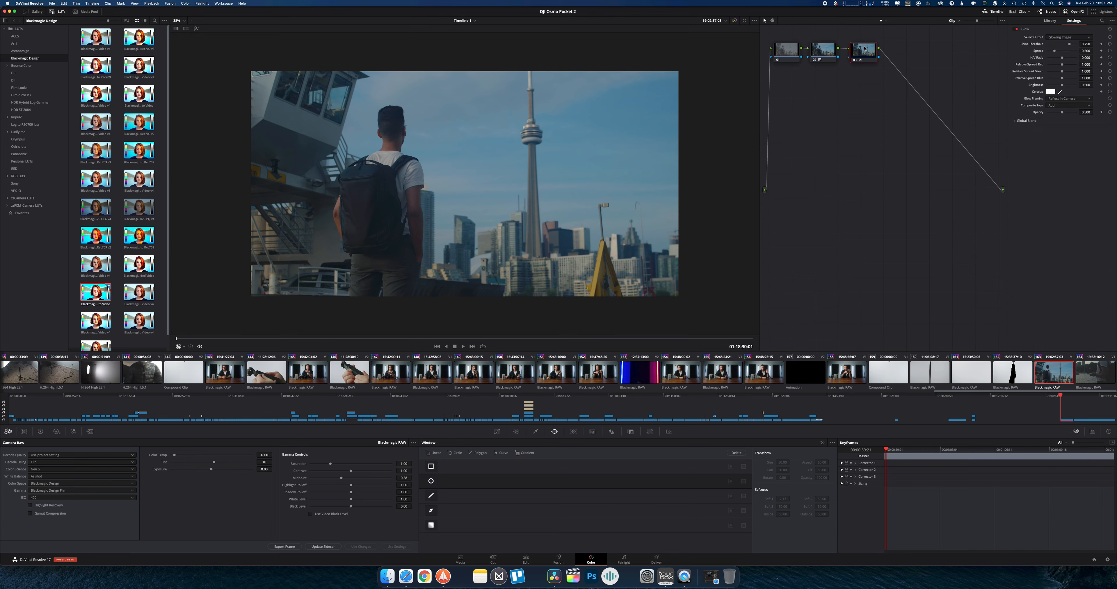
drag(1070, 46, 1059, 41)
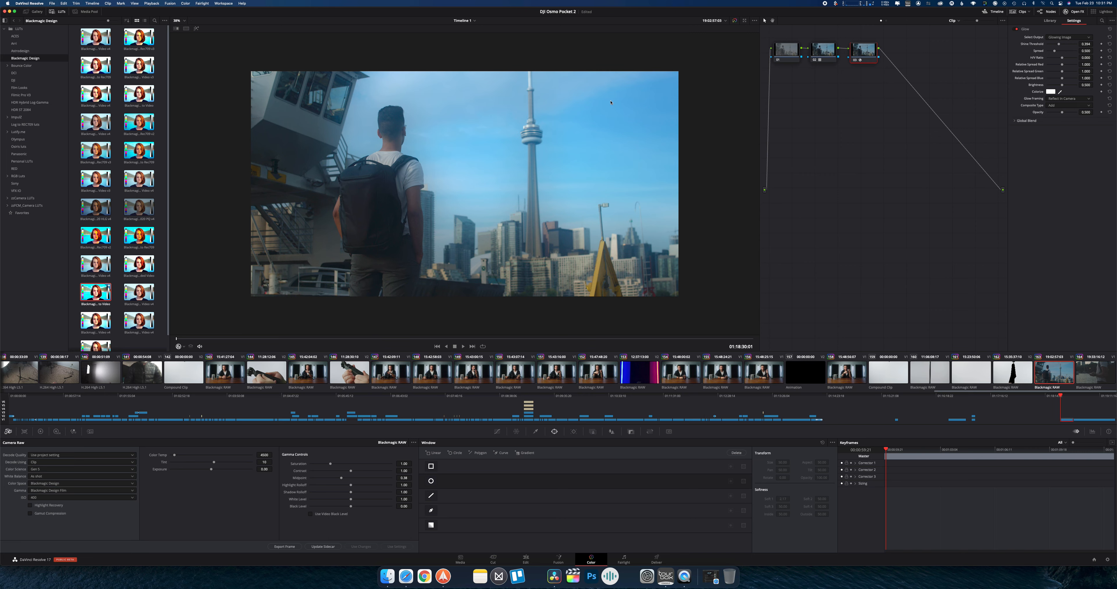
Step: Compare the skyline clip with Glow off and on, and check the effect at 01:18:40:18 and 01:18:33:04
click(855, 60)
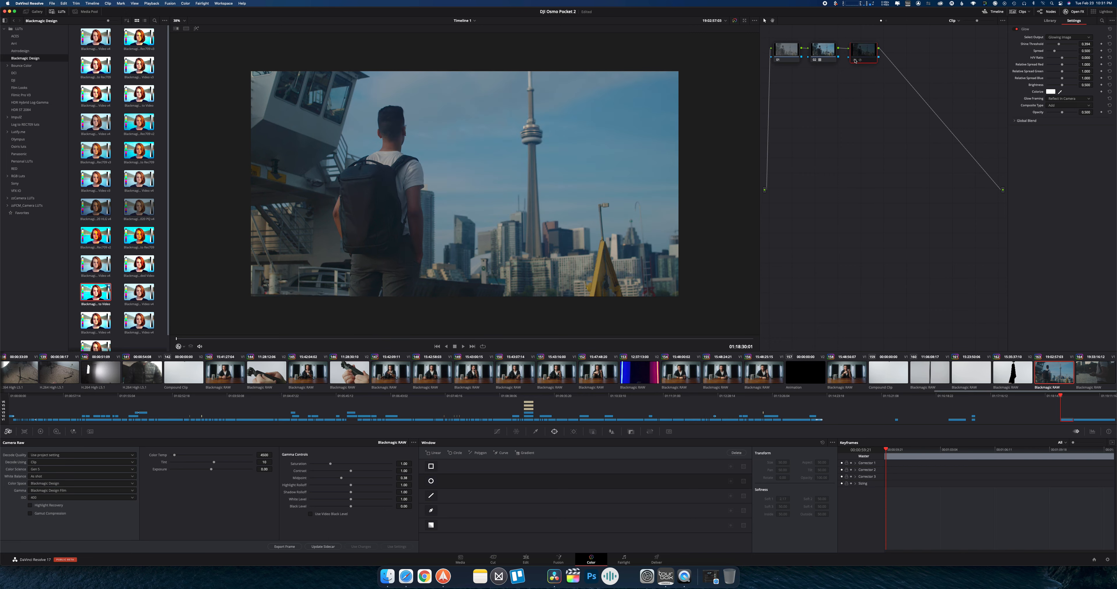
click(855, 60)
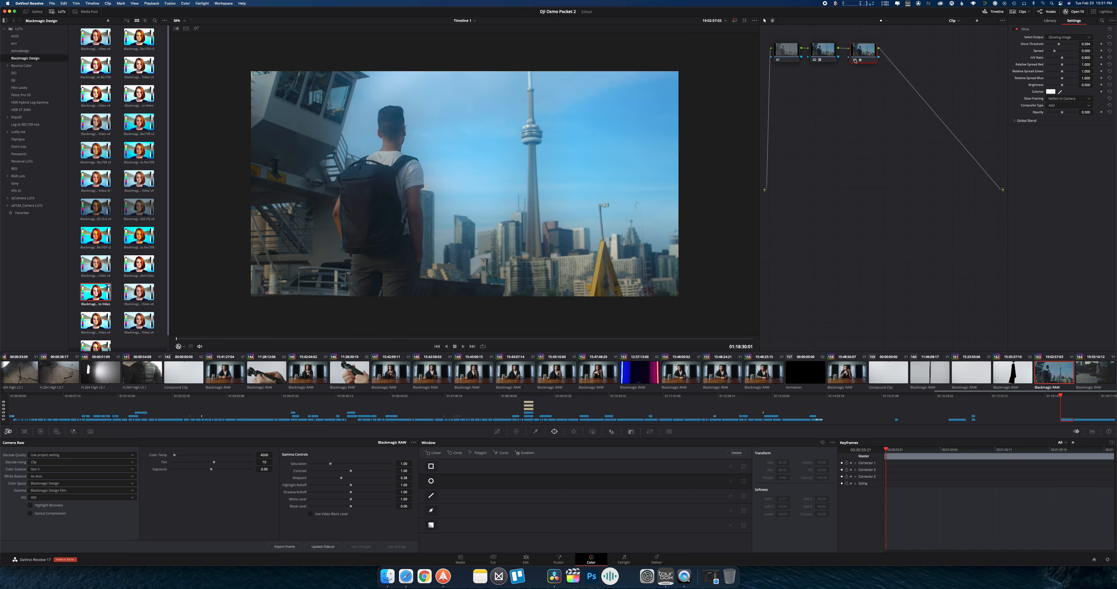
drag(290, 340, 627, 317)
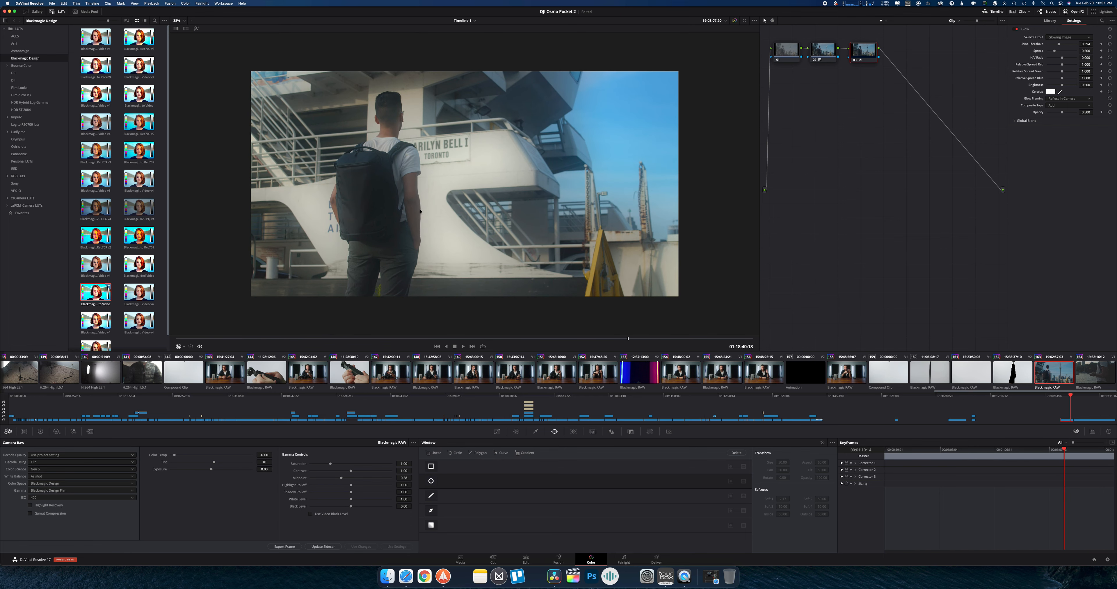
drag(486, 340, 494, 269)
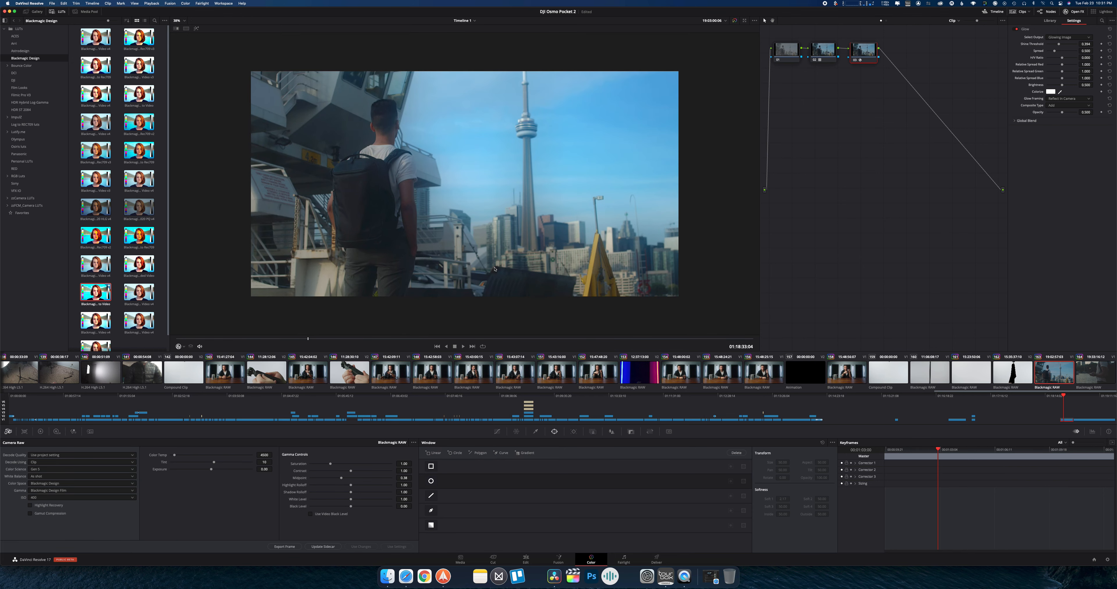
Step: Reset the skyline clip's third node and apply Lens Reflections to it
right_click(874, 47)
click(892, 52)
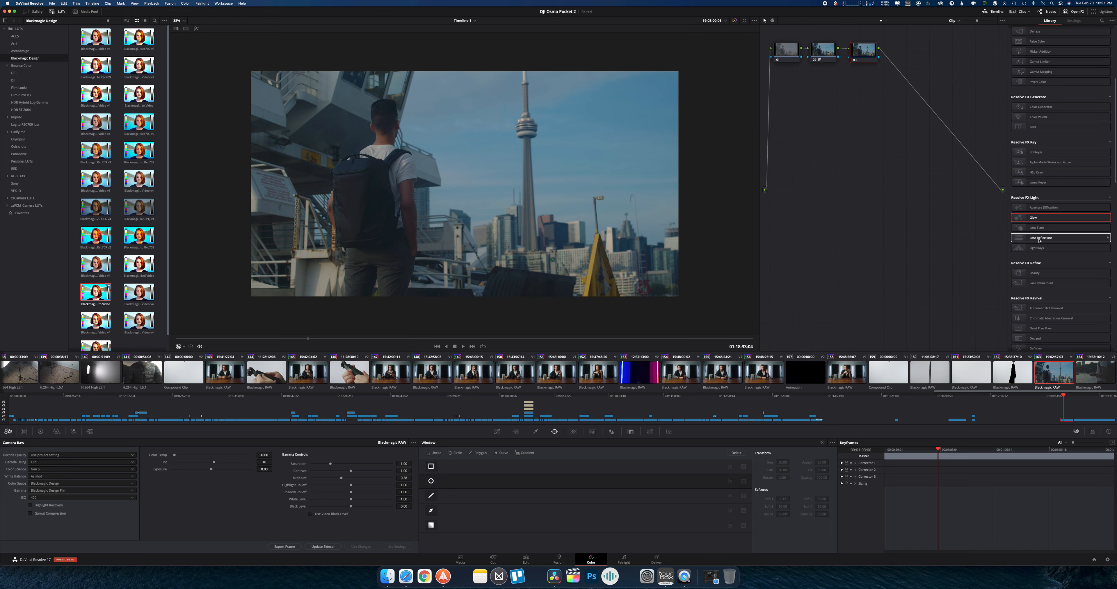
drag(1040, 240, 862, 57)
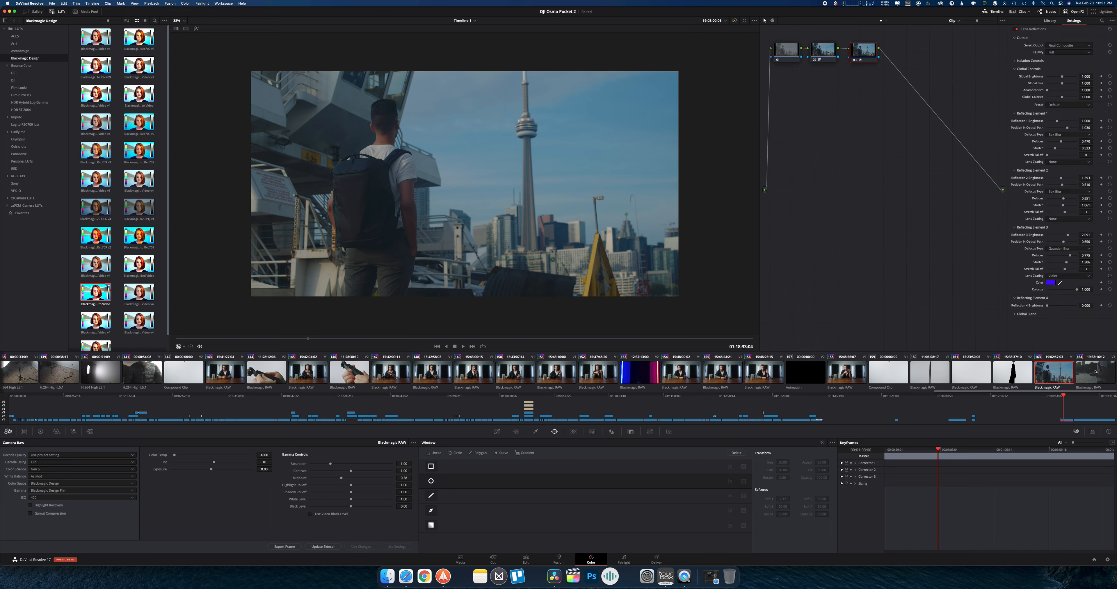
Step: On the sunset clip, reset the third node, apply Lens Reflections to it and move the playhead to 01:19:04:23
click(1093, 379)
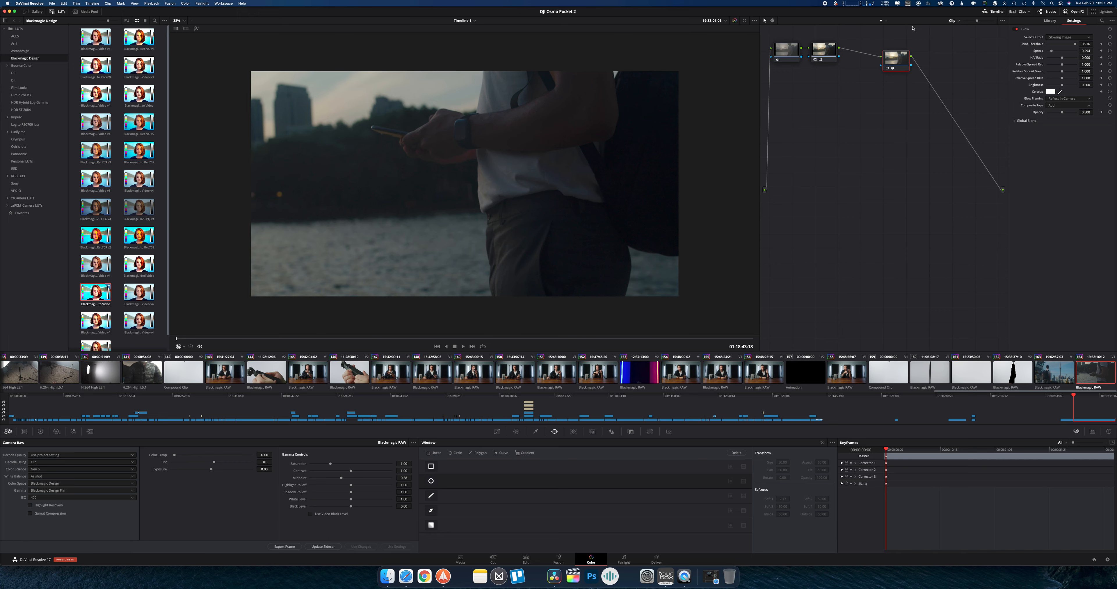
right_click(896, 57)
click(908, 62)
drag(1022, 243, 904, 65)
click(282, 338)
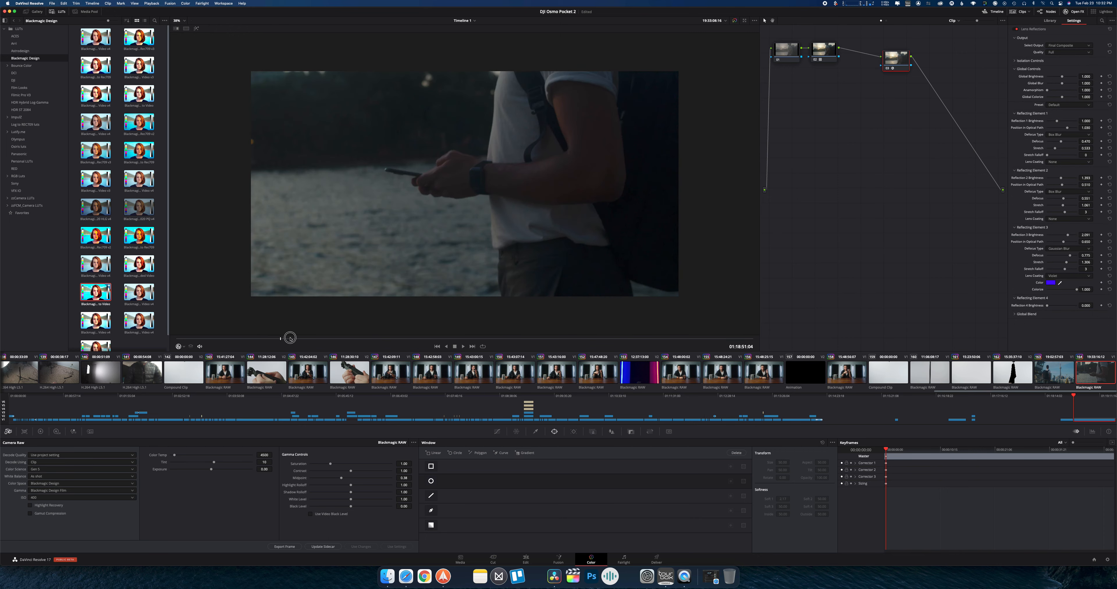
drag(290, 339, 452, 307)
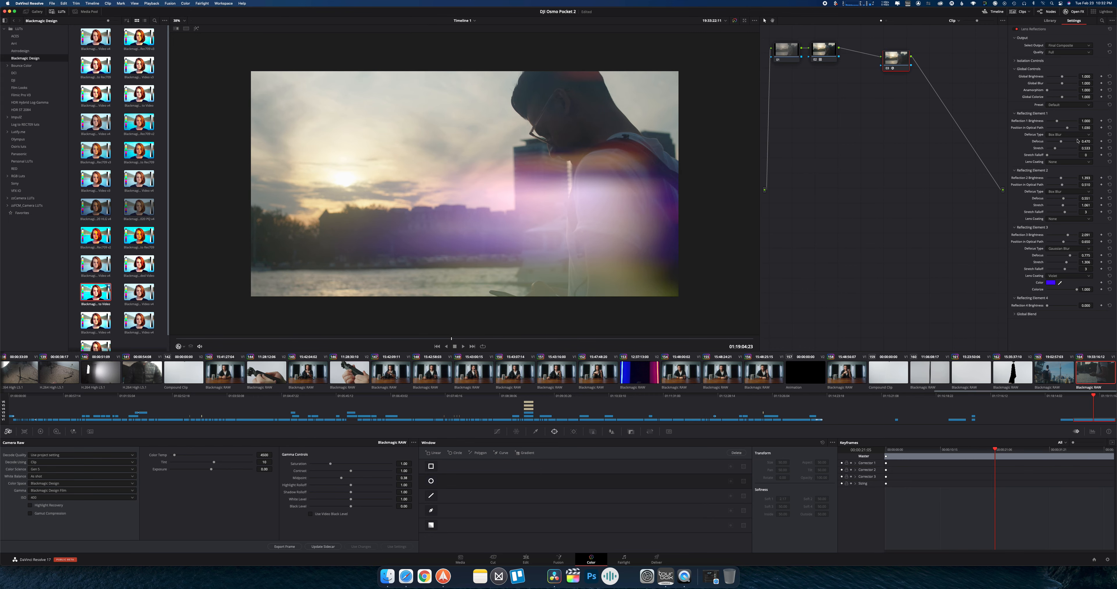
Step: Change the colour of Reflecting Element 3 in Lens Reflections to white, keeping its colorize amount at 1.000
click(1050, 282)
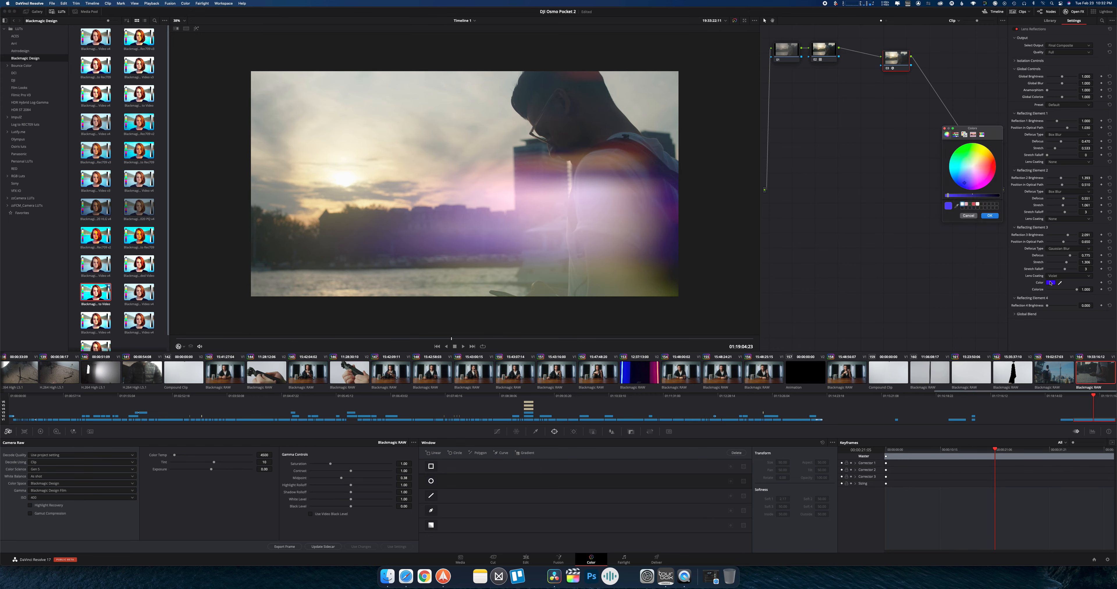
click(963, 204)
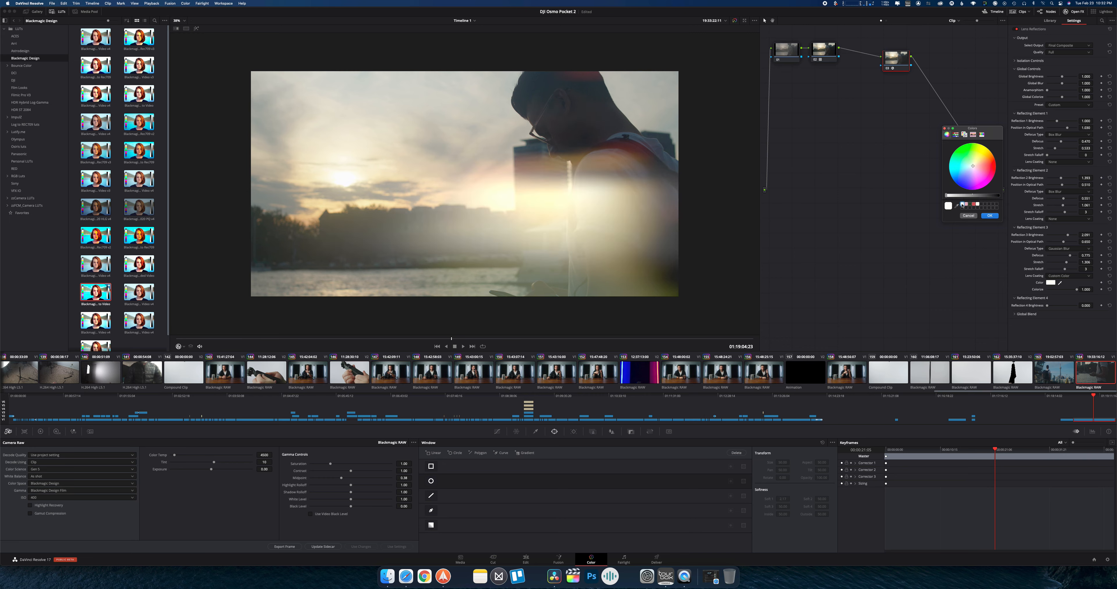
click(989, 218)
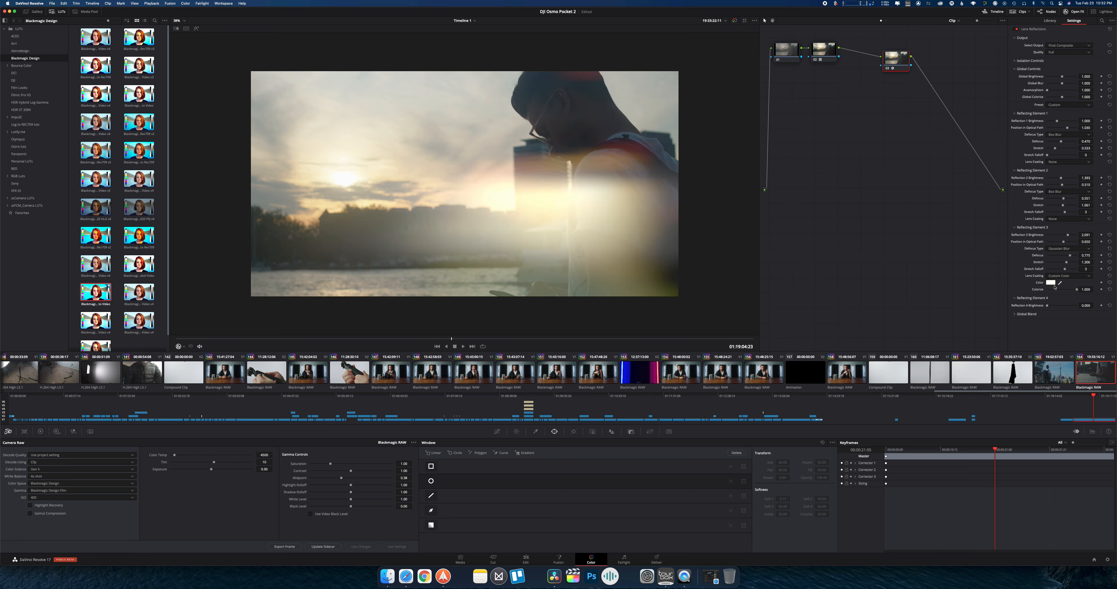
mouse_move(1077, 291)
mouse_down()
mouse_move(1051, 289)
mouse_move(1083, 287)
mouse_up()
Step: Raise Anamorphism to its maximum, set Global Brightness to about 0.4 and Global Blur to about 1.7, and review the clip up to 01:19:10:01
drag(1048, 90, 1077, 90)
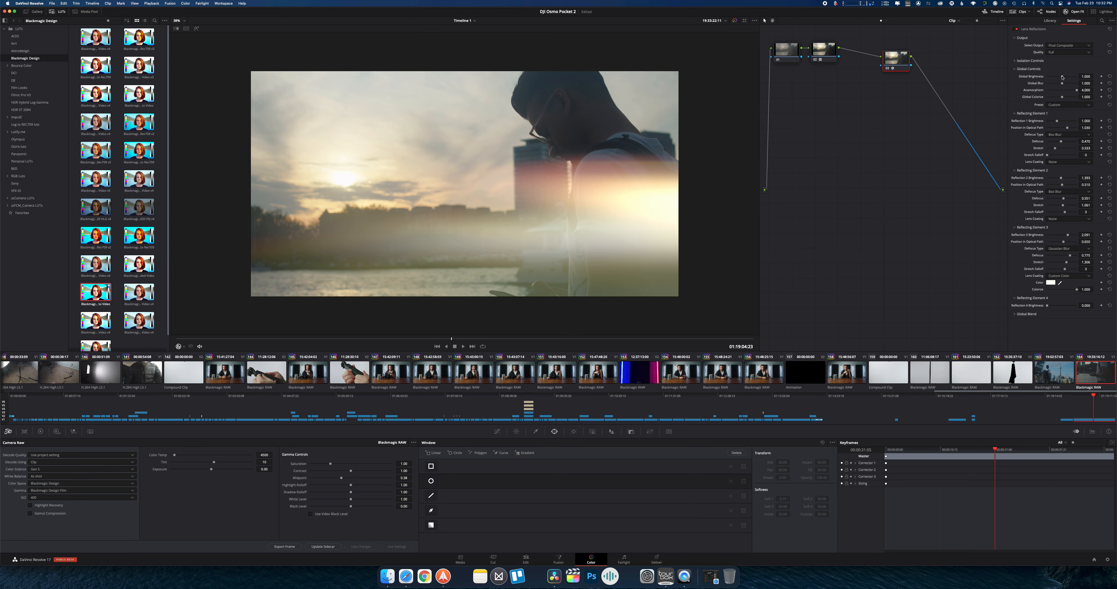
mouse_move(1062, 77)
mouse_down()
mouse_move(1051, 75)
mouse_move(1070, 82)
mouse_move(1042, 82)
mouse_move(1069, 82)
mouse_up()
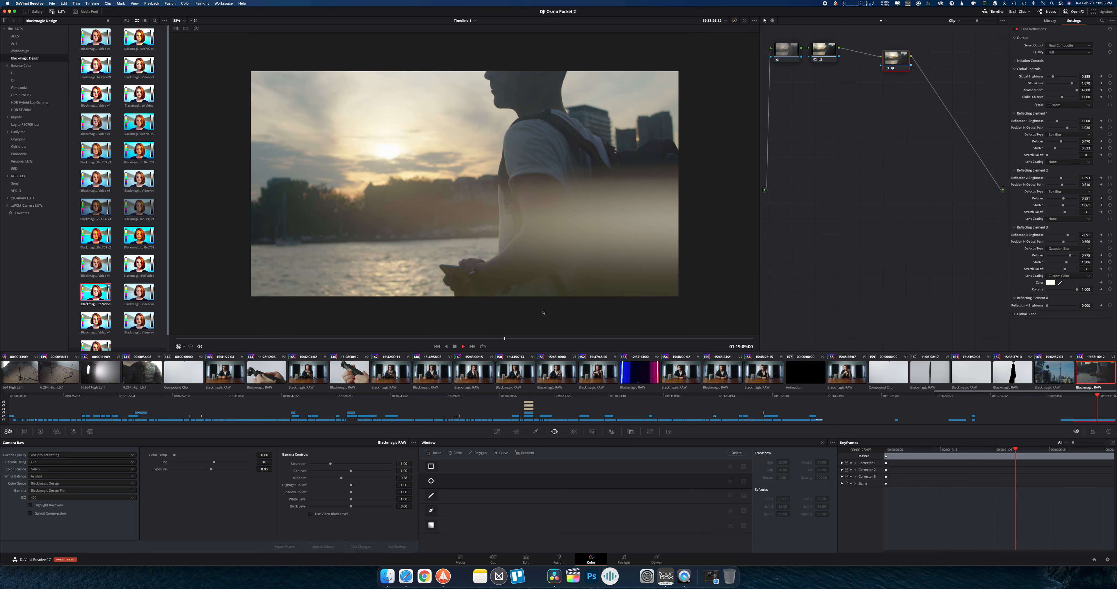
key(space)
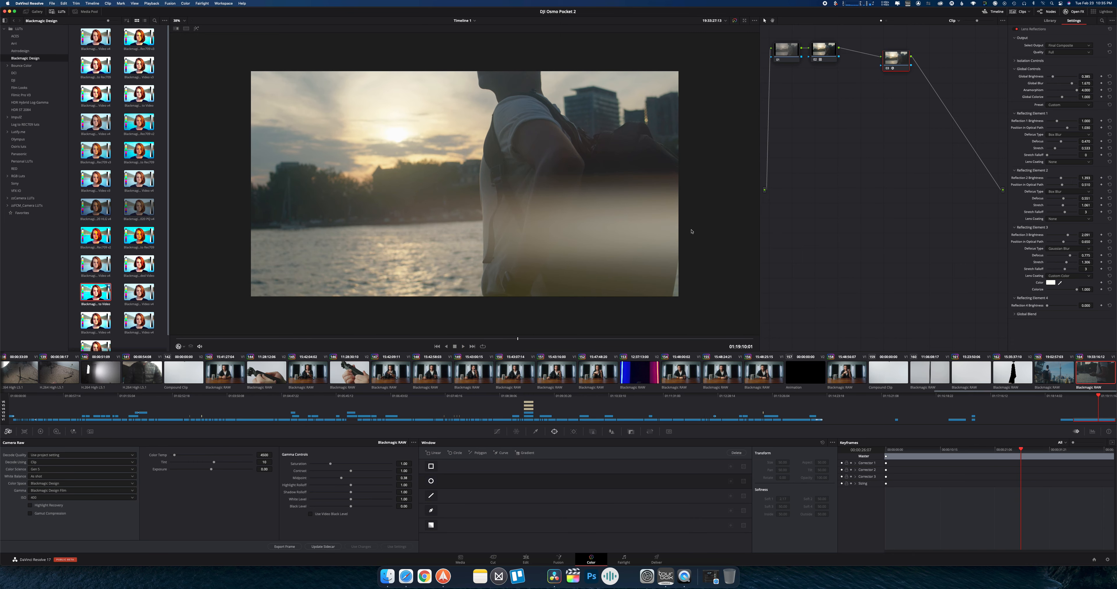
drag(497, 341, 440, 323)
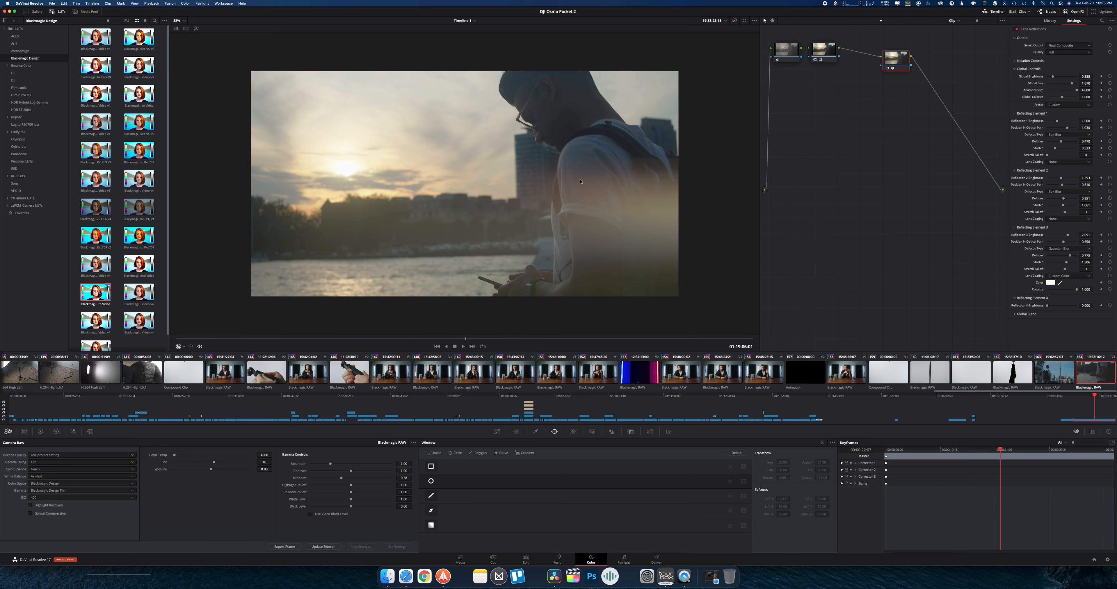
Step: Replace Lens Reflections on the sunset clip's third node with Light Rays, and raise the Source Threshold to confine the rays to the sun
right_click(903, 55)
click(913, 59)
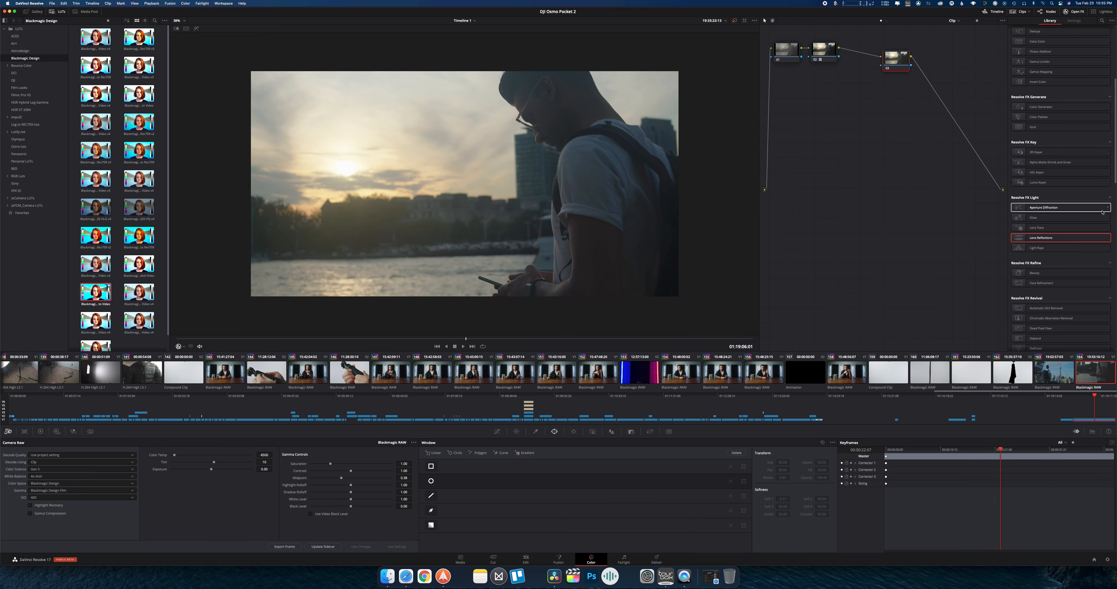
drag(1041, 248, 902, 66)
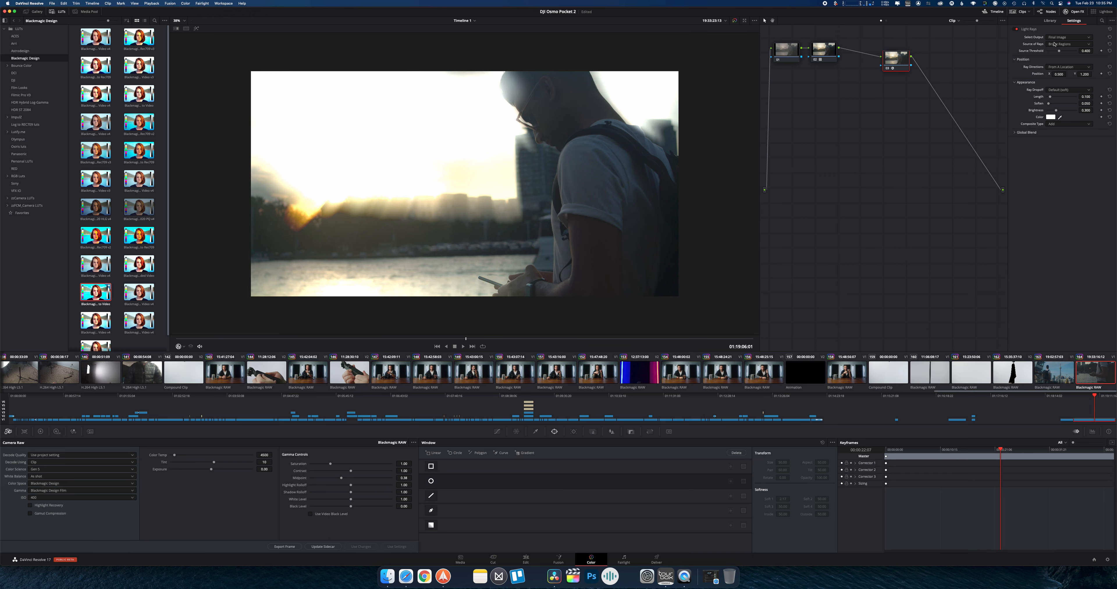
drag(1060, 52, 1066, 52)
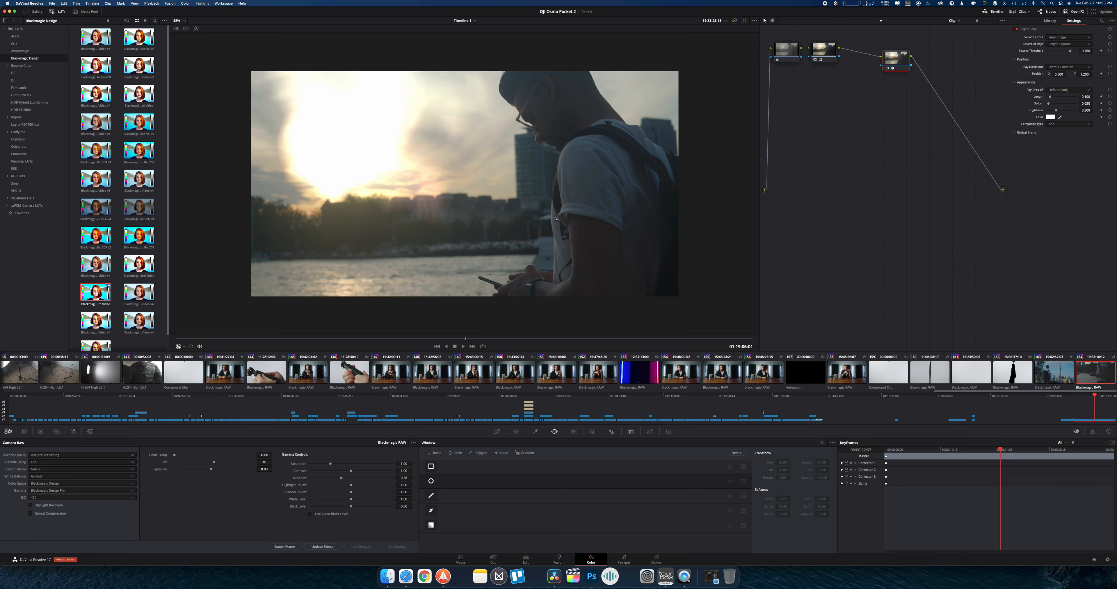
Step: Apply Light Rays to the skyline clip's third node and raise the Source Threshold to about 0.47
click(1050, 383)
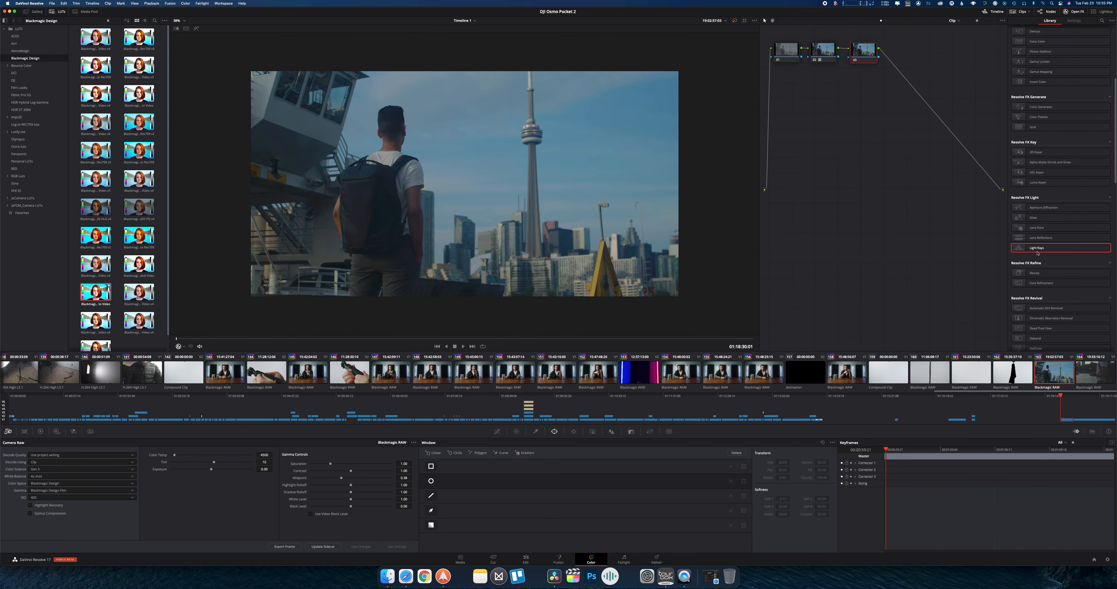
drag(1038, 253, 868, 54)
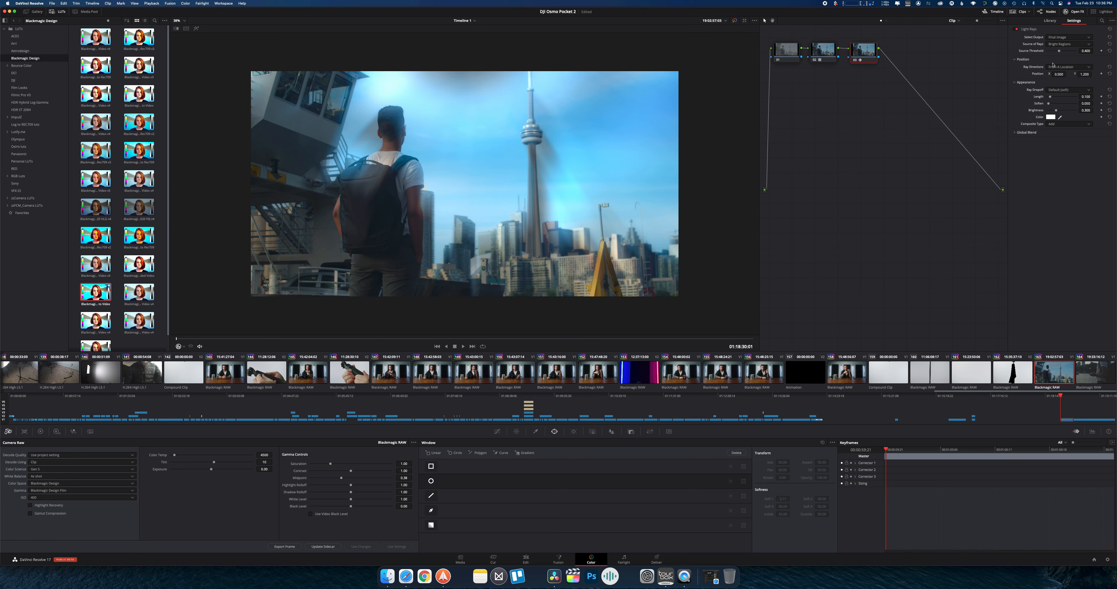
drag(1059, 51, 1061, 51)
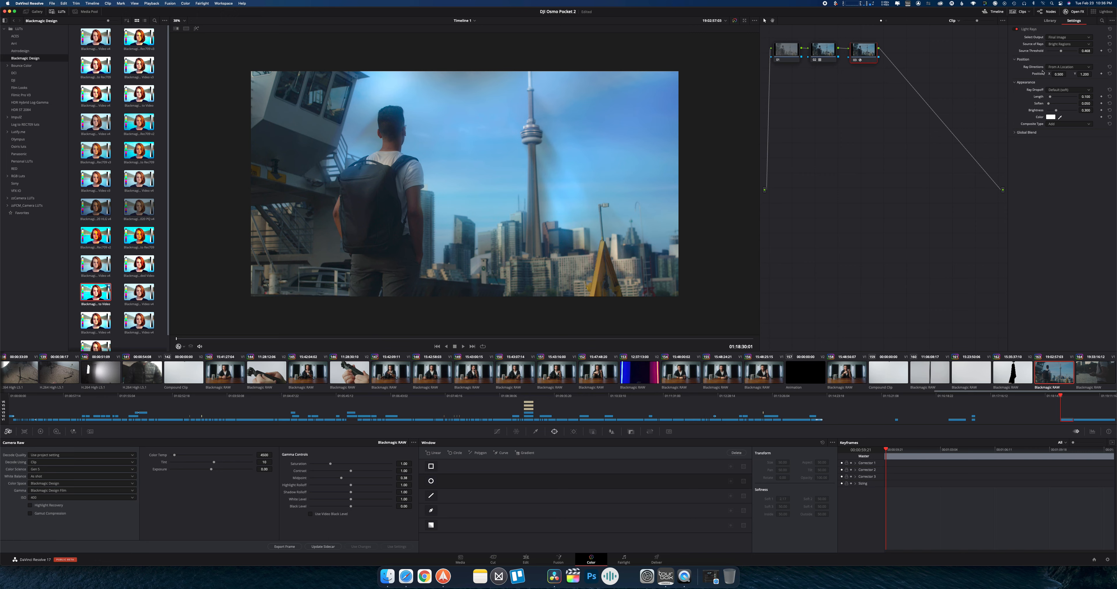
Step: Set the Light Rays direction to At An Angle and adjust the angle so the rays streak across the sky
click(1055, 69)
click(1055, 74)
drag(1058, 75, 1058, 71)
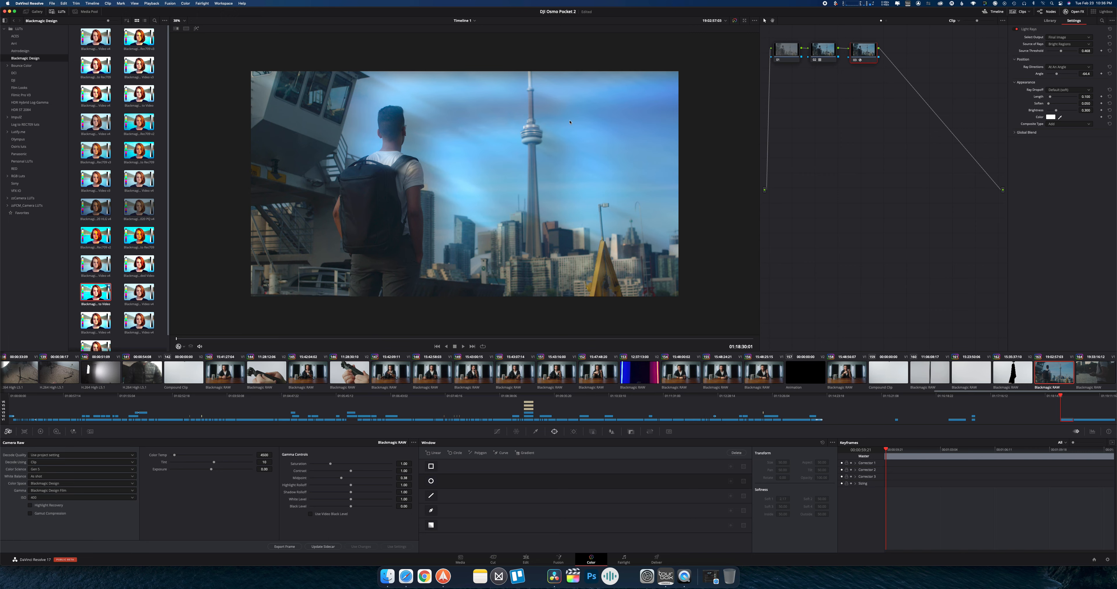
Step: Reset the skyline clip's third node and apply Tilt-Shift Blur to it
right_click(863, 49)
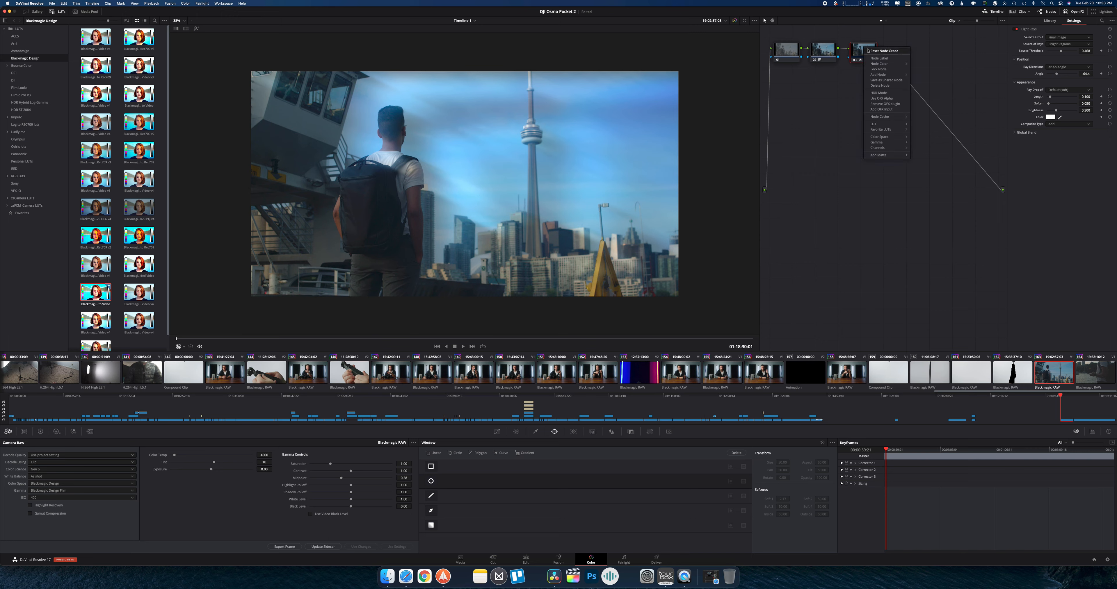
click(869, 52)
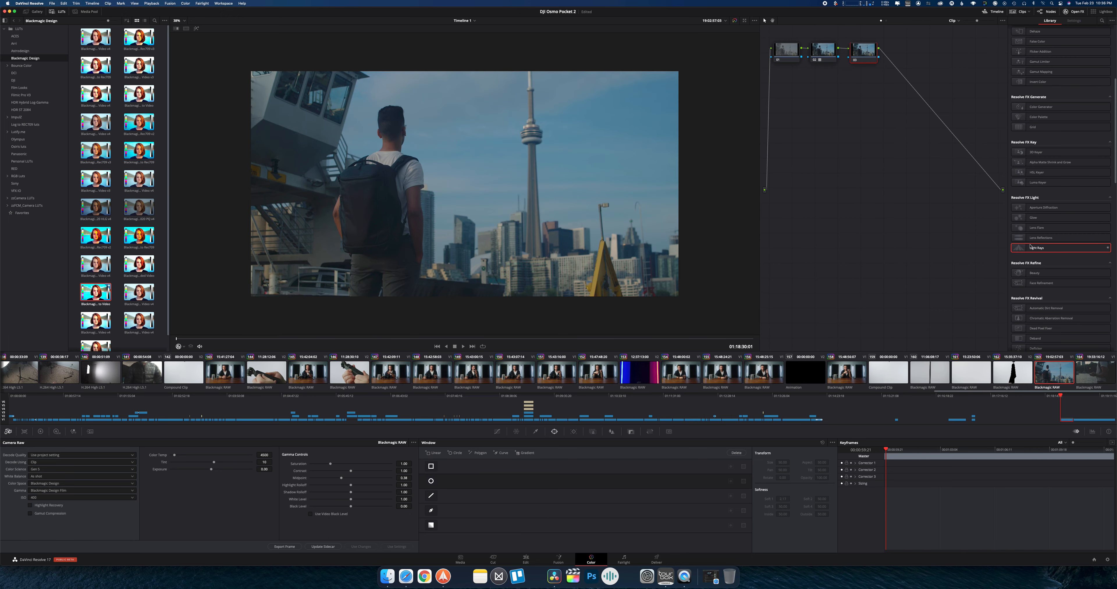
scroll(1046, 267, down, 5)
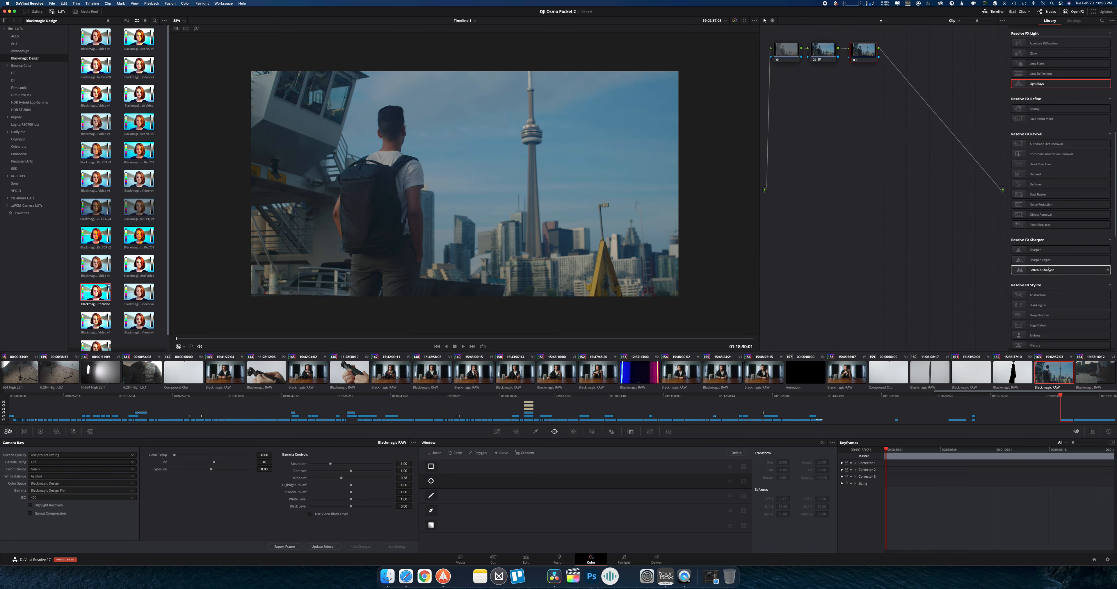
scroll(1050, 269, down, 3)
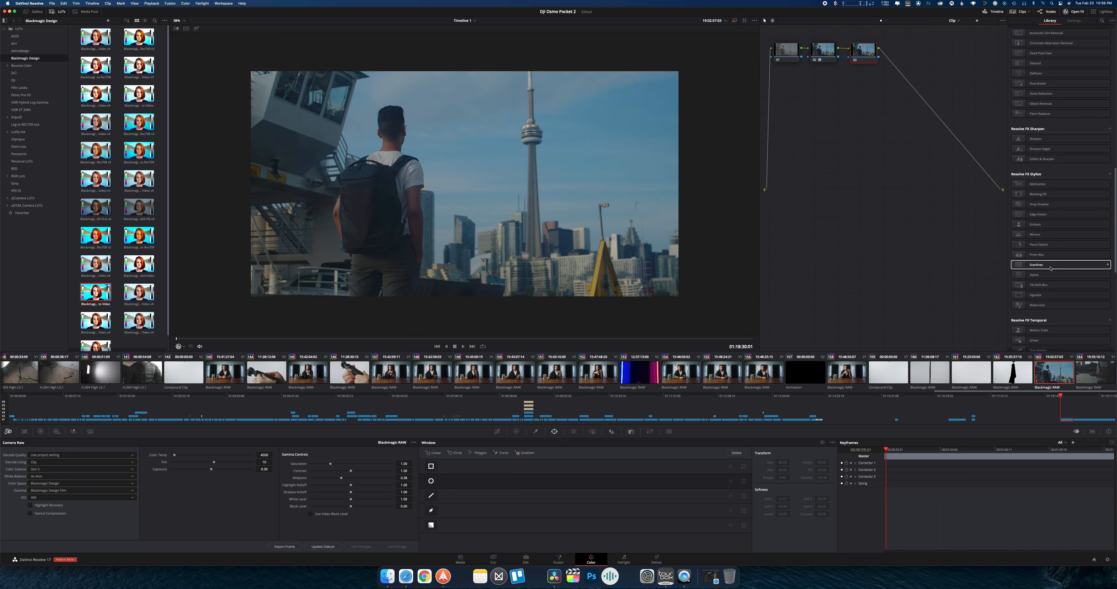
scroll(1051, 268, down, 4)
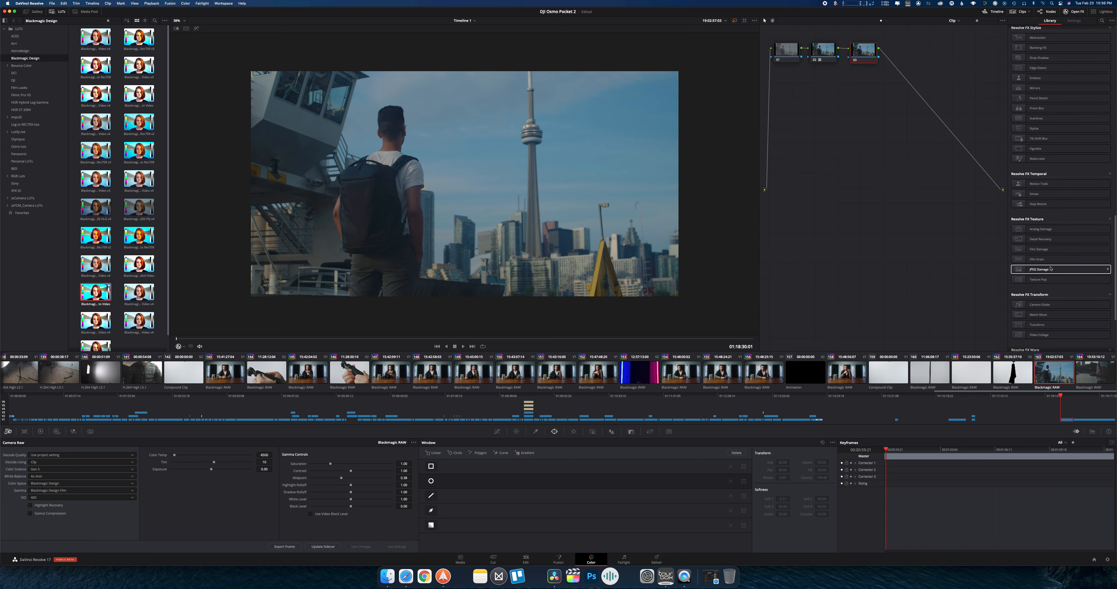
click(1038, 144)
drag(1039, 144, 865, 49)
Step: Try the Tilt-Shift Blur centre on the man's neck and between him and the tower, testing Blur Strength up to 10.00
drag(465, 184, 414, 144)
drag(407, 150, 403, 152)
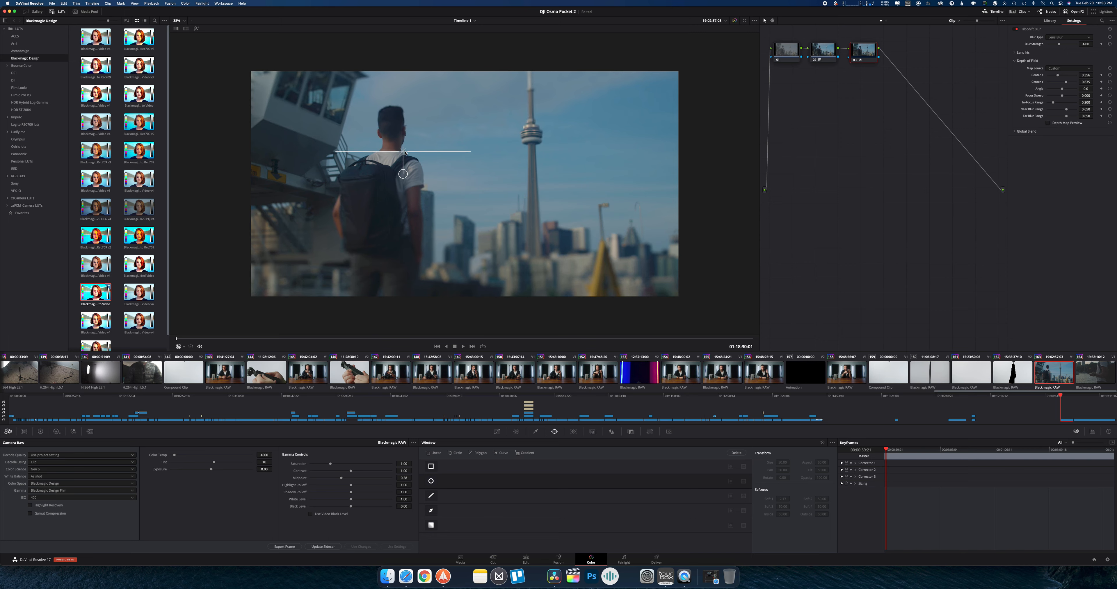
drag(1060, 43, 1077, 43)
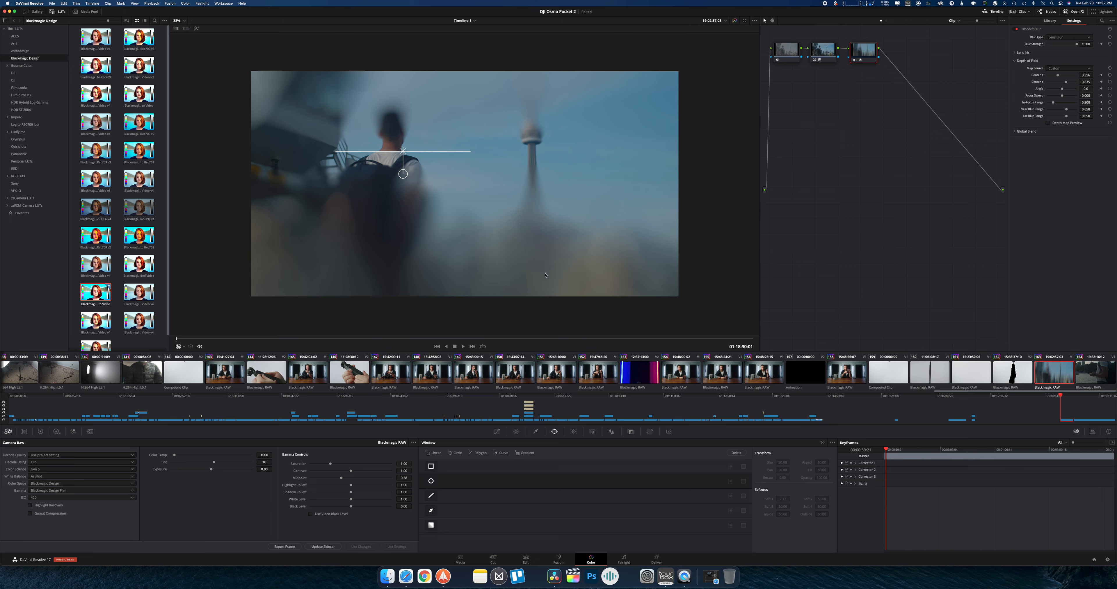
drag(403, 151, 458, 170)
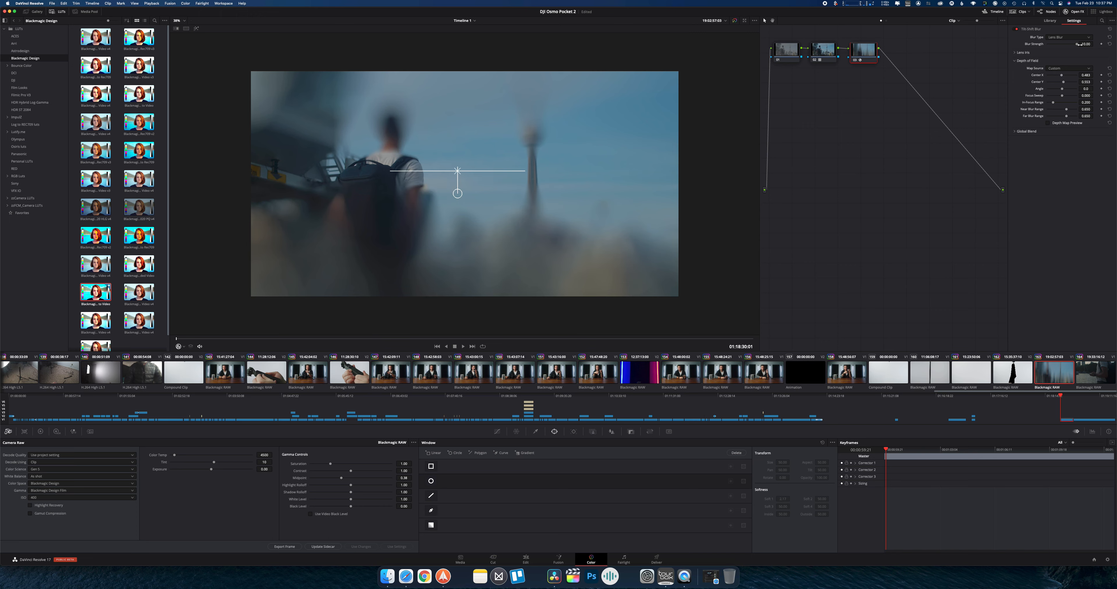
drag(1078, 44, 1065, 41)
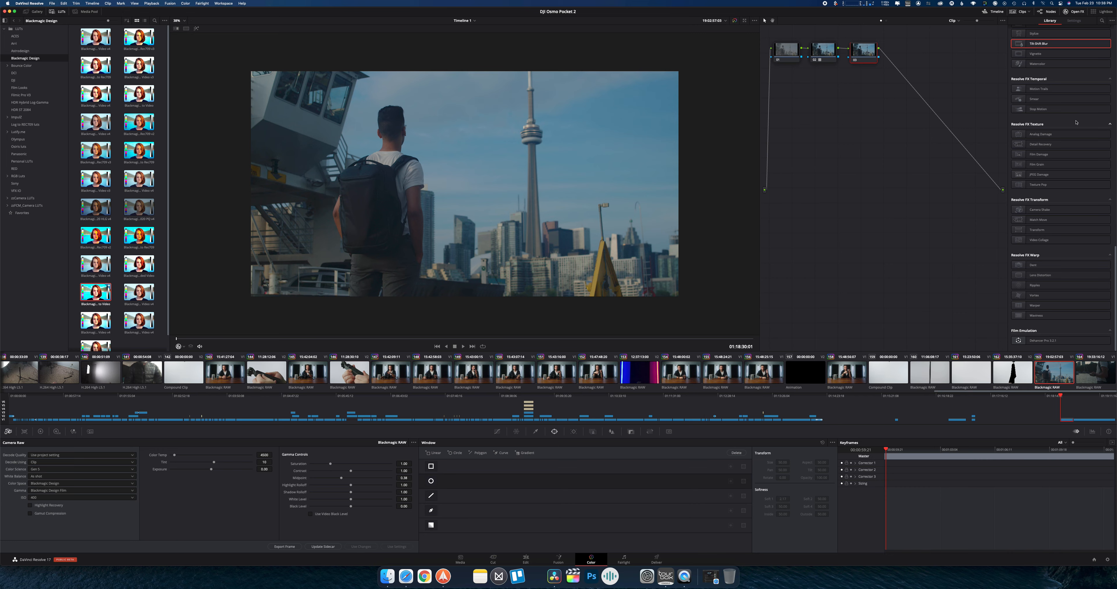
Step: Apply Analog Damage to the third nodes of the skyline and sunset clips, resetting the sunset clip's node first, and play the effect
drag(1050, 132, 863, 53)
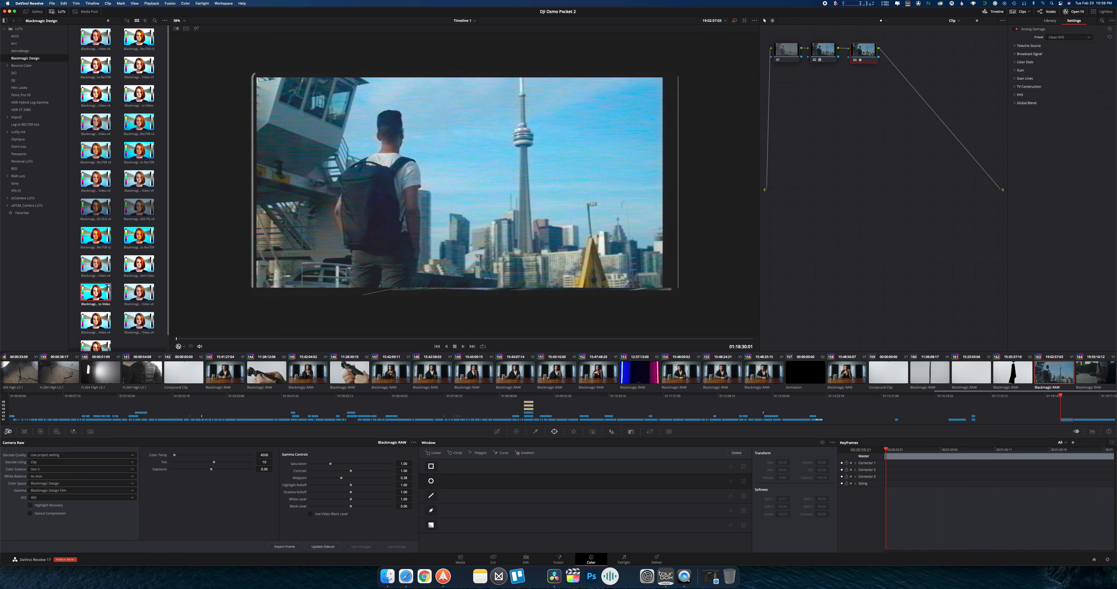
click(1094, 381)
right_click(901, 57)
click(900, 57)
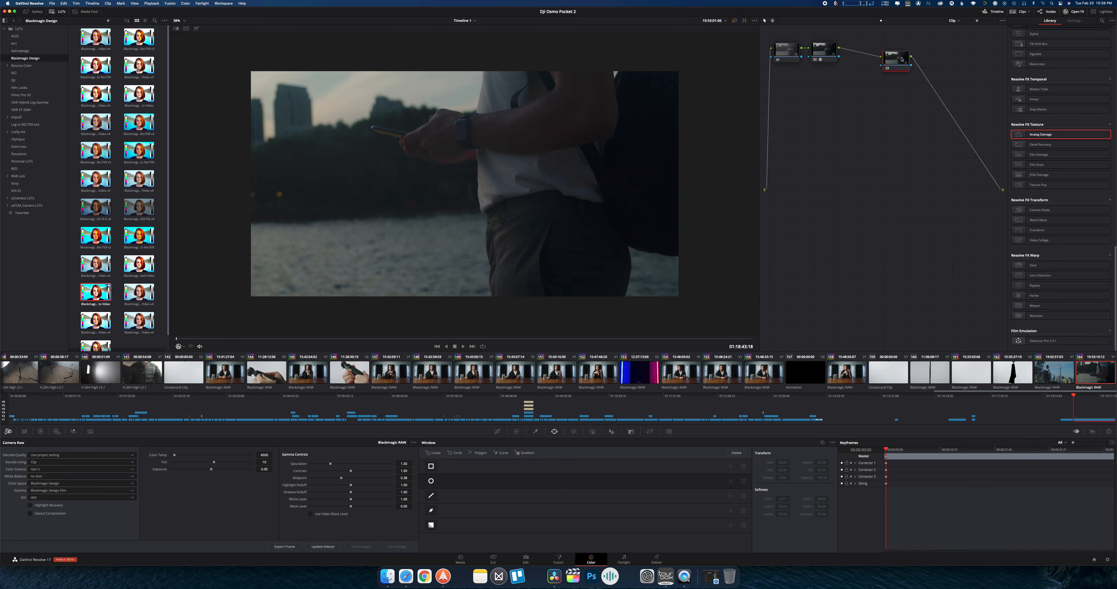
drag(1043, 134, 897, 58)
key(space)
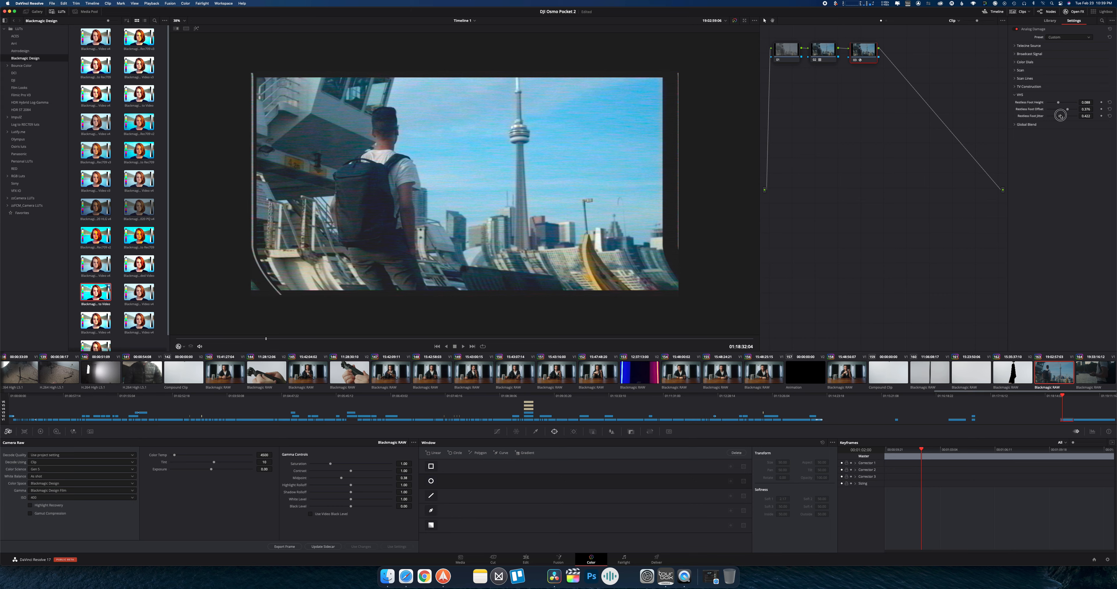
Step: Preview Analog Damage with the last VHS control at about 0.97, and reset the VHS settings to their defaults
drag(1061, 116, 1077, 116)
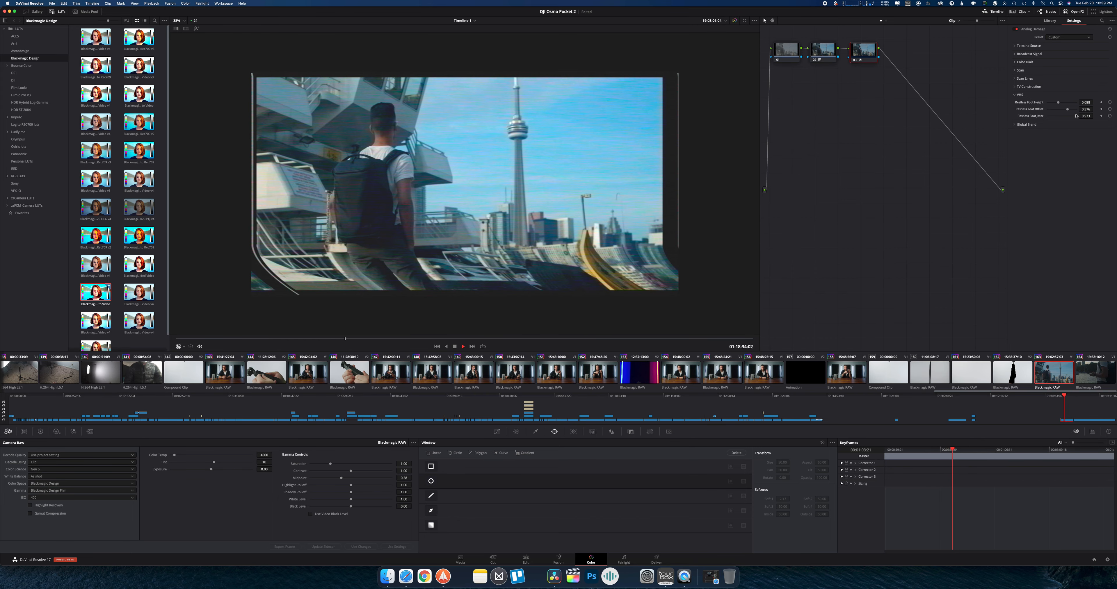
key(space)
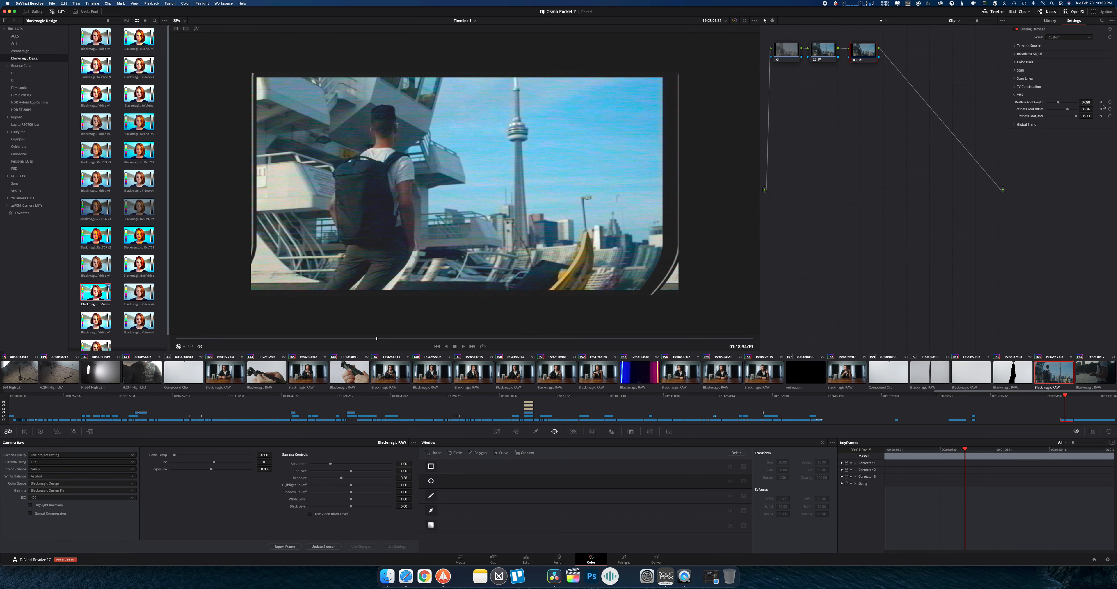
click(1110, 109)
click(1110, 116)
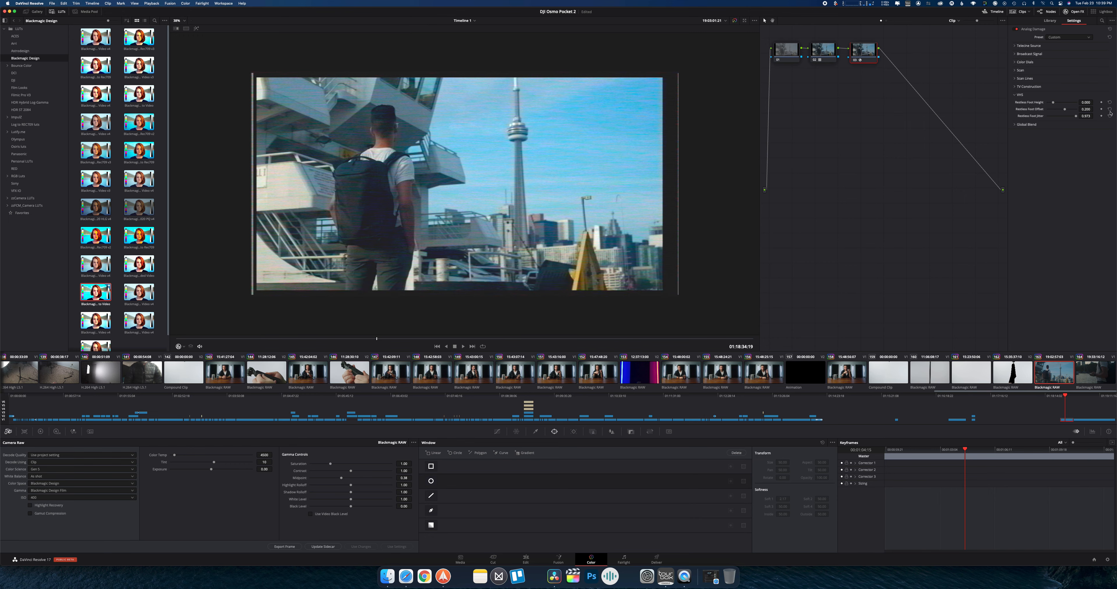
Step: Try different Global Blend amounts for Analog Damage on the skyline clip
click(1015, 95)
click(1016, 103)
mouse_move(1076, 112)
mouse_down()
mouse_move(1043, 112)
mouse_move(1090, 110)
mouse_move(1040, 108)
mouse_move(1088, 110)
mouse_up()
drag(1078, 112, 1107, 105)
click(1015, 102)
Step: Reset the skyline clip's third node to remove Analog Damage
right_click(861, 52)
click(875, 56)
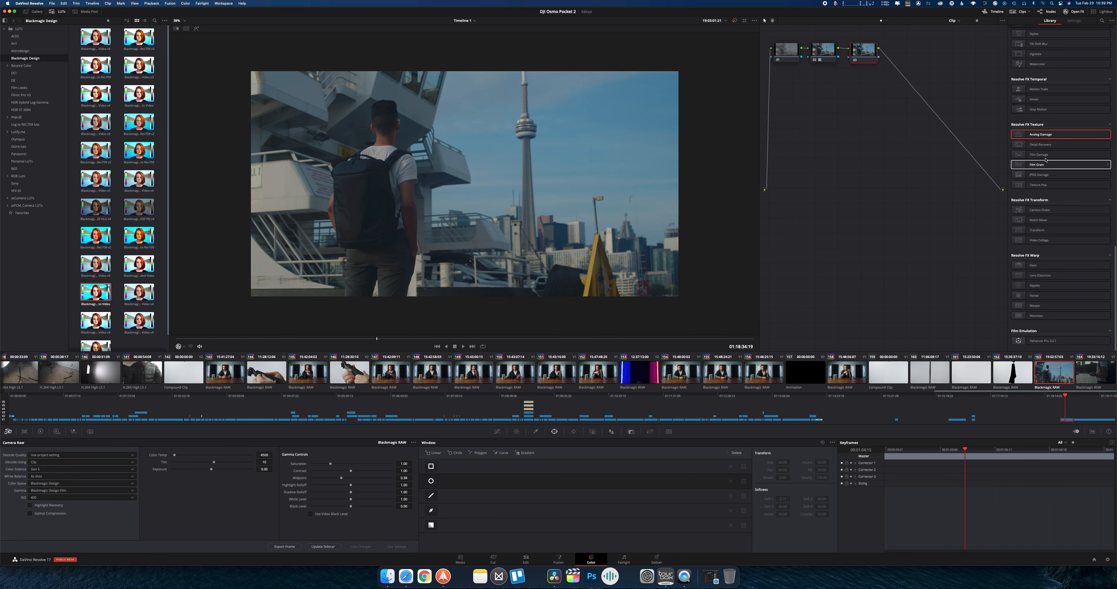
Step: Apply Film Damage to the skyline clip's third node and play the clip to preview the effect
drag(1043, 158, 863, 51)
key(space)
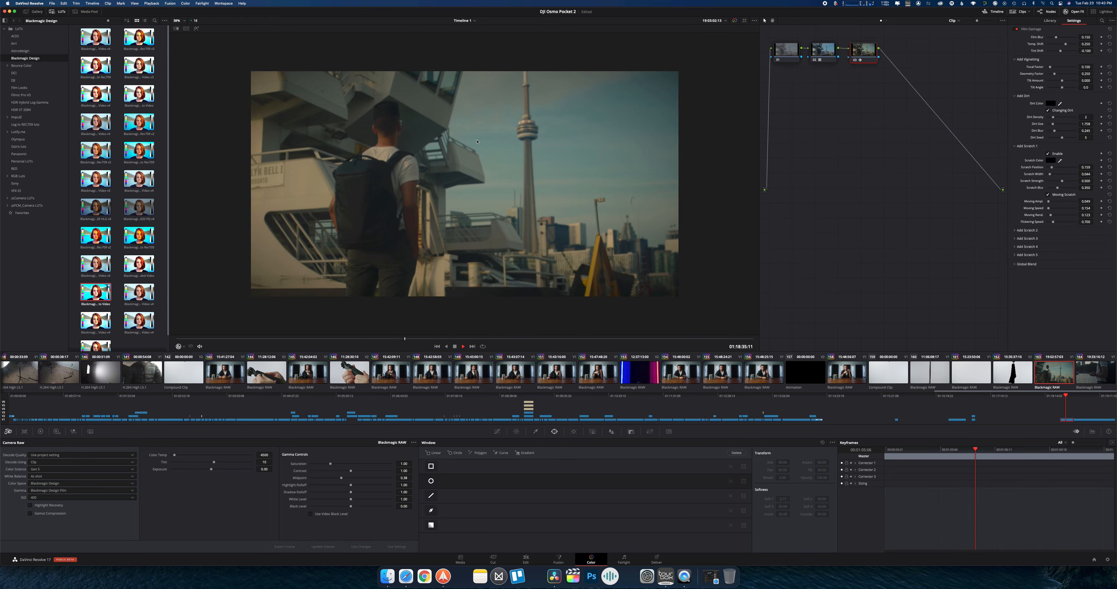
key(space)
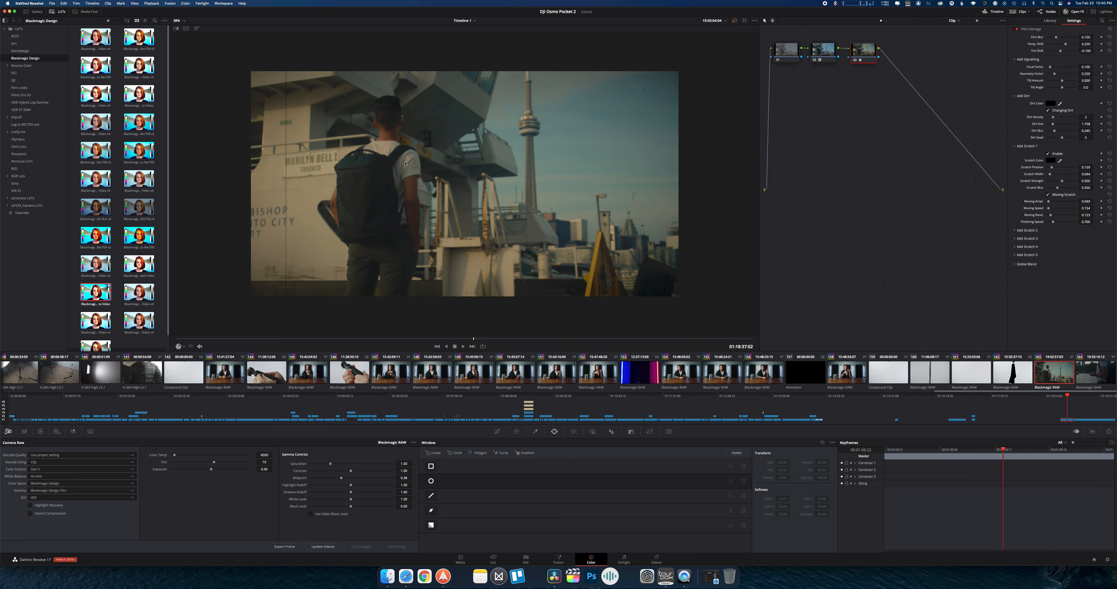
key(space)
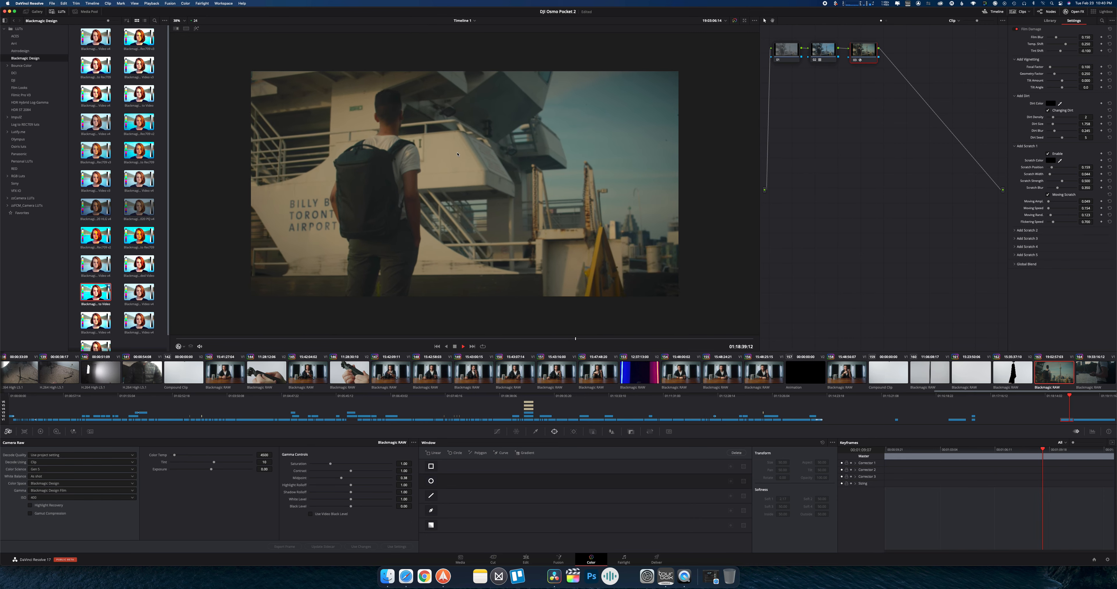
key(space)
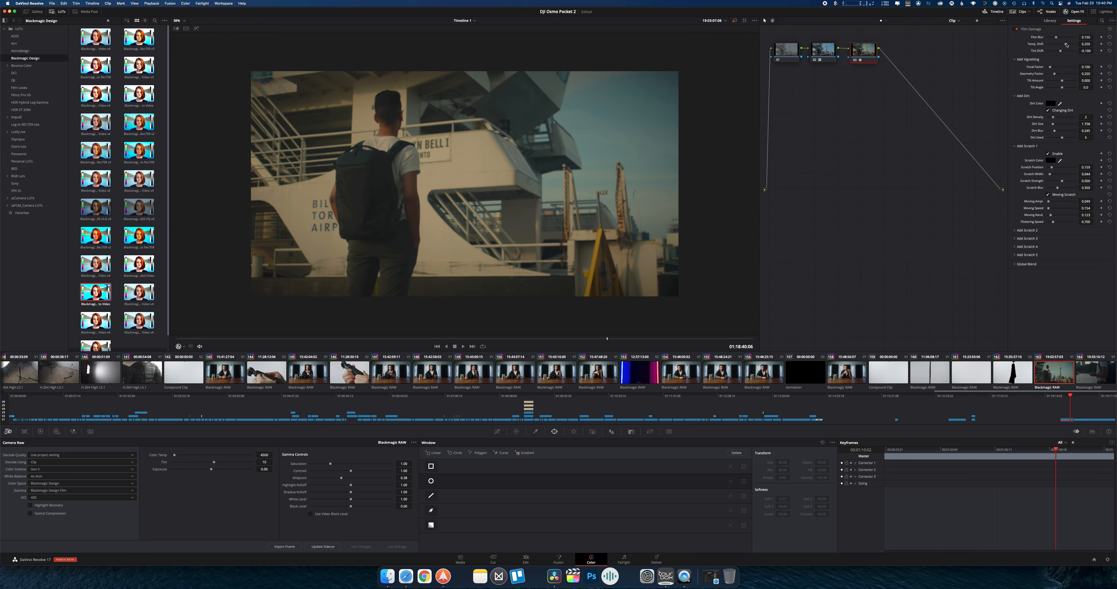
Step: Set Film Damage's Temp Shift to about -0.009 and play the skyline clip from near its start
drag(1067, 45, 1063, 45)
key(space)
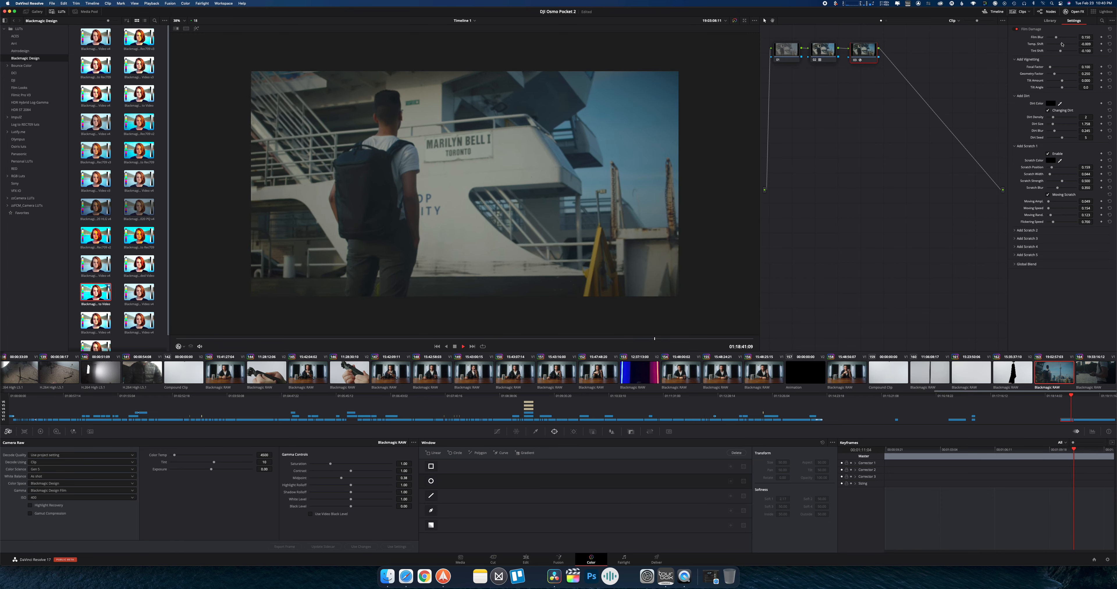
key(space)
drag(622, 338, 312, 338)
key(space)
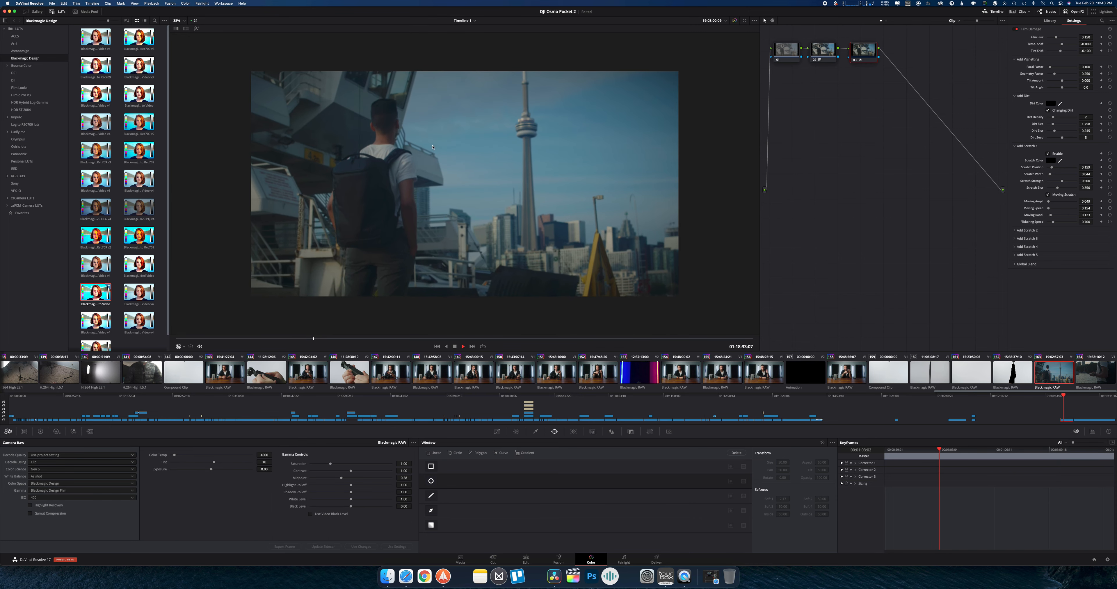
key(space)
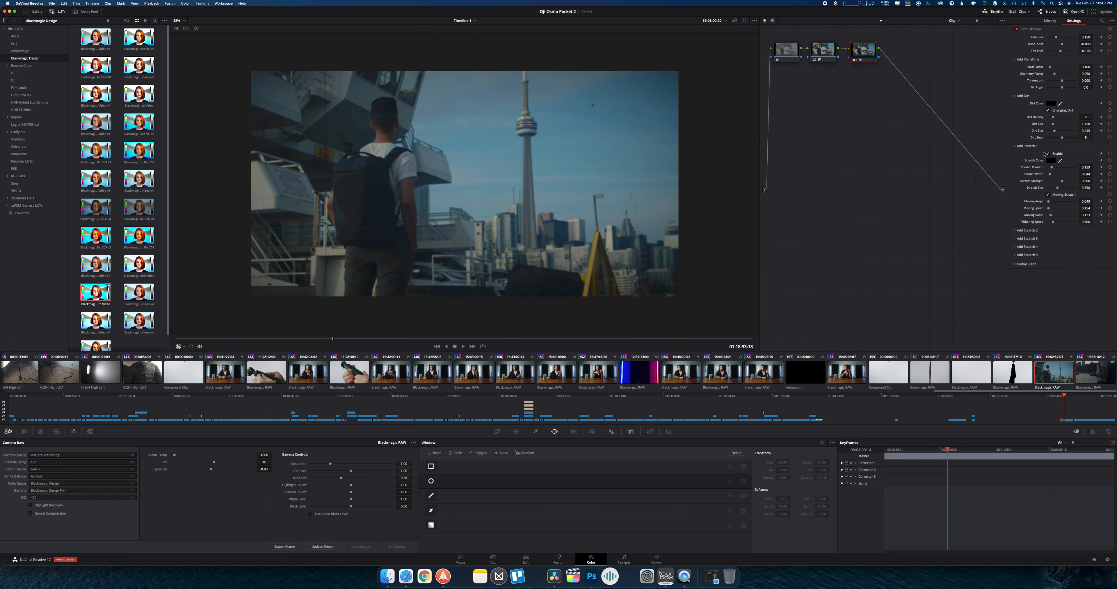
Step: Disable Scratch 1 and Changing Dirt in Film Damage, and play the skyline clip to review the remaining dirt
click(1048, 154)
key(space)
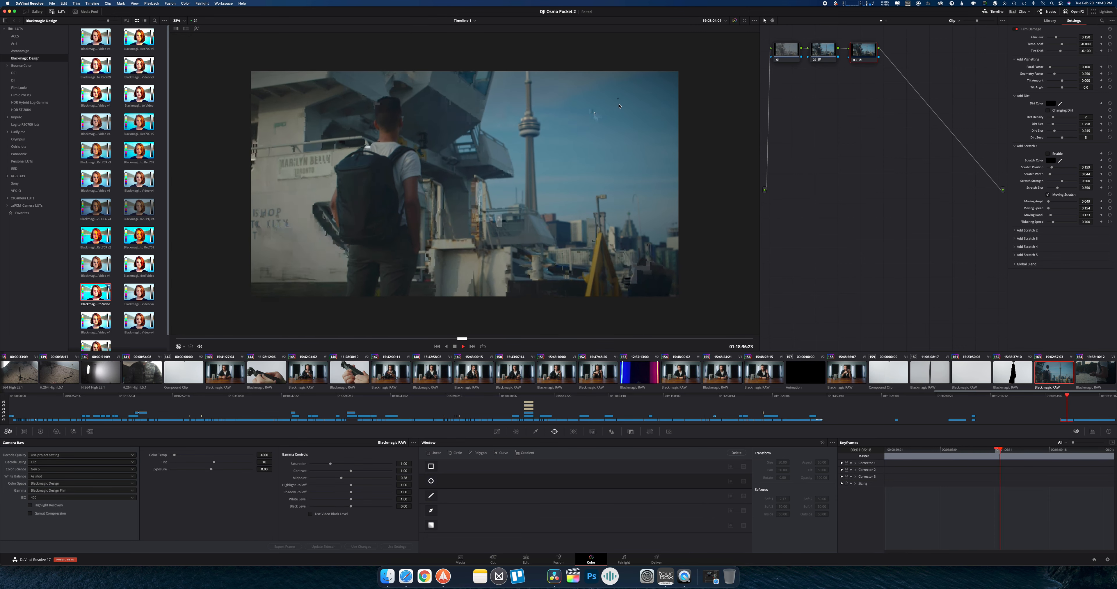
key(space)
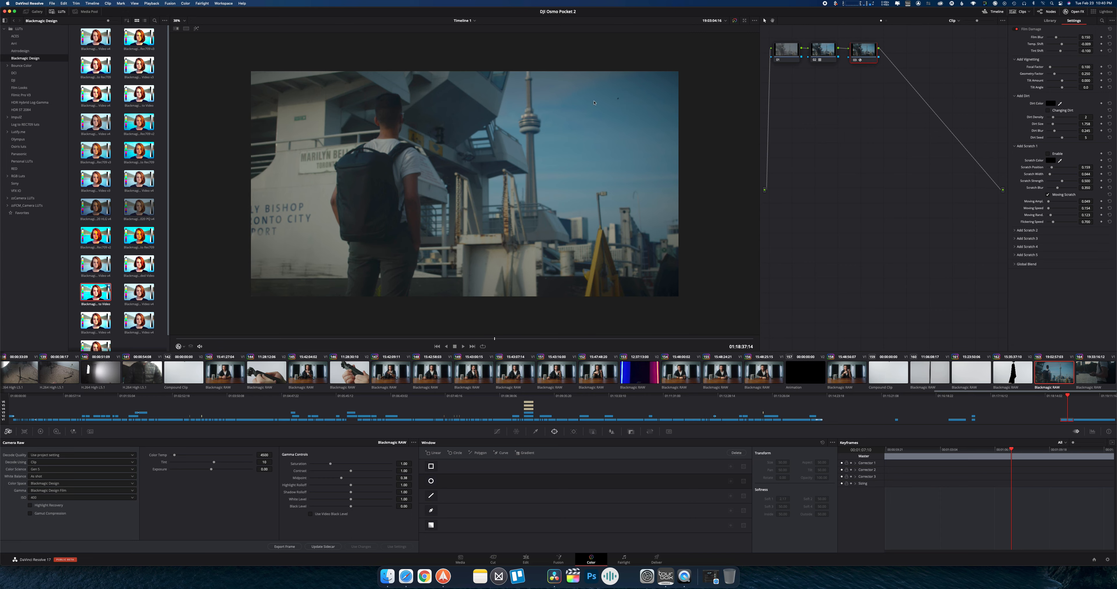
key(space)
key(space)
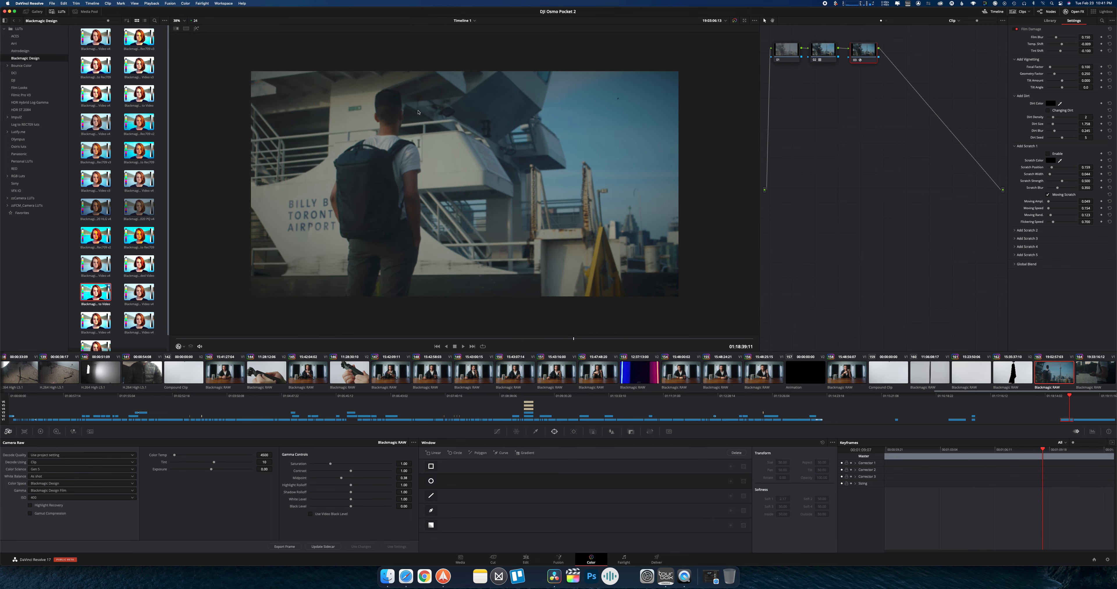
key(space)
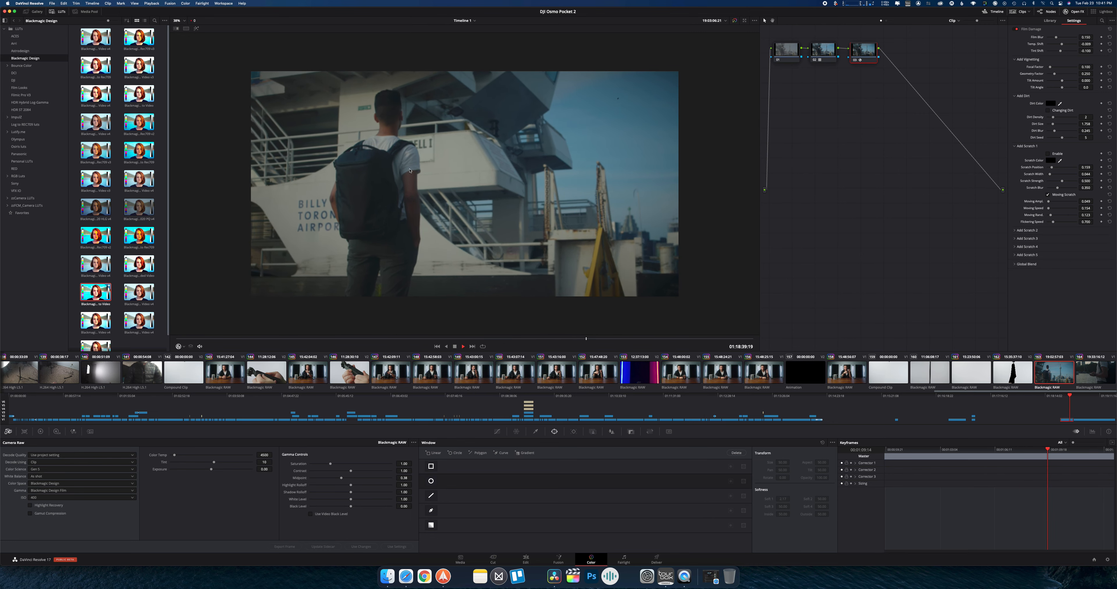
key(space)
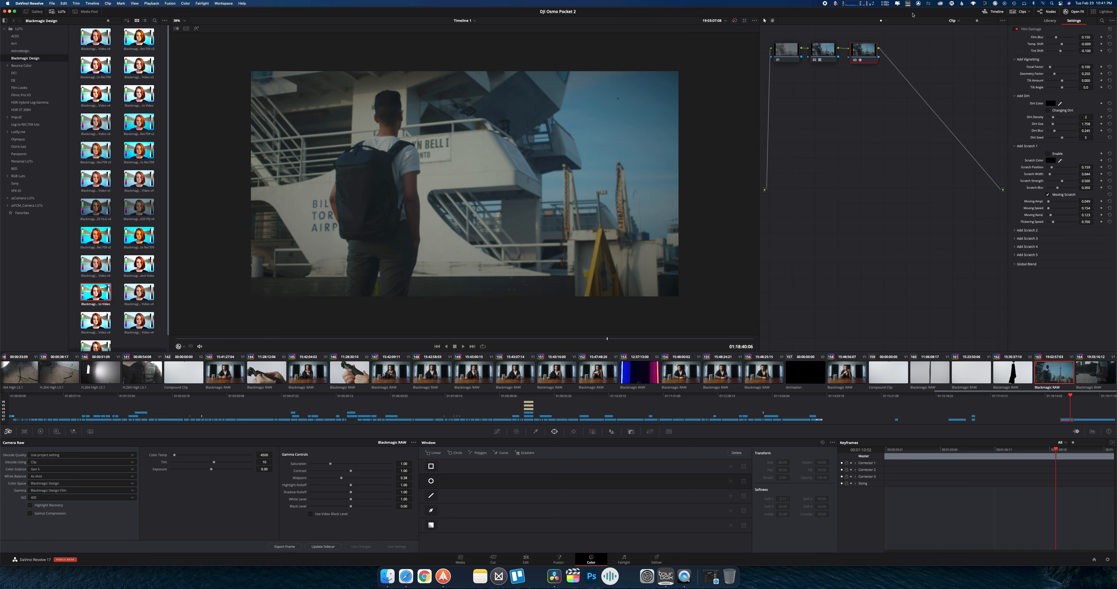
Step: Reset the skyline clip's third node and apply Film Grain to it
right_click(862, 49)
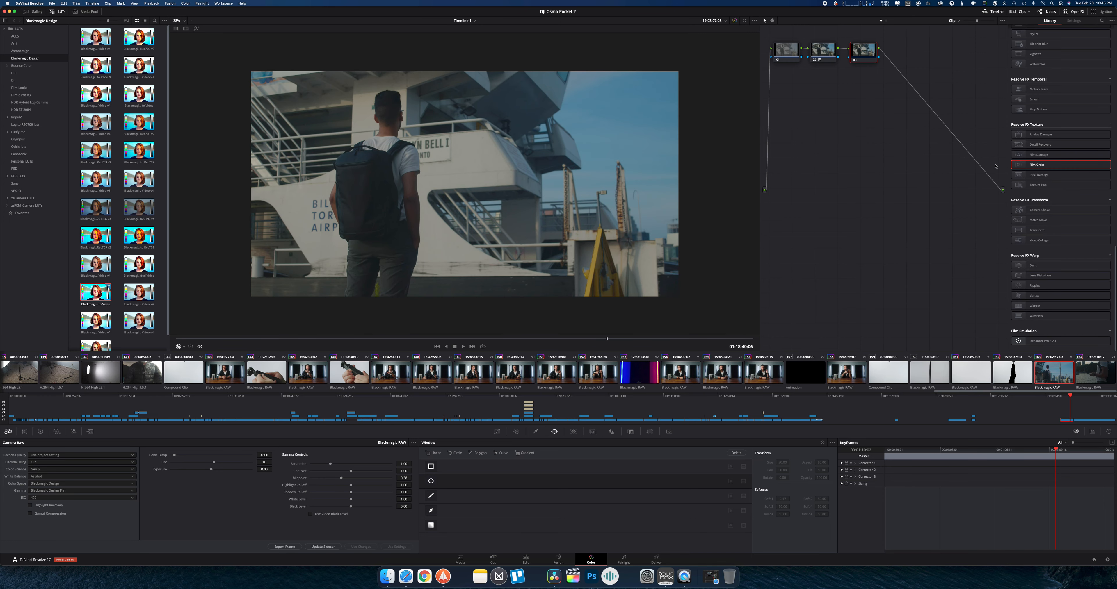
right_click(1037, 166)
drag(1038, 165, 861, 45)
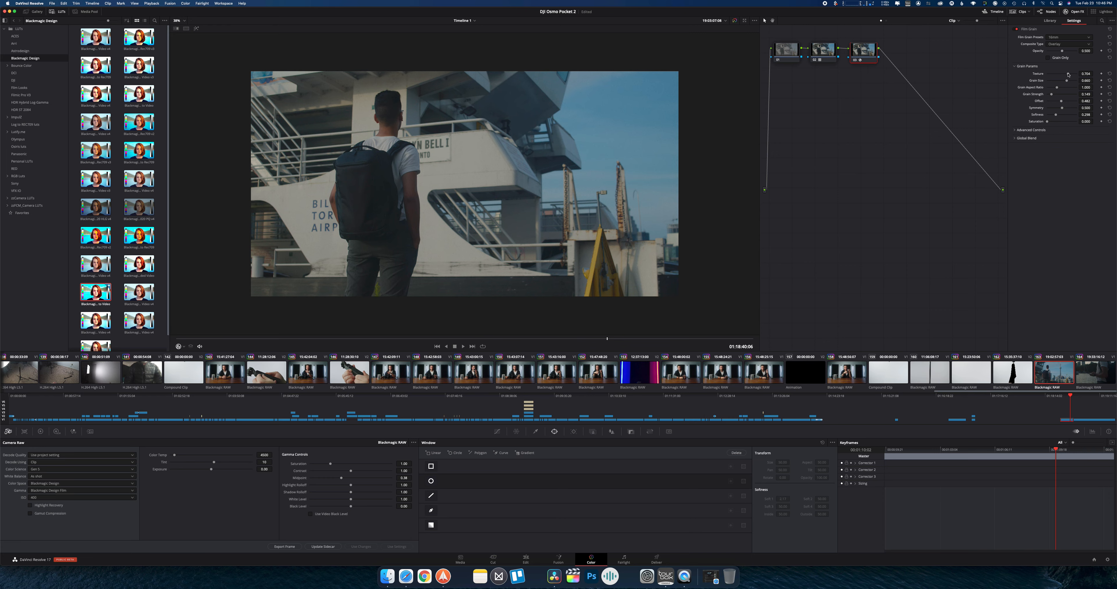
Step: Raise Film Grain's Texture to about 0.85 and compare the image with the Grain Only view
drag(1068, 74, 1073, 73)
click(1049, 58)
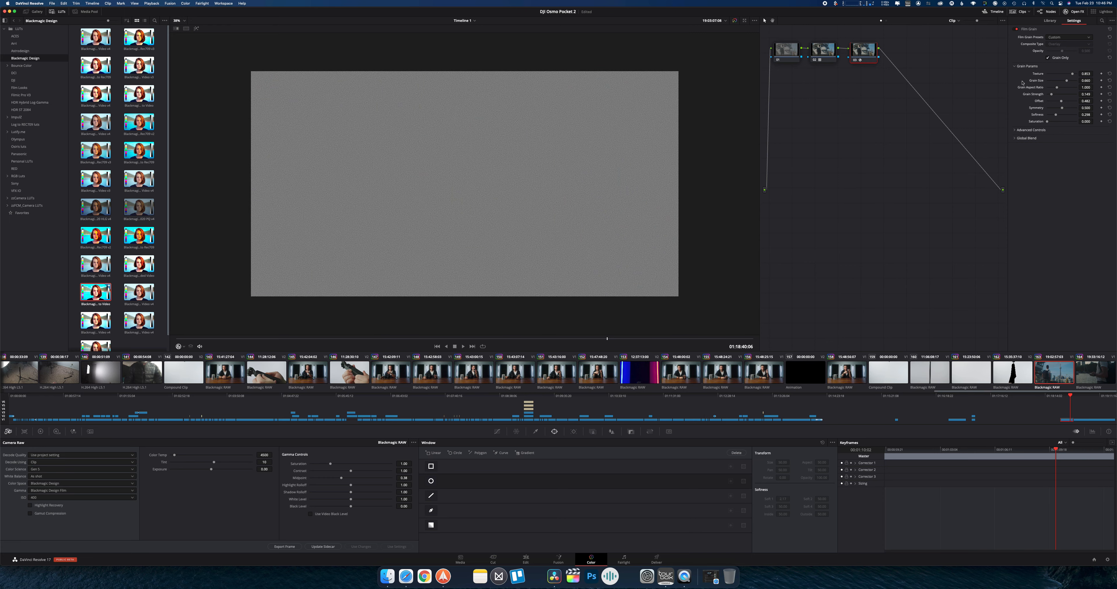
click(1049, 58)
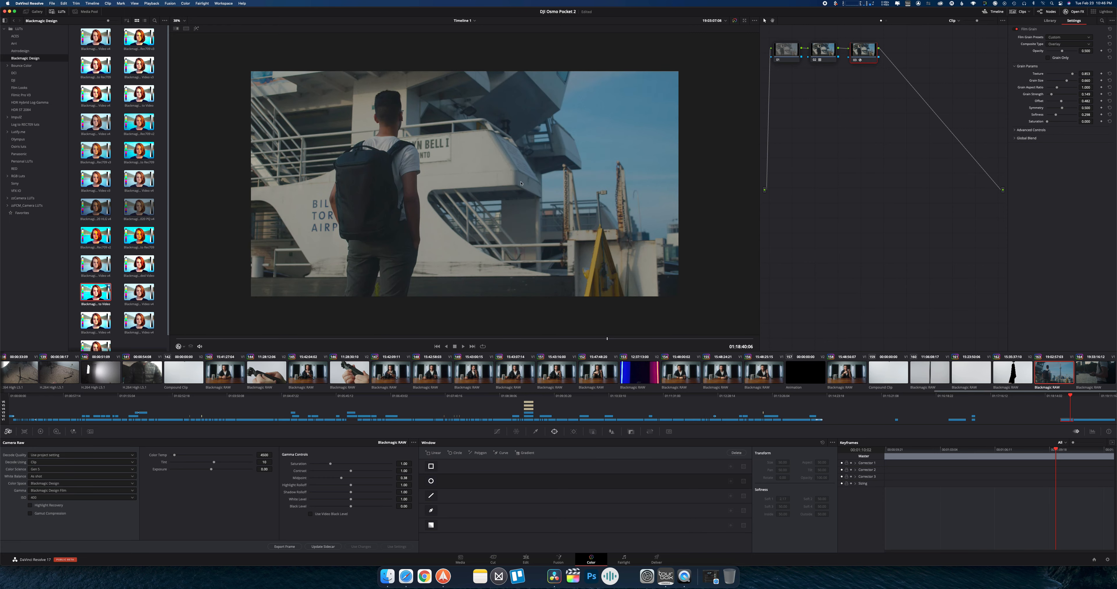
click(1049, 59)
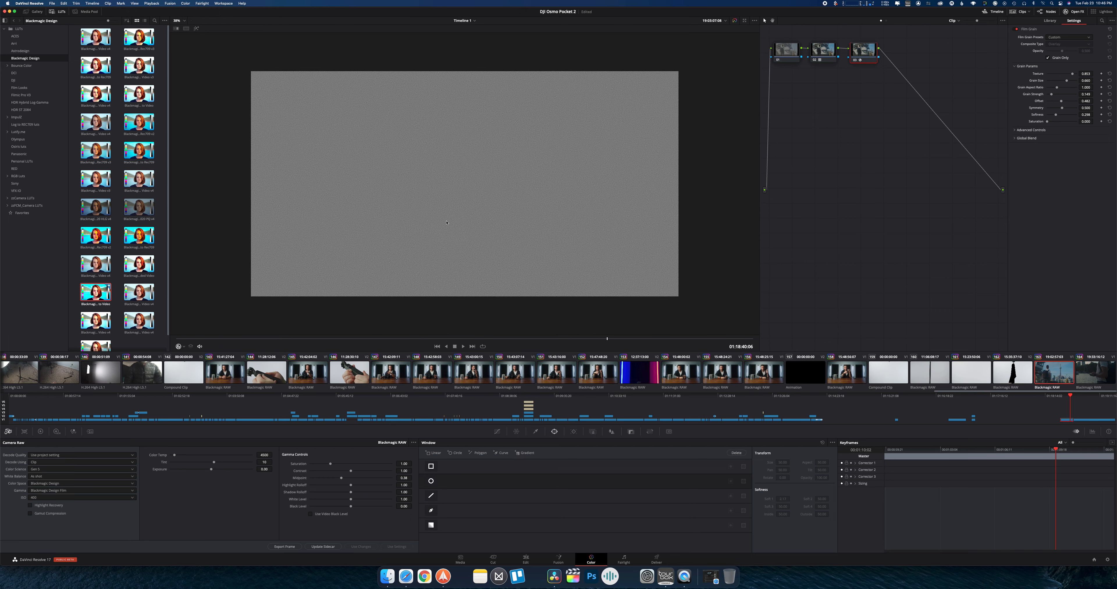
Step: Raise Grain Size, Grain Aspect Ratio and Grain Strength (about 0.55) in the grain-only view, and turn Grain Only off
drag(1067, 81, 1075, 76)
drag(1058, 89, 1064, 93)
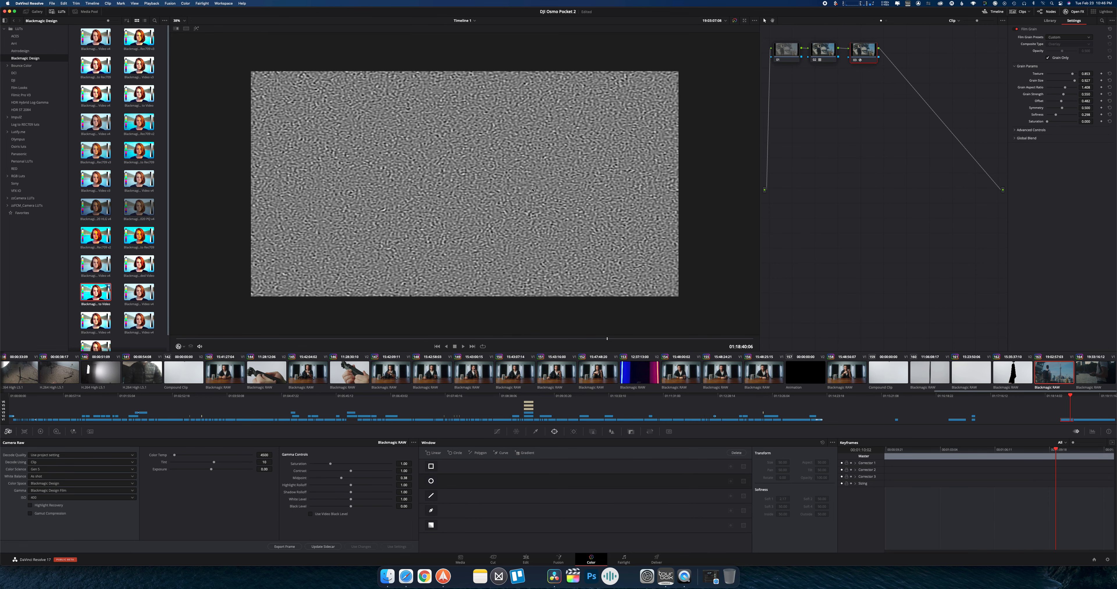
click(1048, 58)
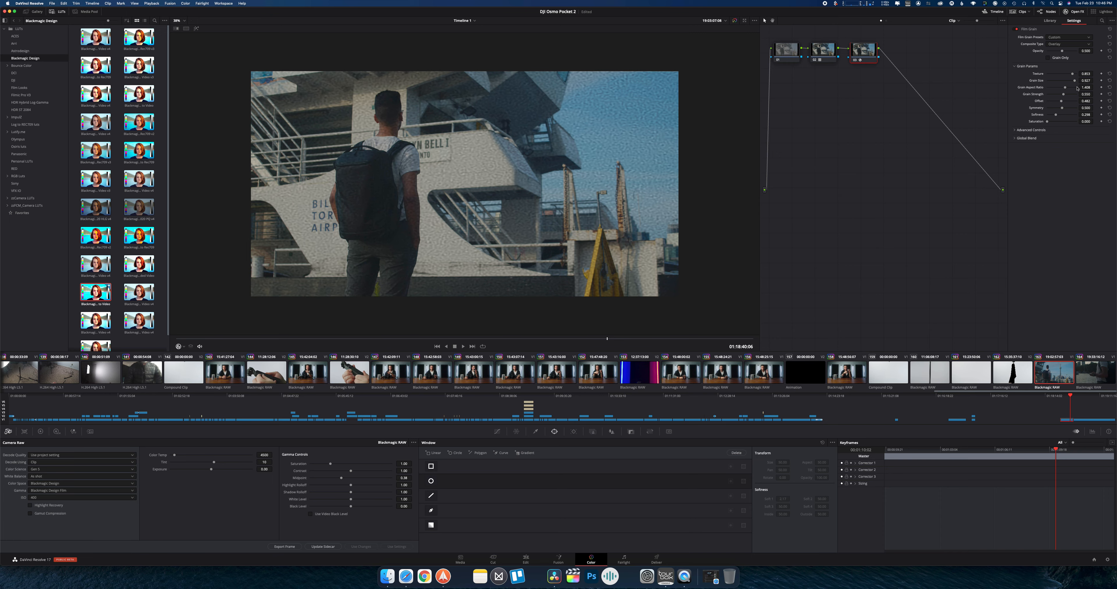
Step: Reset Texture, Grain Size and Grain Aspect Ratio to their defaults, and play the skyline clip from near its start
click(1110, 74)
click(1110, 87)
click(357, 339)
key(space)
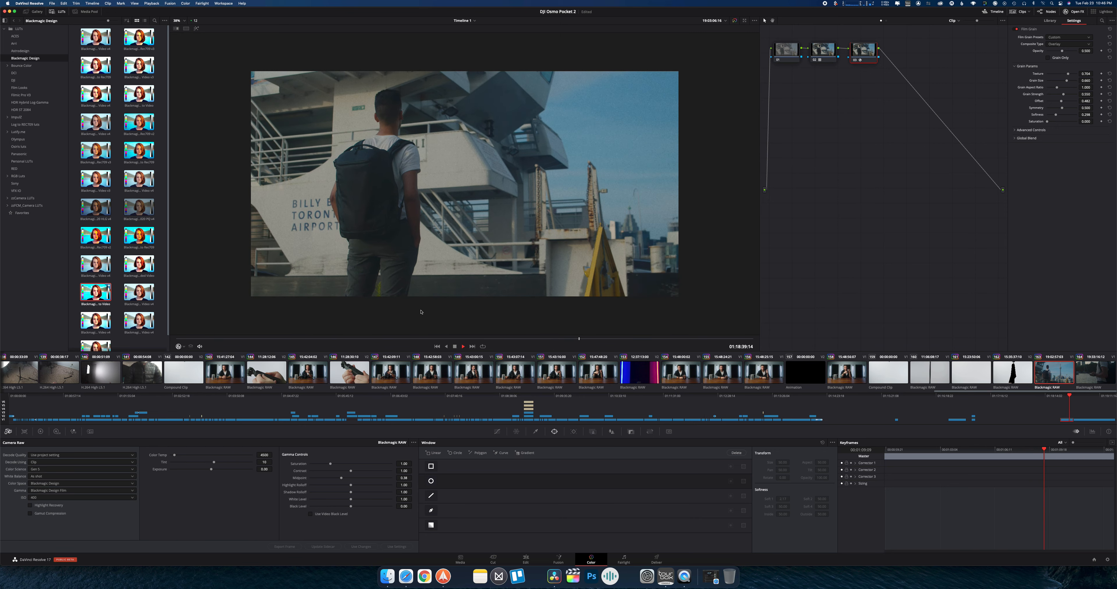
key(space)
drag(362, 338, 295, 337)
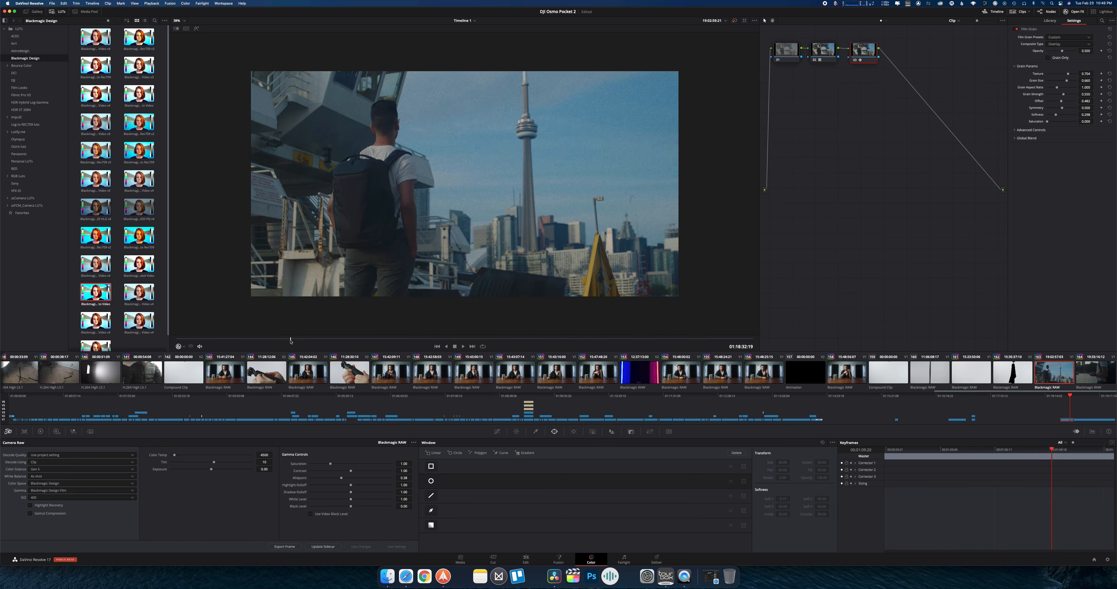
key(space)
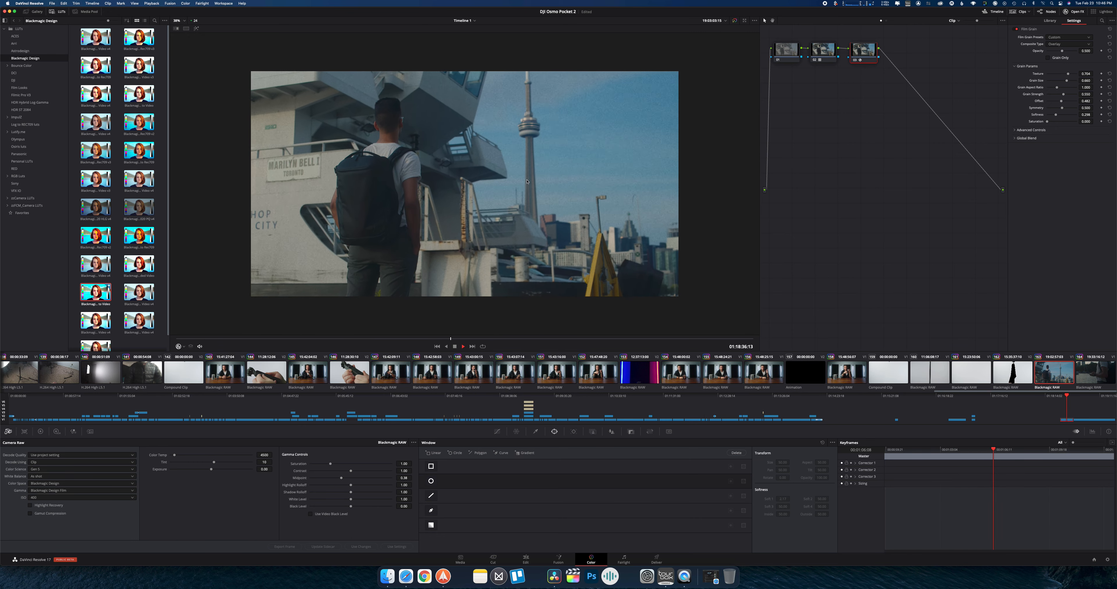
key(space)
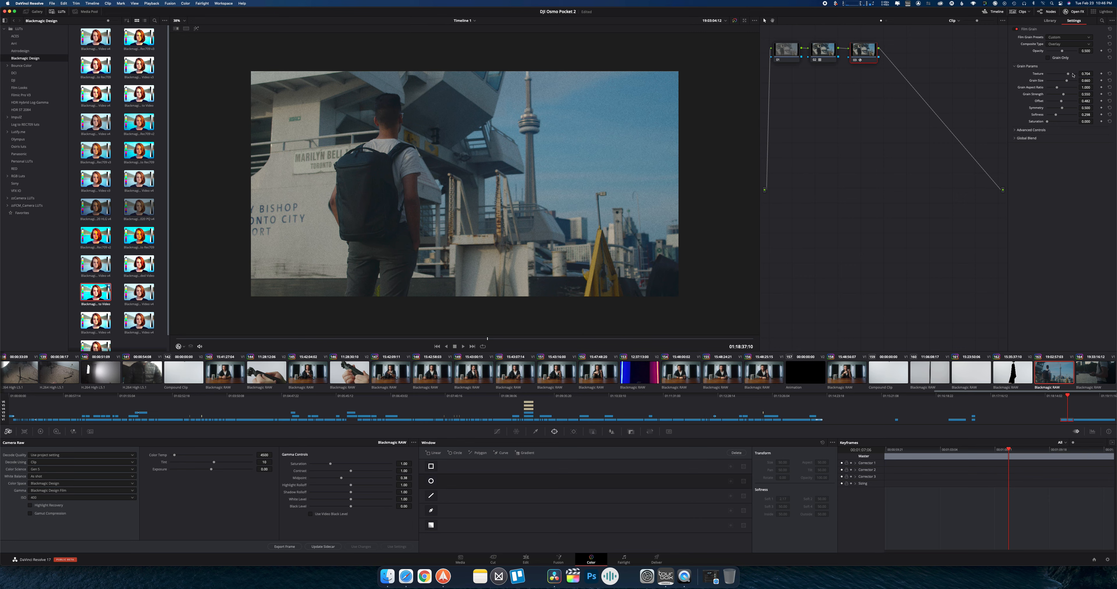
Step: Try a lower Texture, return Film Grain to its default settings, and play the skyline clip
drag(1068, 74, 1055, 73)
key(space)
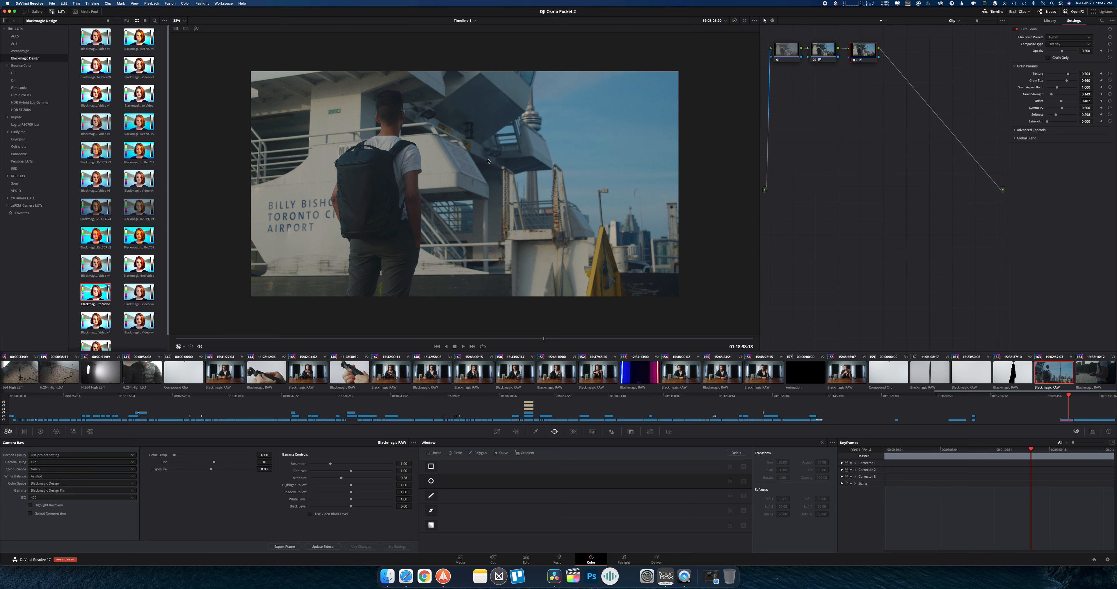
key(space)
drag(485, 341, 387, 341)
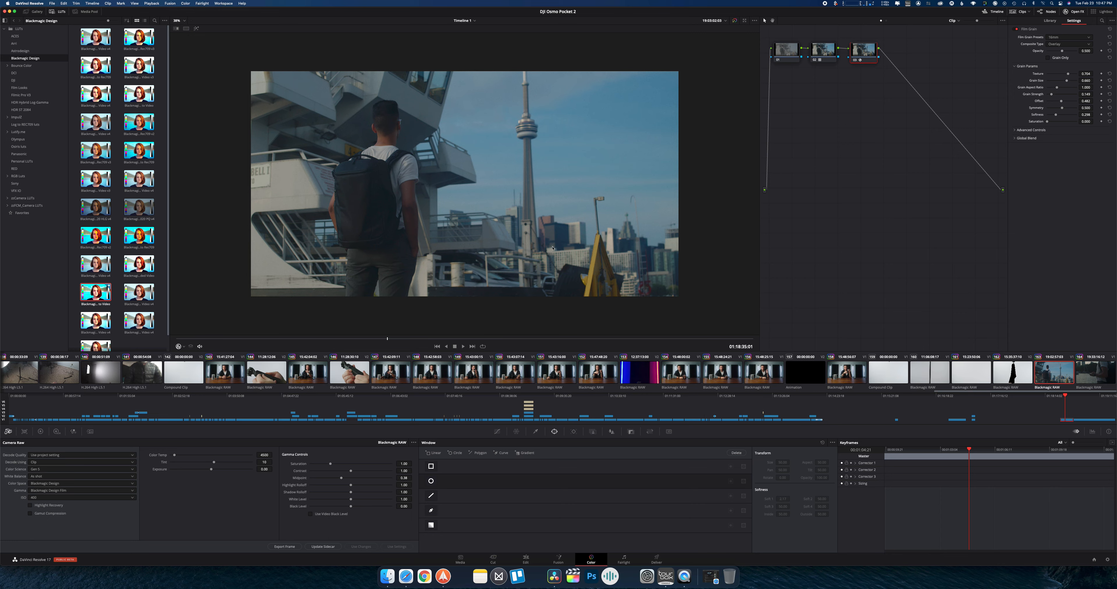
Step: Raise the Camera Raw exposure of the neon-lit gimbal camera clip to 5.00 and play it to inspect the noise
click(649, 373)
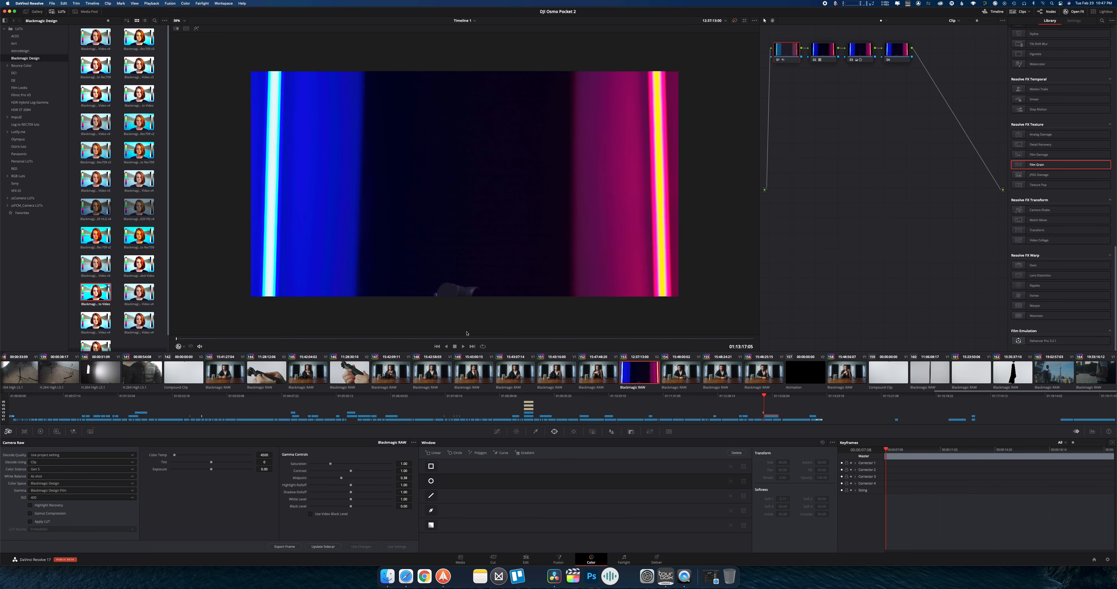
drag(477, 339, 561, 337)
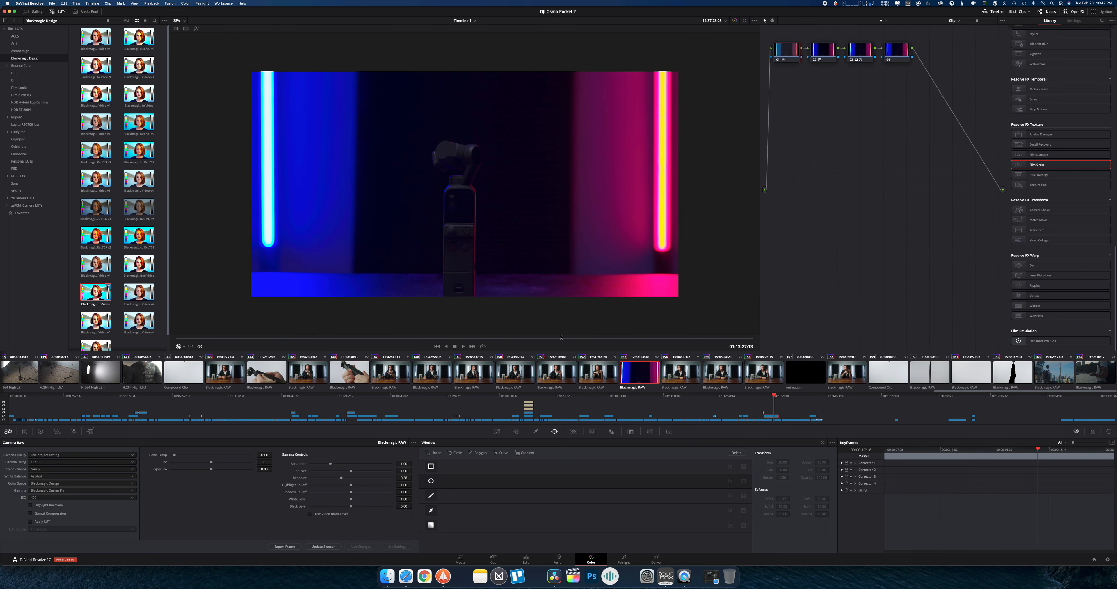
click(859, 49)
drag(220, 470, 253, 470)
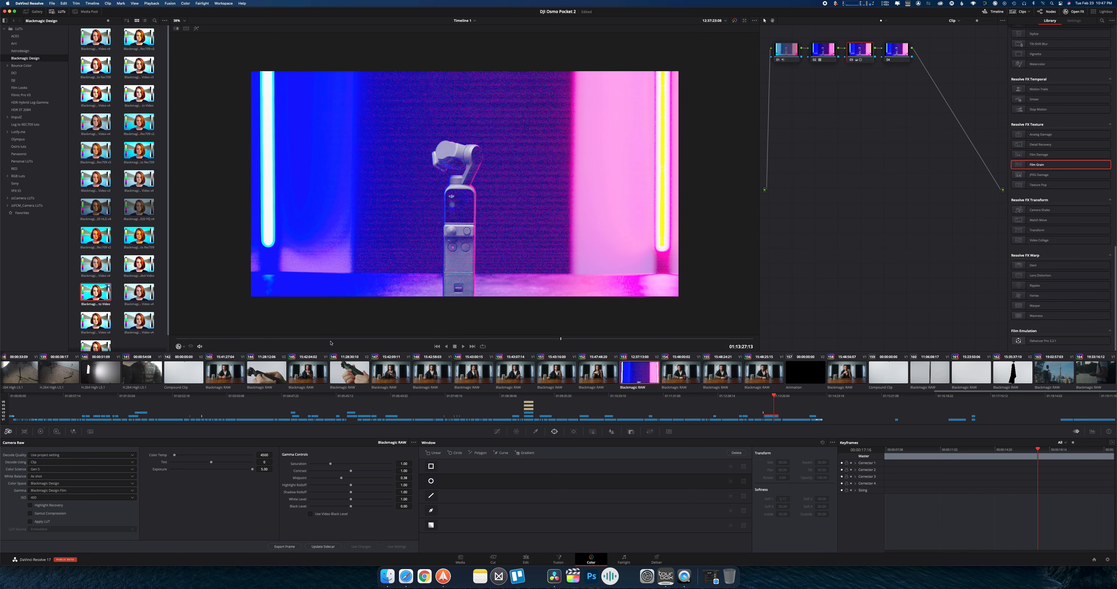
click(281, 338)
key(space)
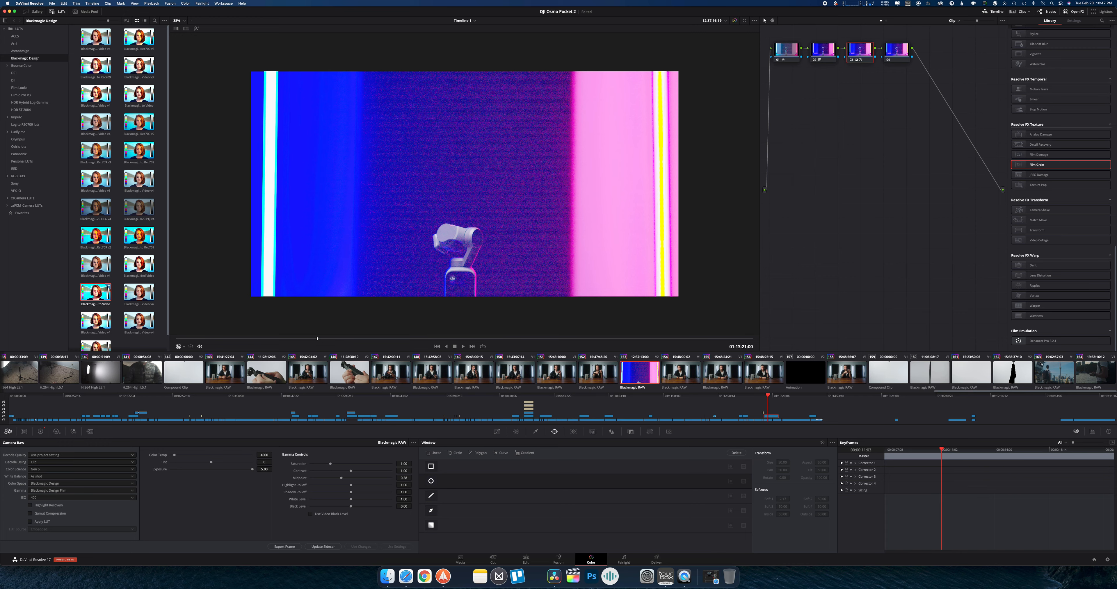
Step: Set the skyline clip's Grain Aspect Ratio to about 1.5 and Grain Strength to about 0.54, and play the clip
click(1060, 376)
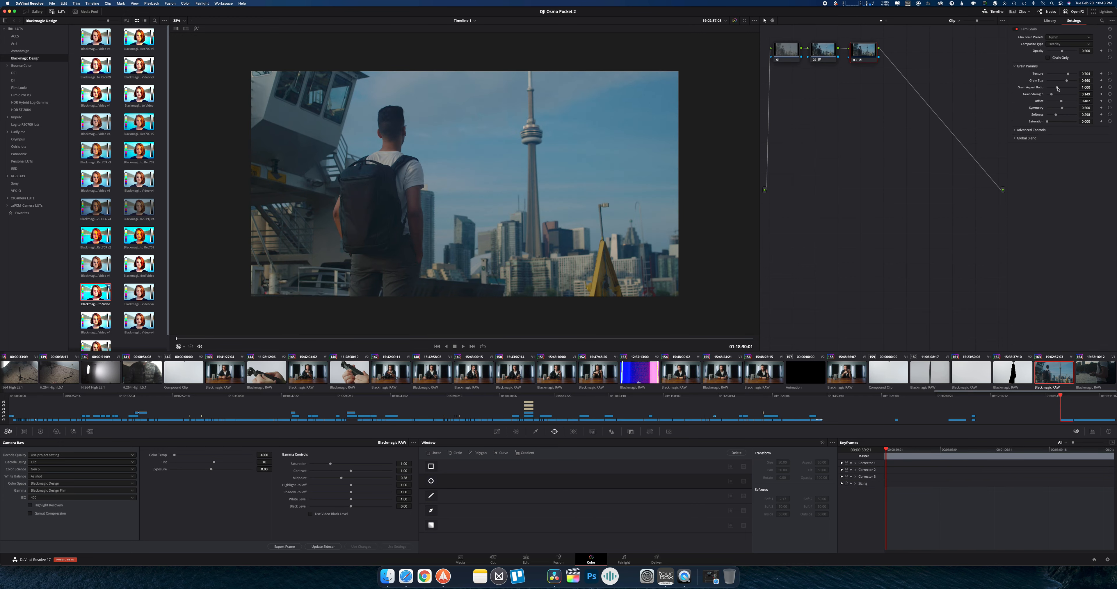
drag(1058, 88, 1063, 93)
key(space)
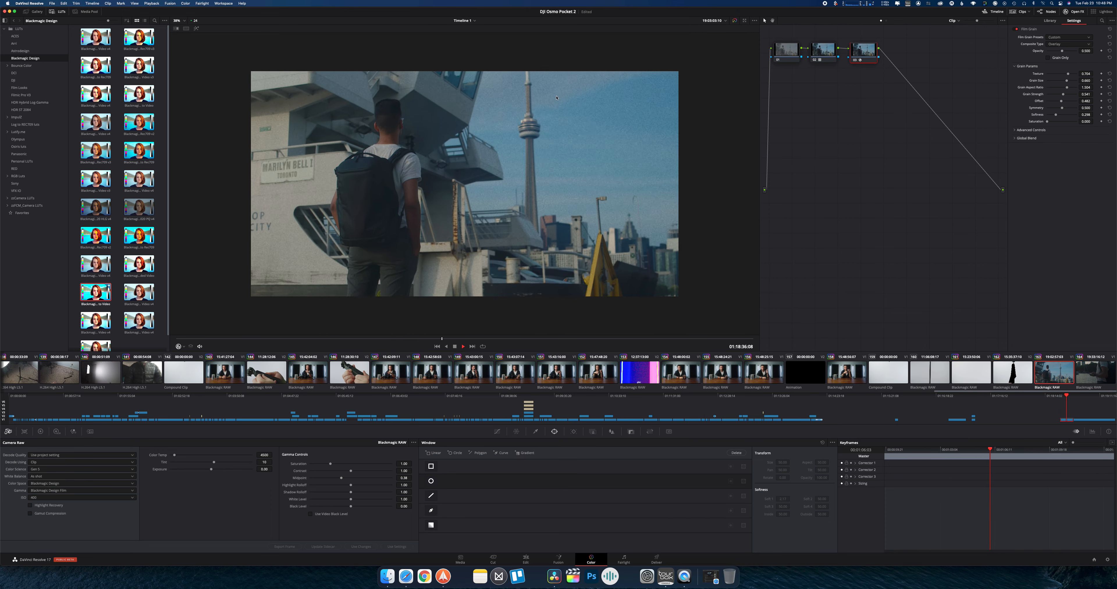
key(space)
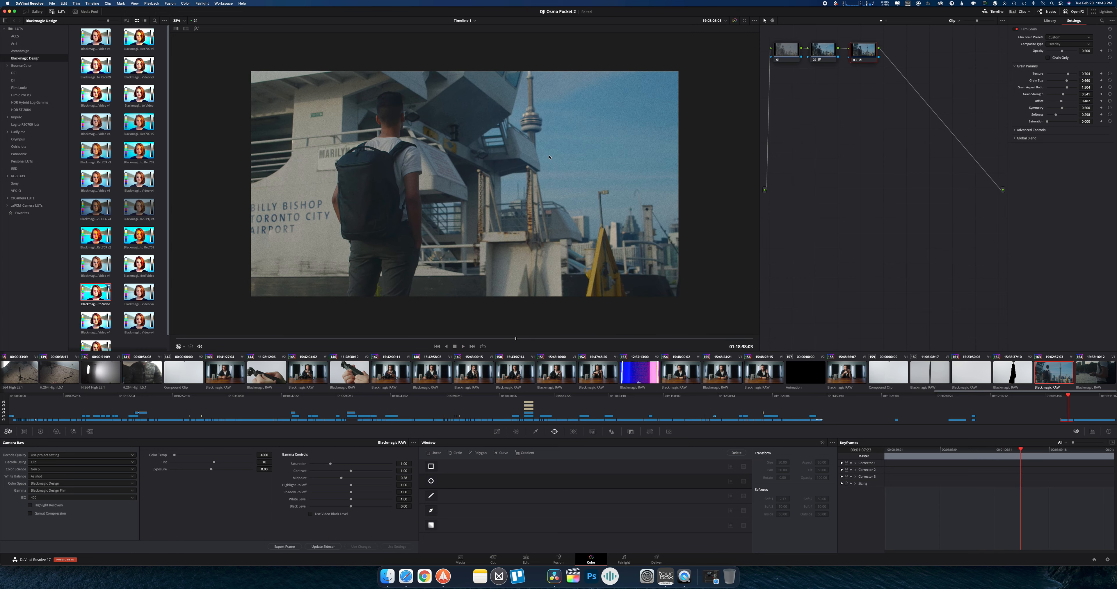
key(space)
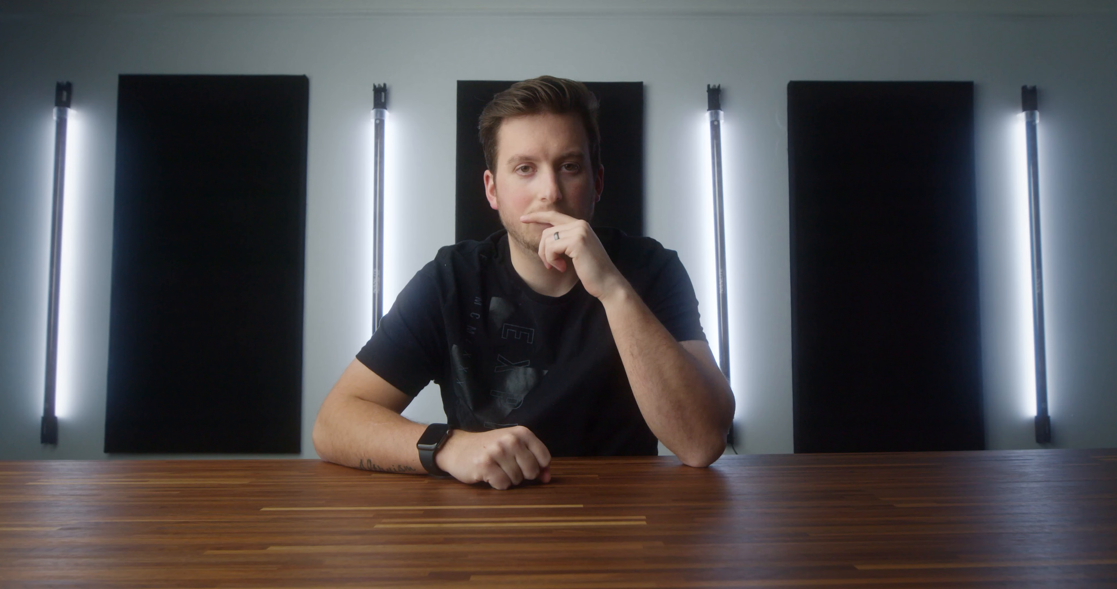